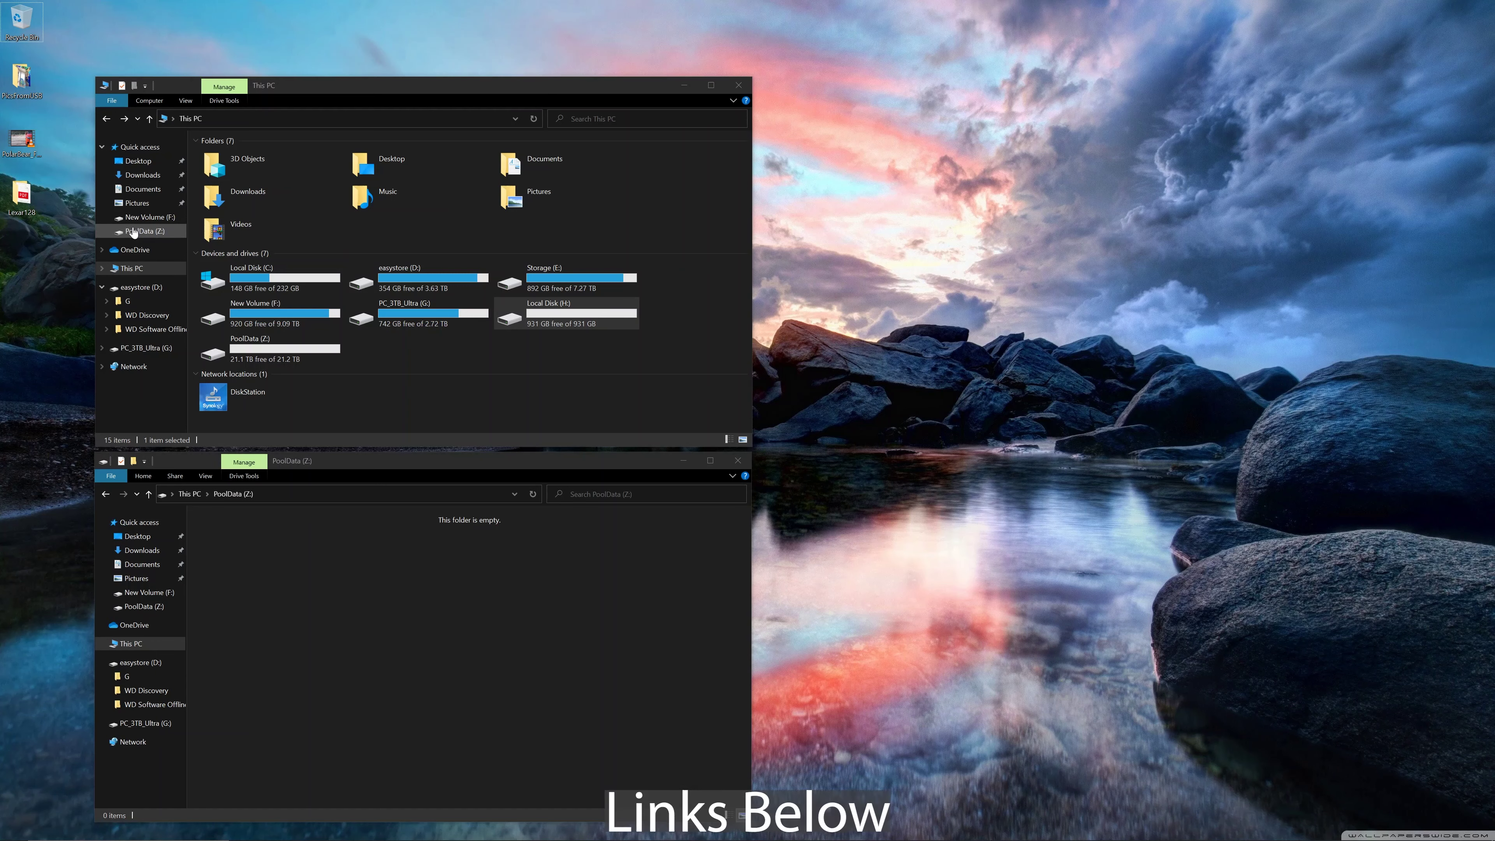
- Close the This PC window so only the empty PoolData (Z:) window stays open
left_click(355, 559)
left_click(740, 84)
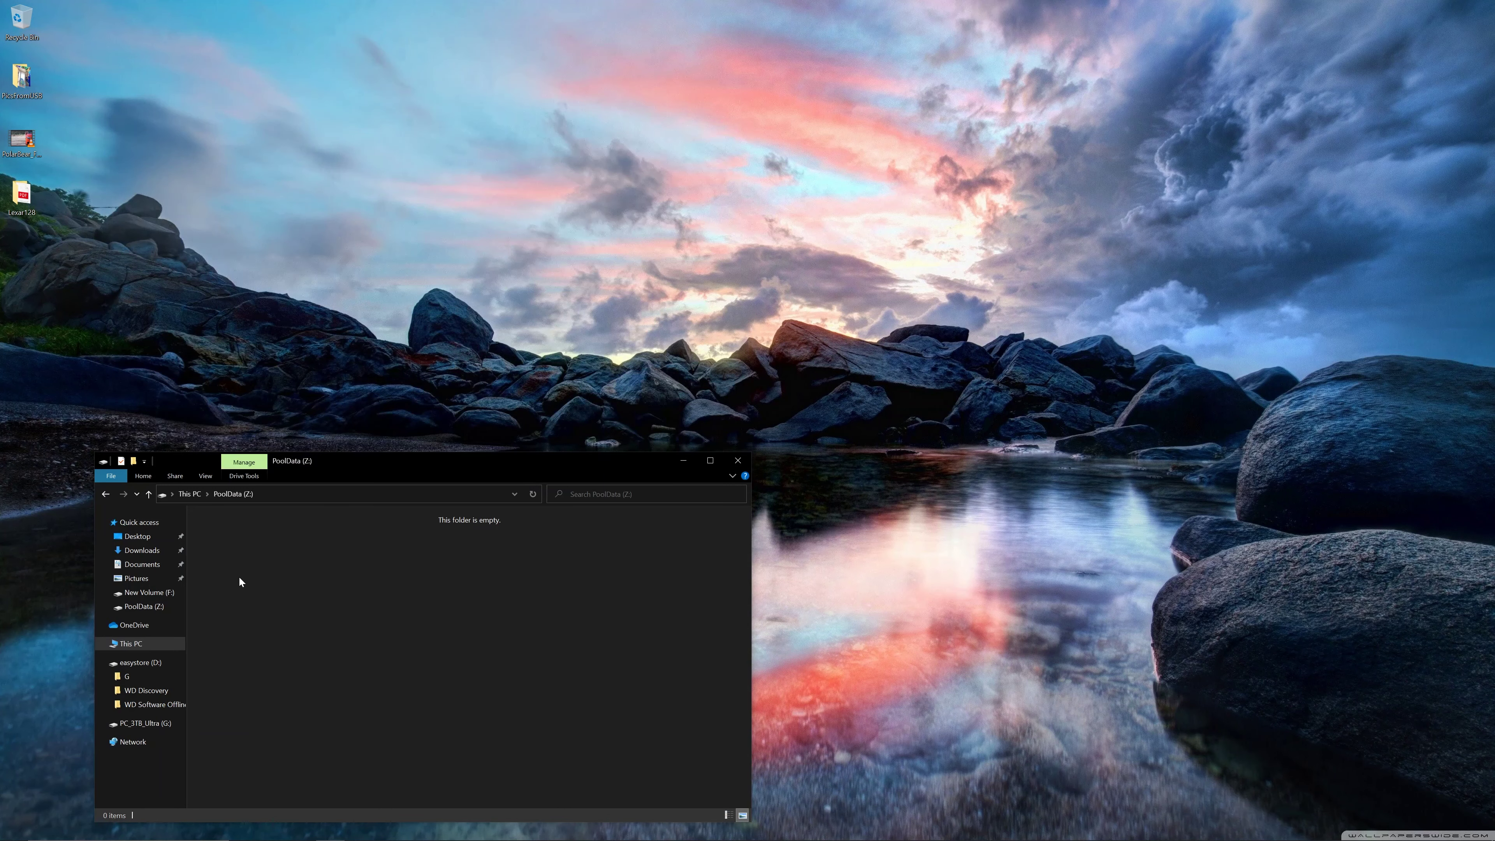
- Check that PolarBear_Final.mp4 and Lexar128 total 17.3 GB, then copy them into PoolData (Z:)
left_click_drag(58, 260, 2, 138)
right_click(21, 138)
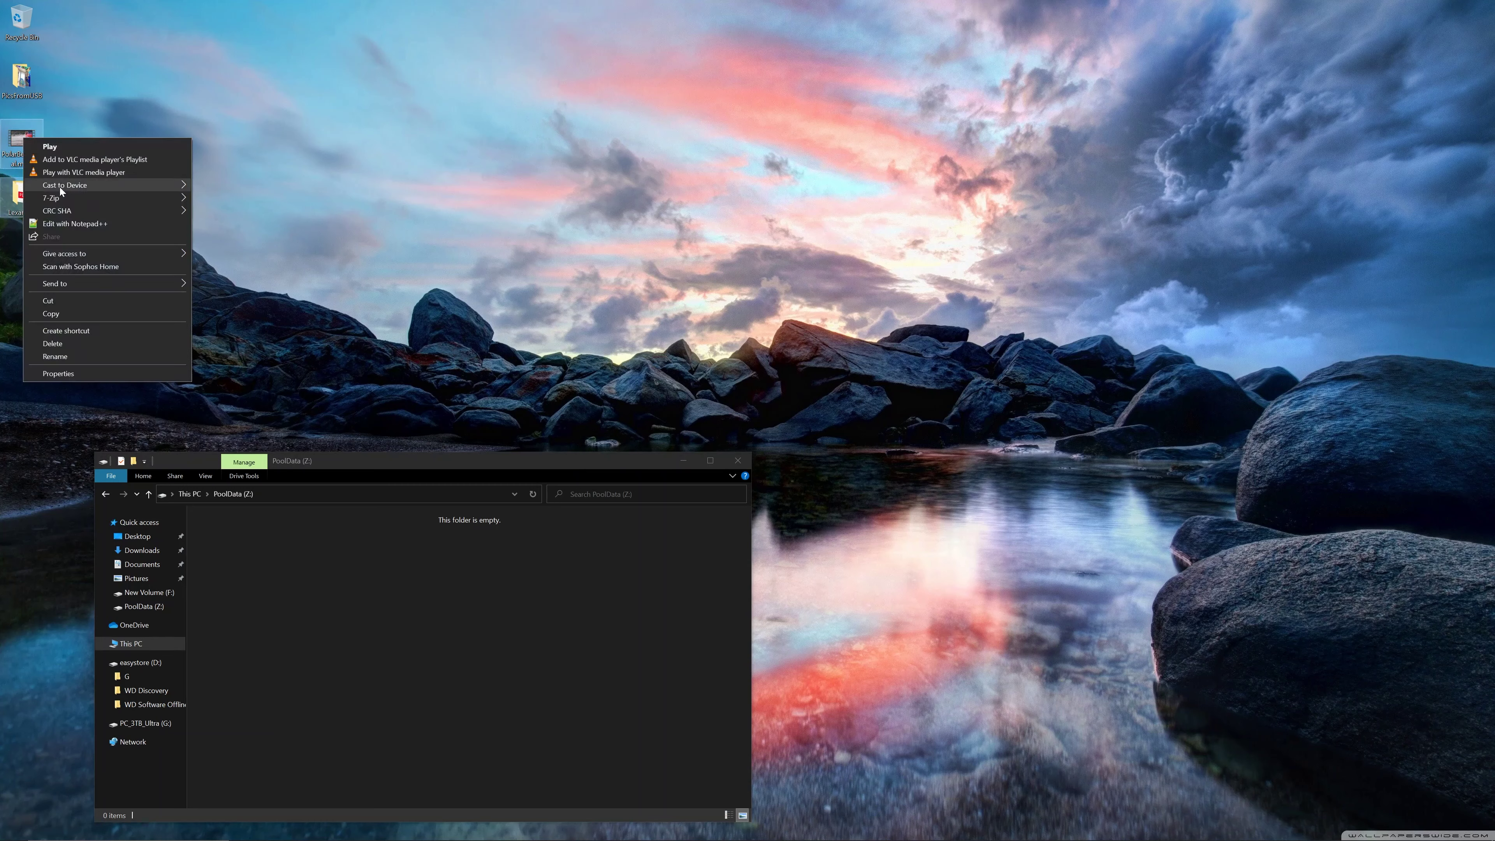
left_click(113, 372)
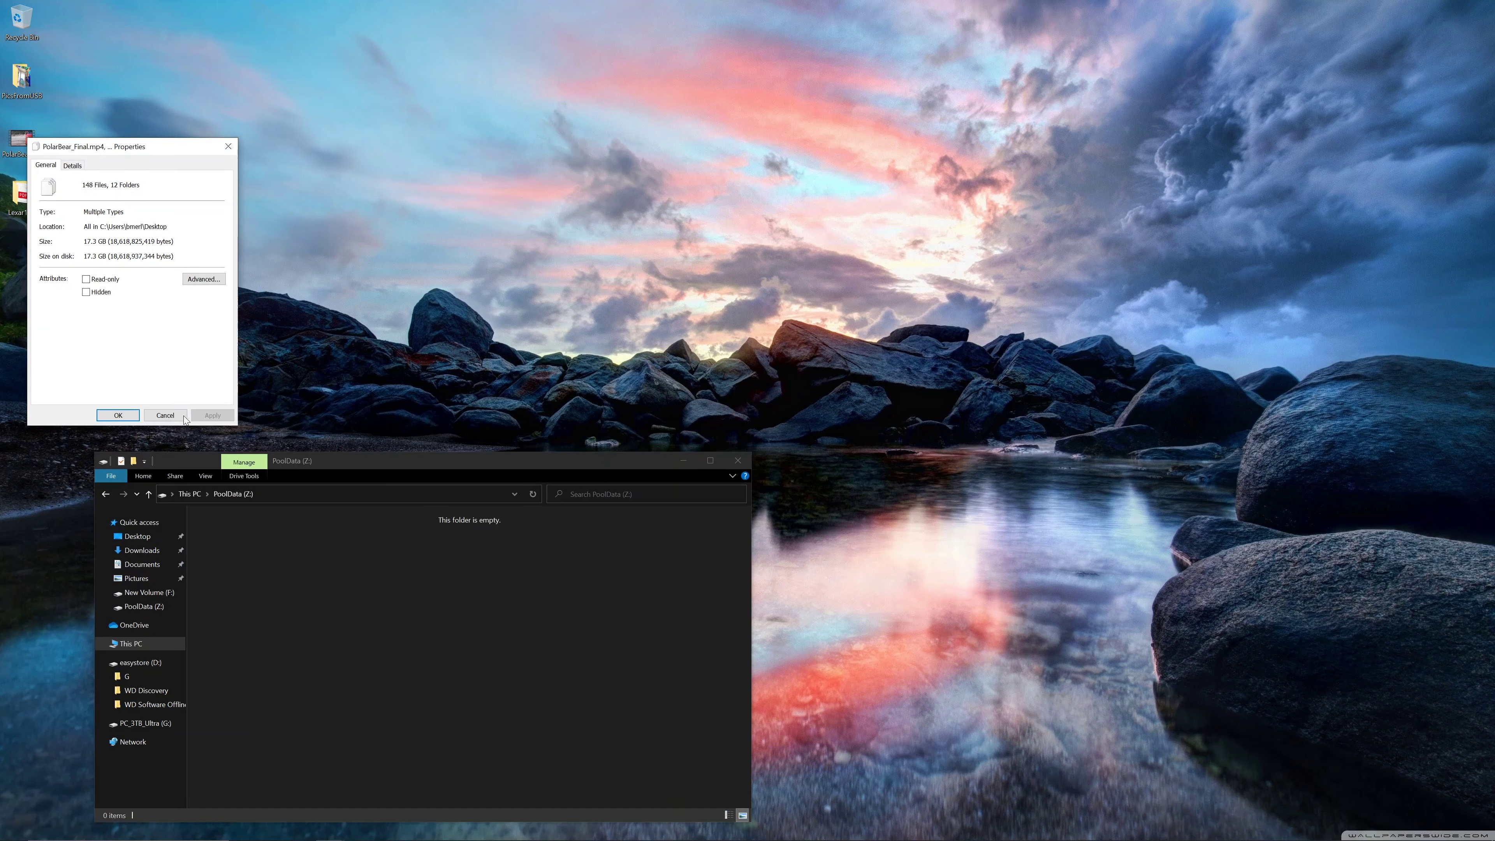
left_click(169, 418)
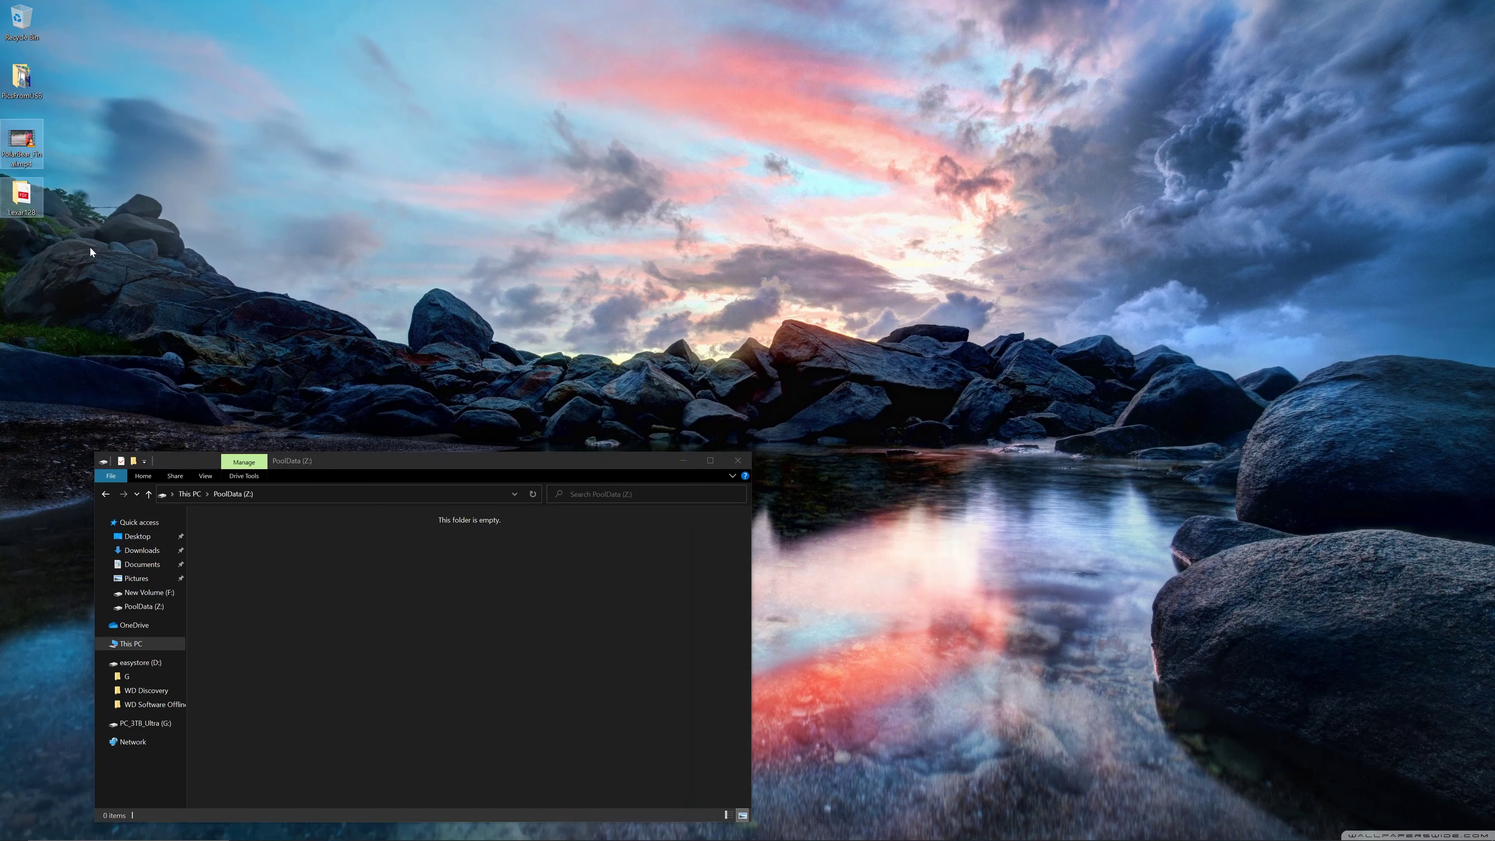
left_click_drag(21, 194, 412, 589)
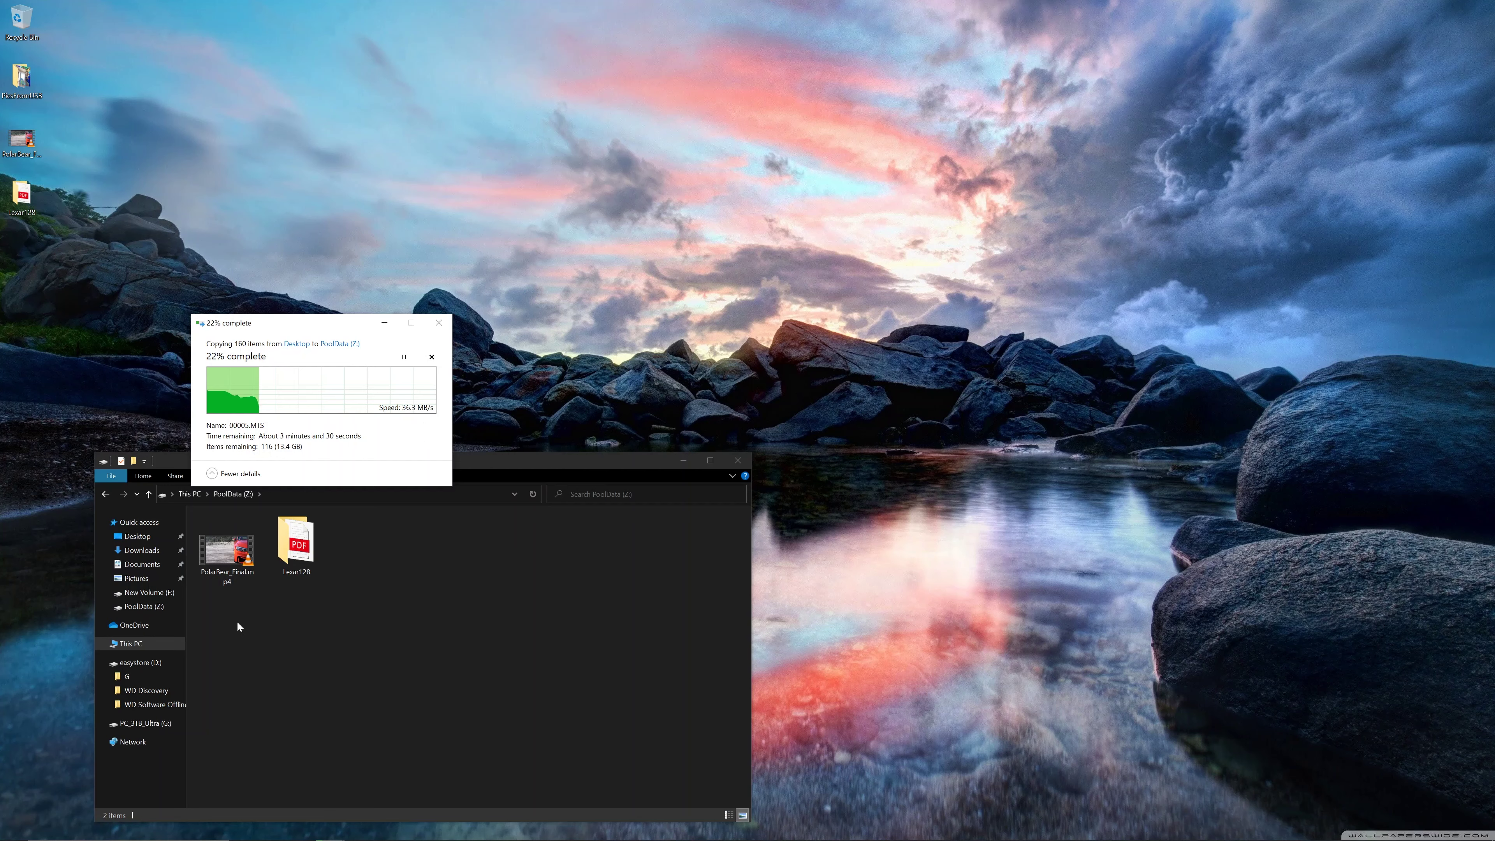
key("super")
type("man")
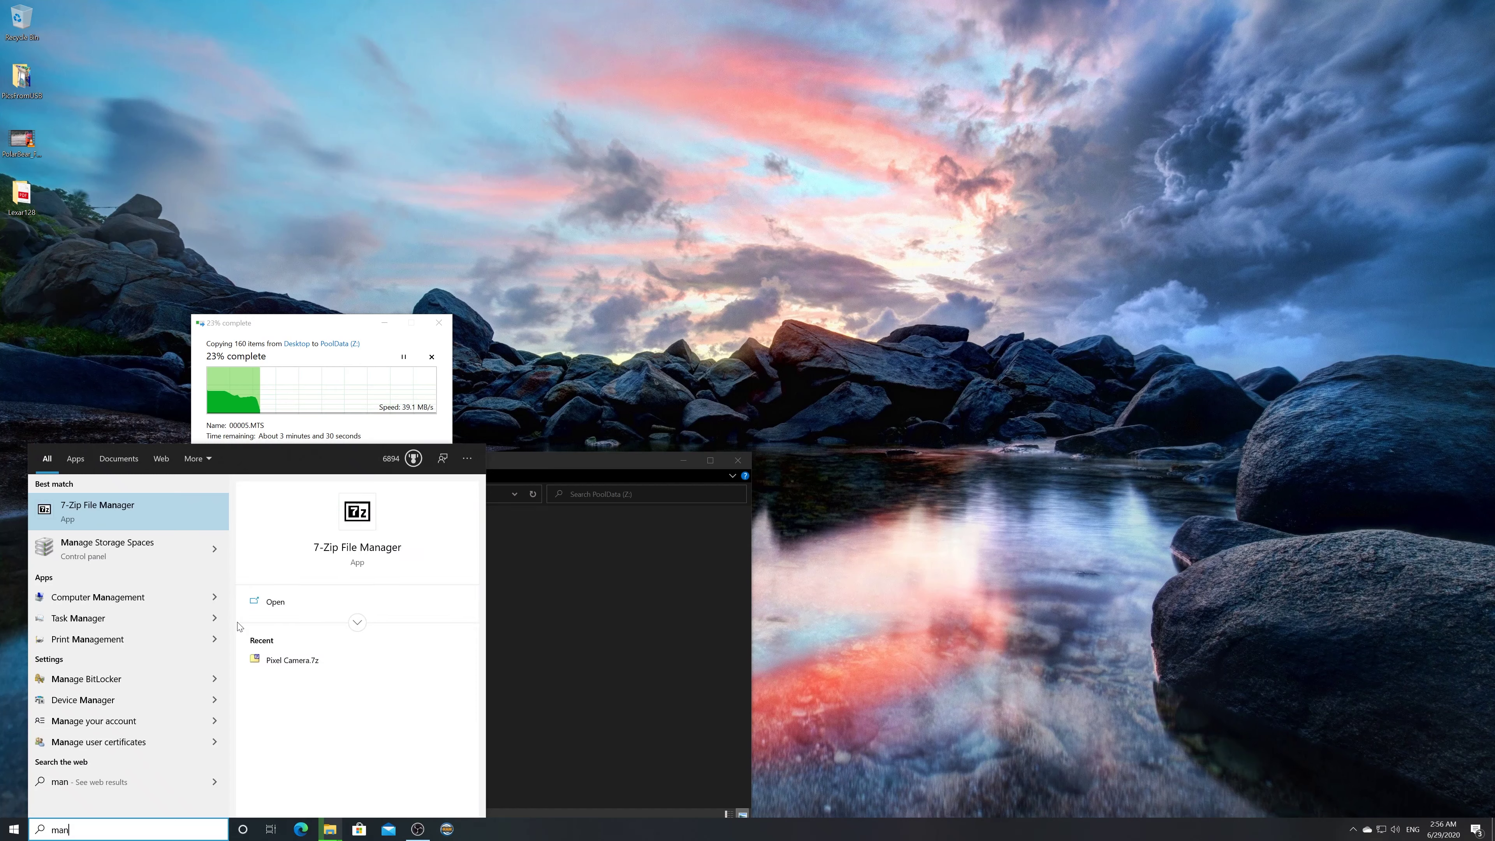
key("Down")
key("Return")
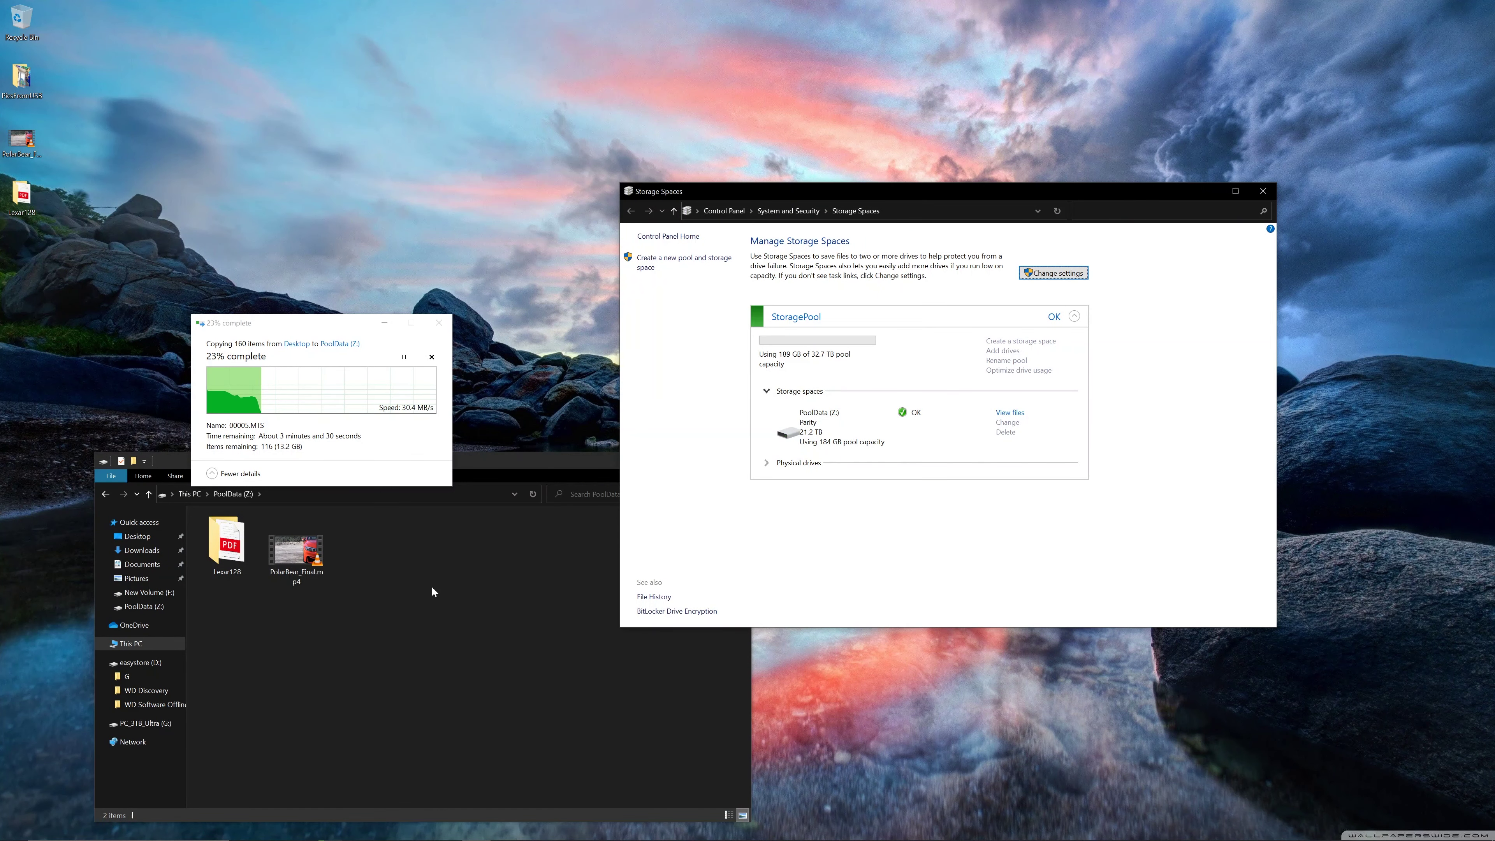
left_click(419, 529)
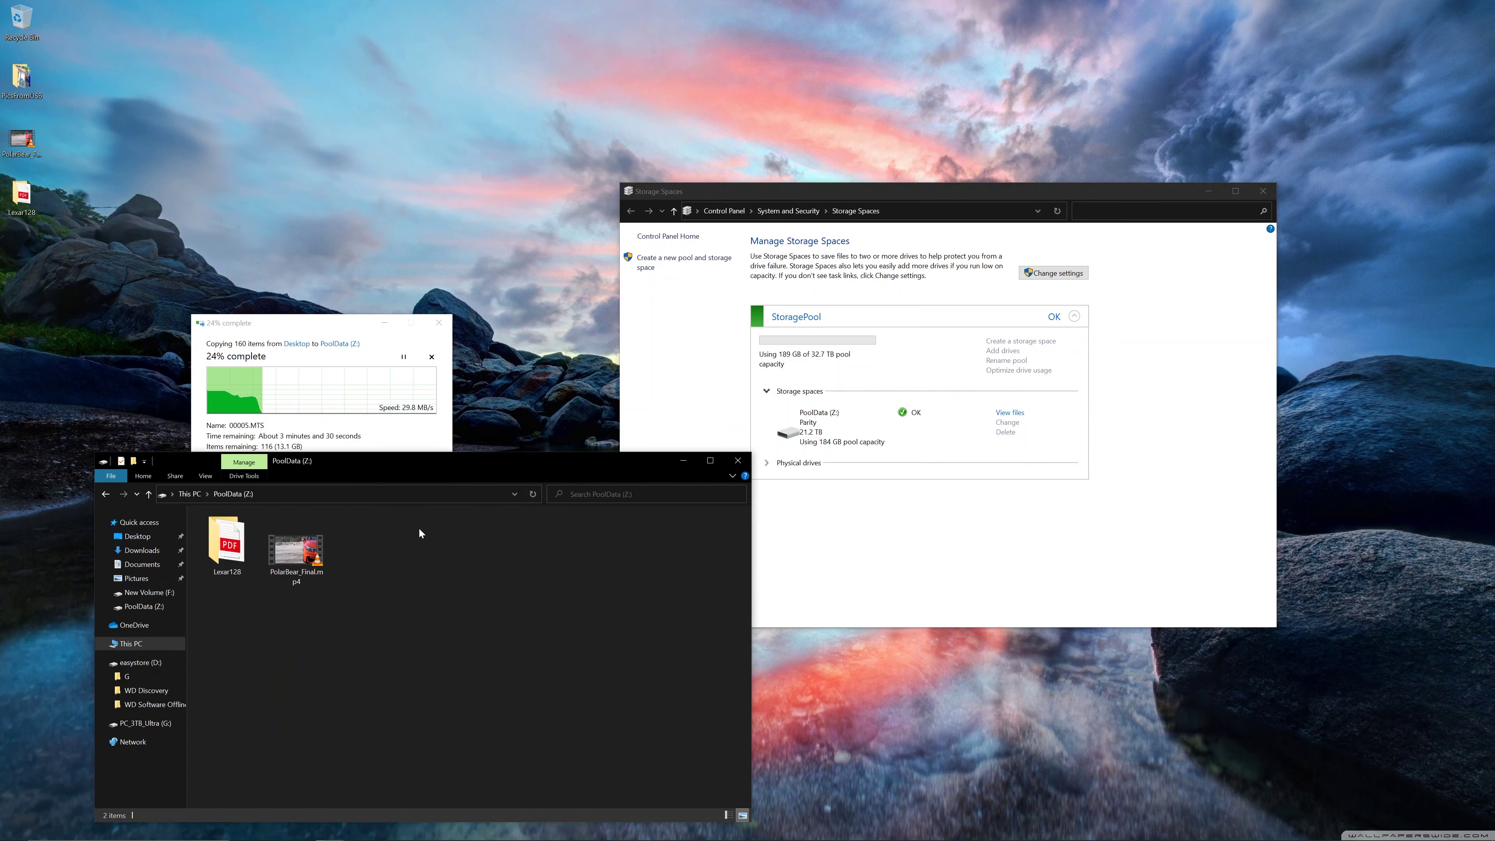
left_click(811, 425)
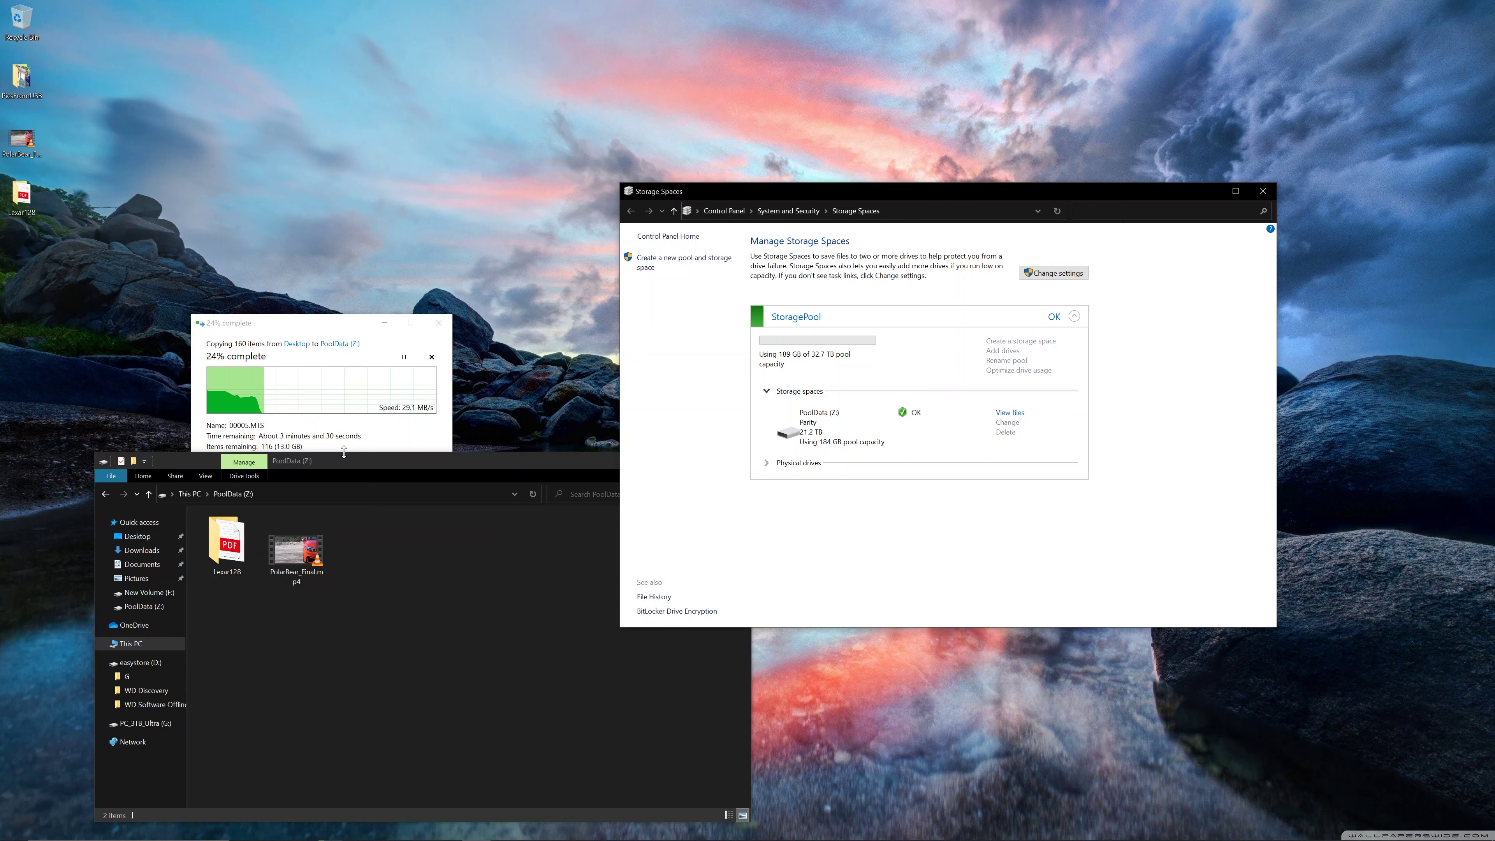
left_click(379, 463)
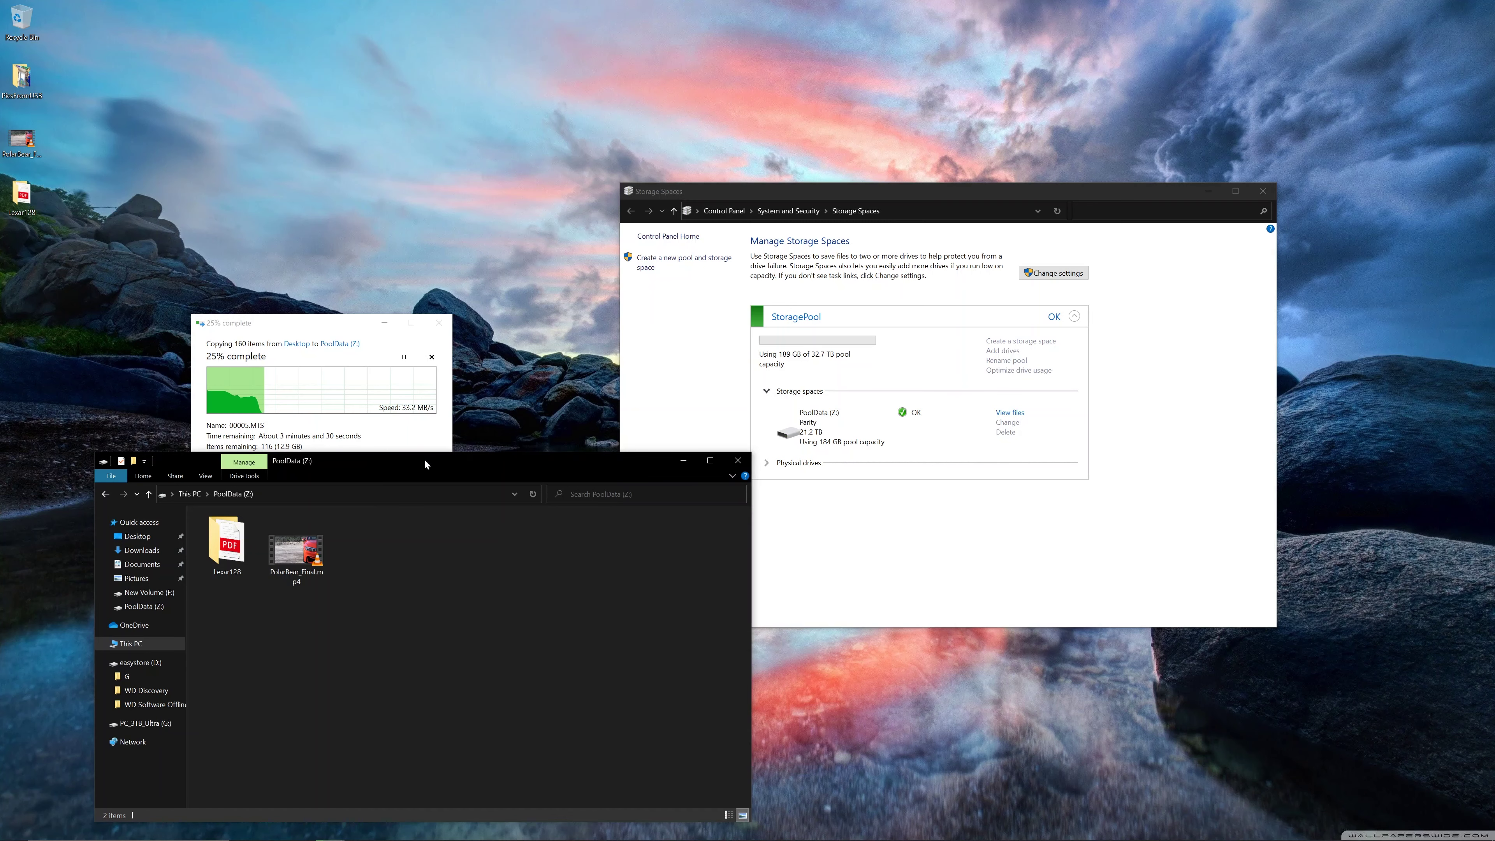
left_click(1263, 192)
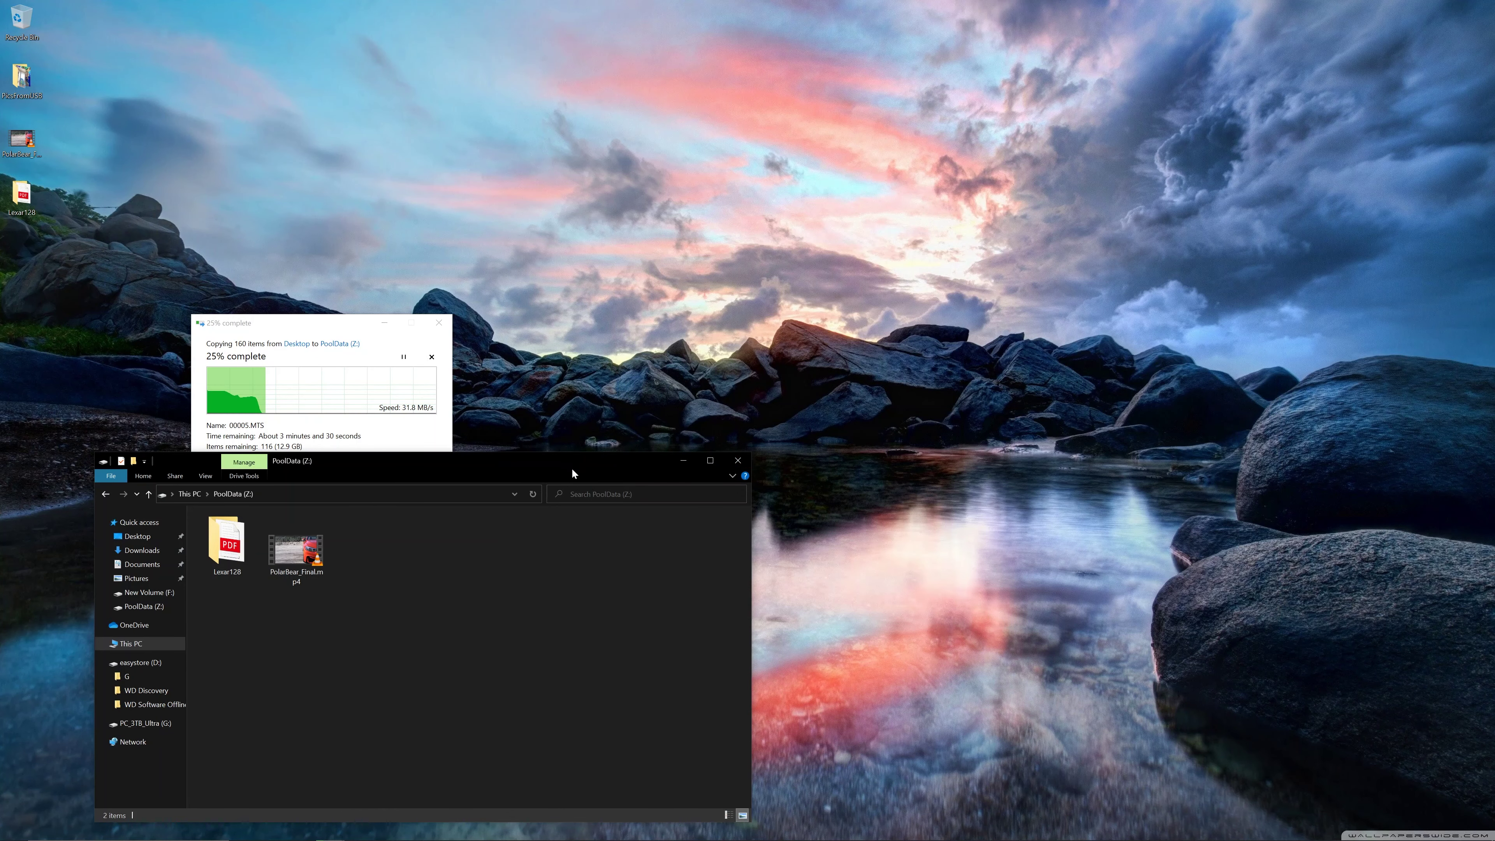
- Cancel the in-progress copy of the desktop items into PoolData (Z:)
mouse_move(572, 470)
left_mouse_down()
mouse_move(563, 507)
mouse_move(576, 470)
left_mouse_up()
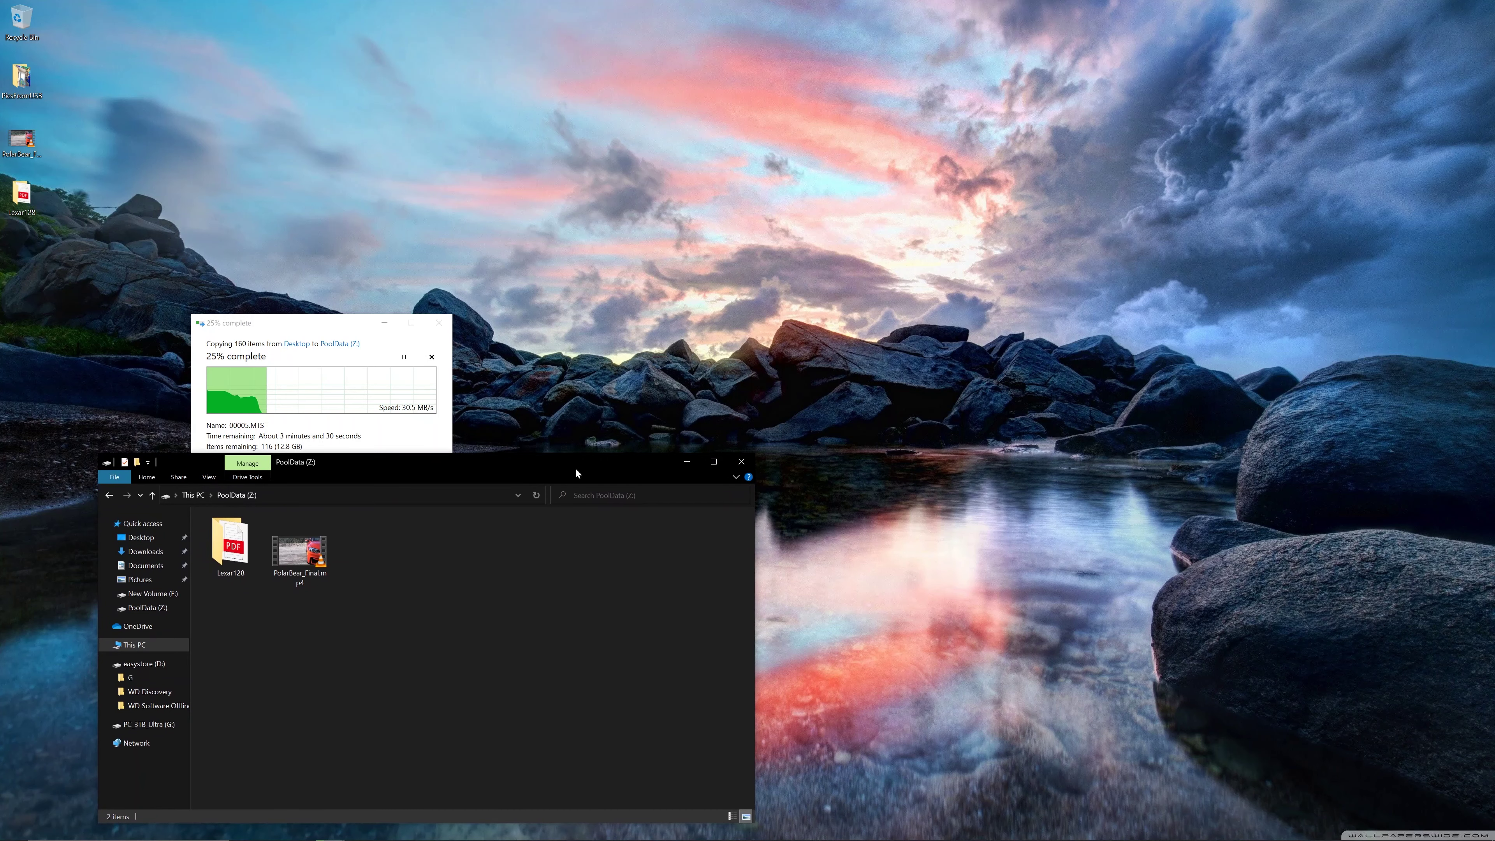
left_click(320, 328)
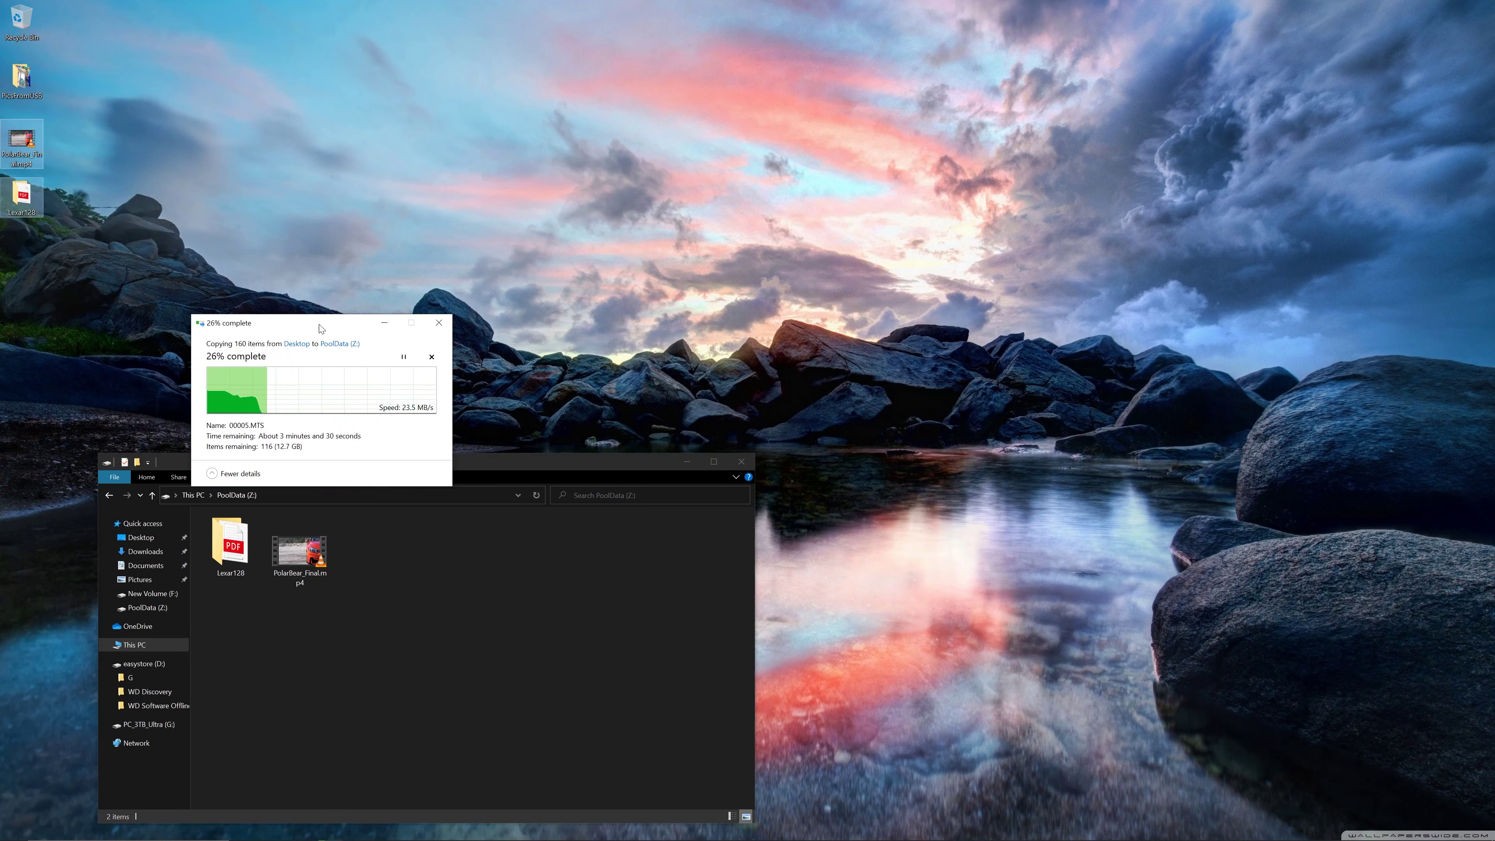
left_click_drag(320, 328, 362, 275)
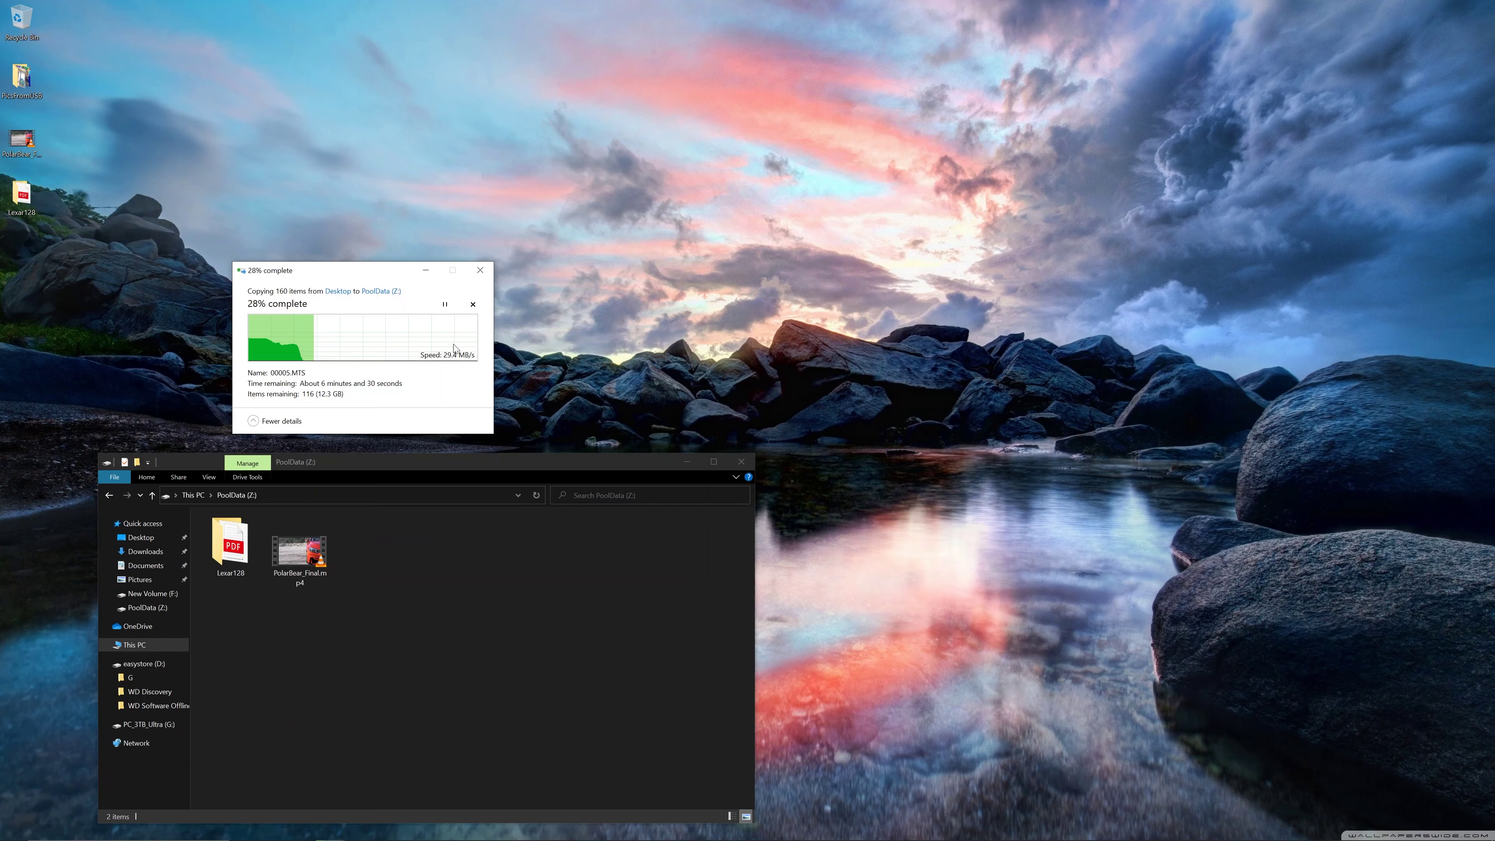
left_click(473, 305)
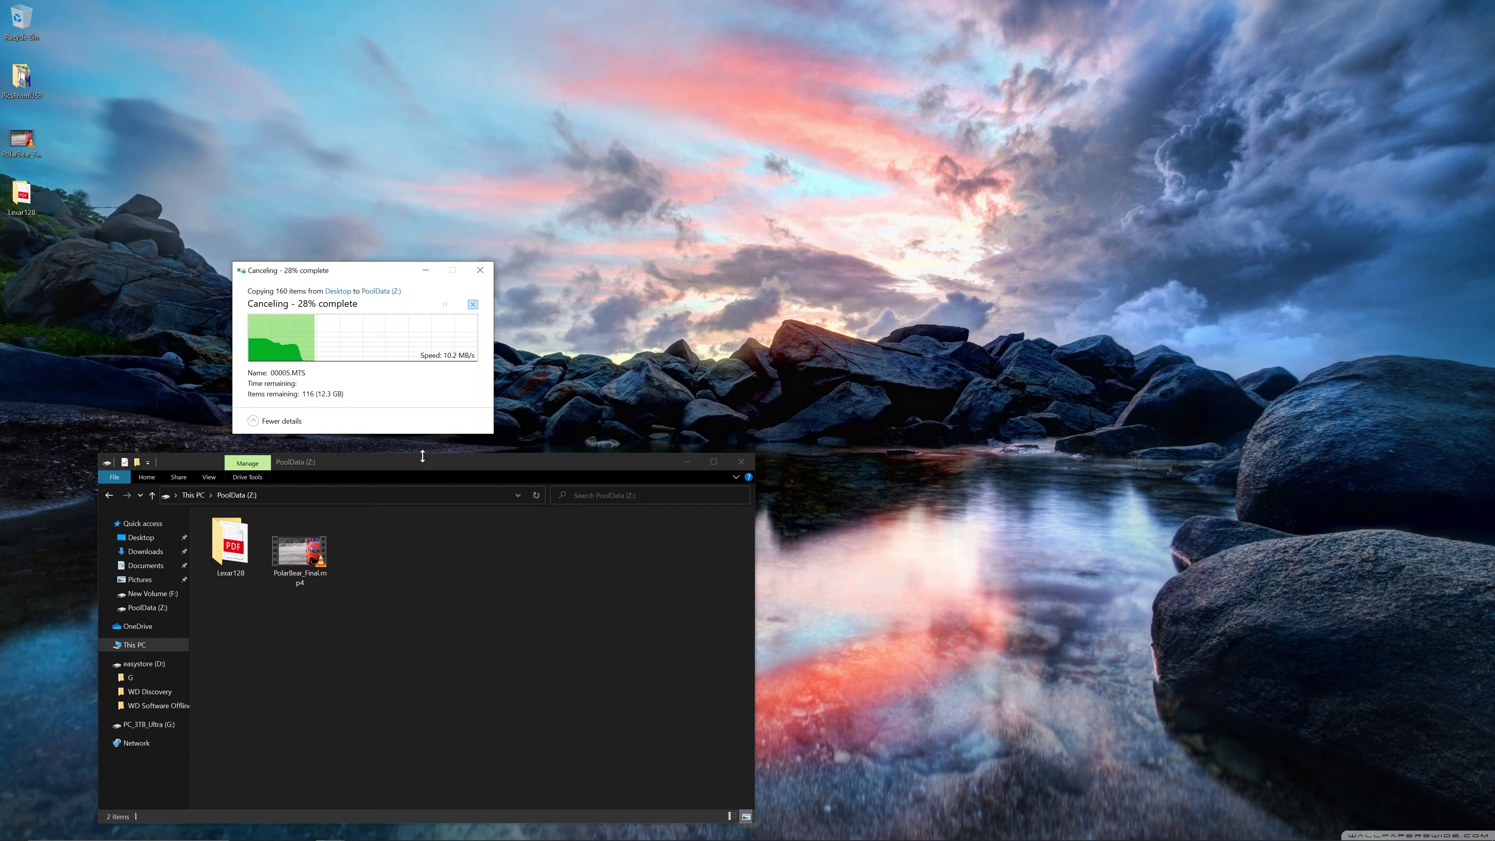
- Permanently delete both partially copied items from PoolData (Z:) with Shift+Delete
left_click_drag(396, 636, 213, 525)
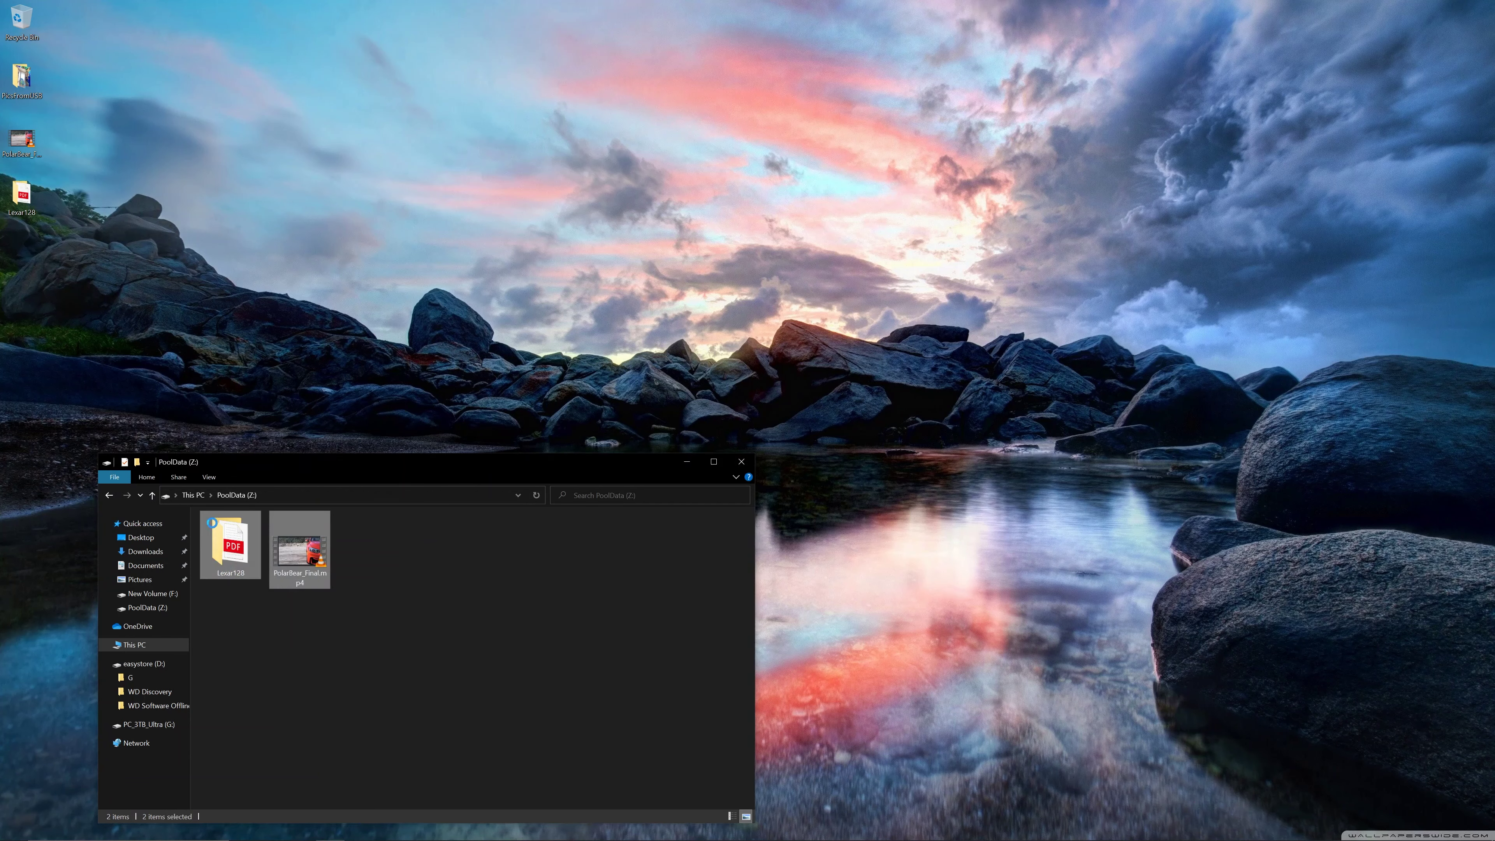
key("shift+Delete")
key("Return")
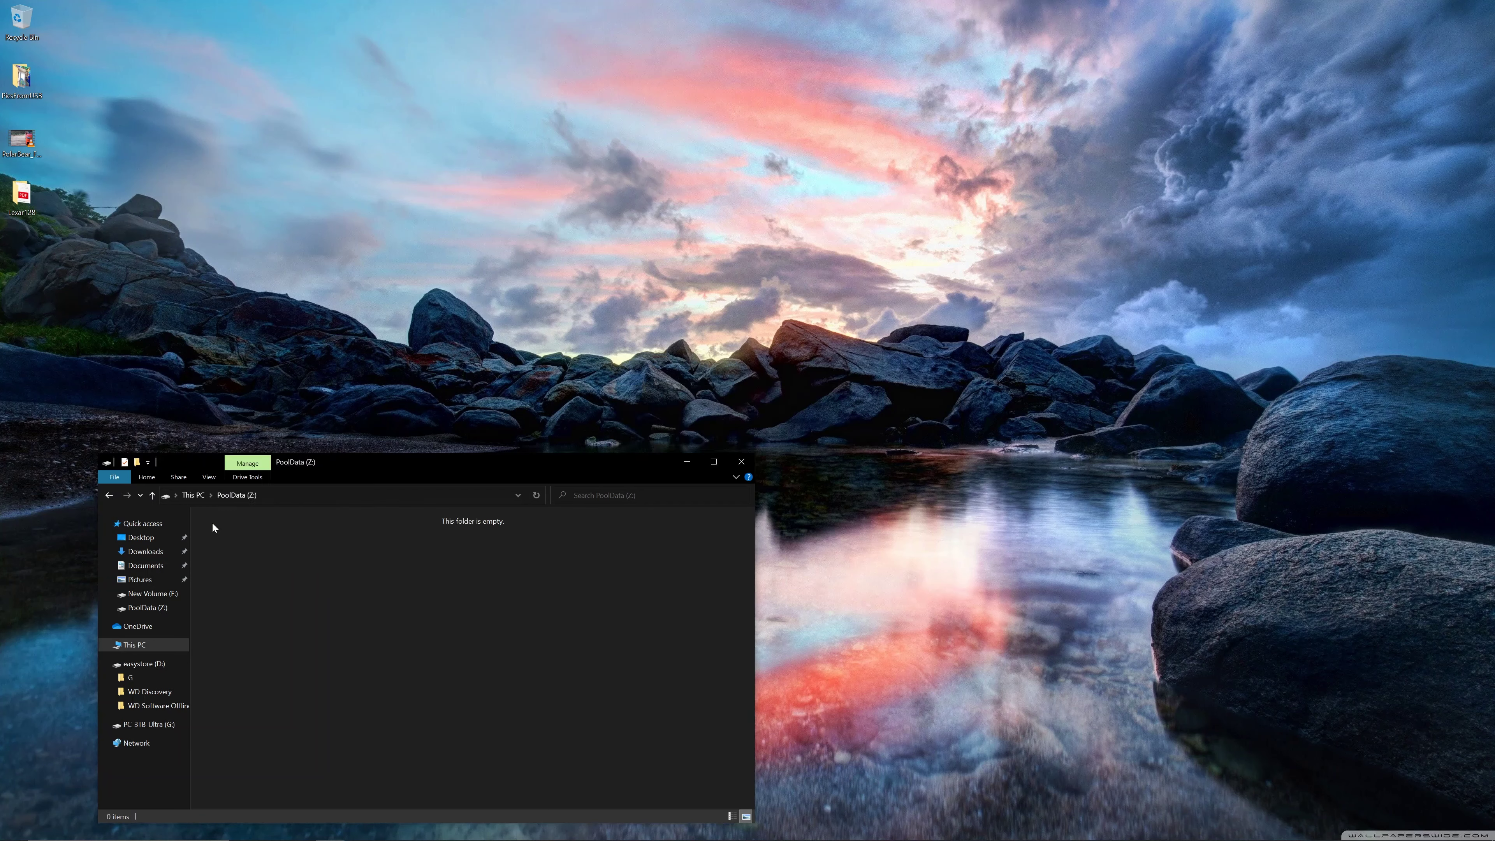
left_click(896, 547)
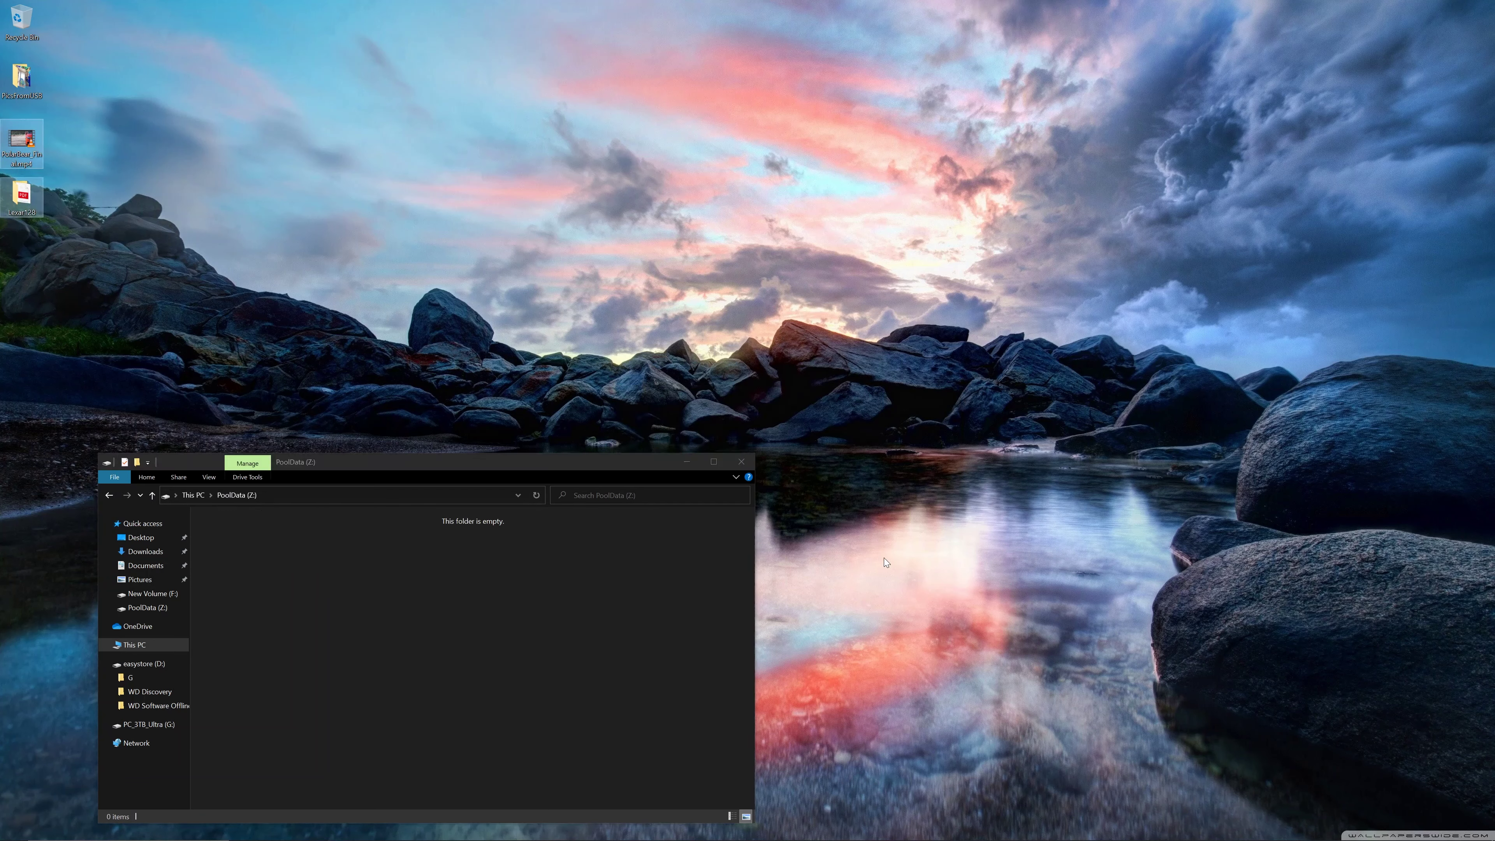
- Launch PrimoCache 3.2.0 from the taskbar, approving the administrator prompt
mouse_move(446, 831)
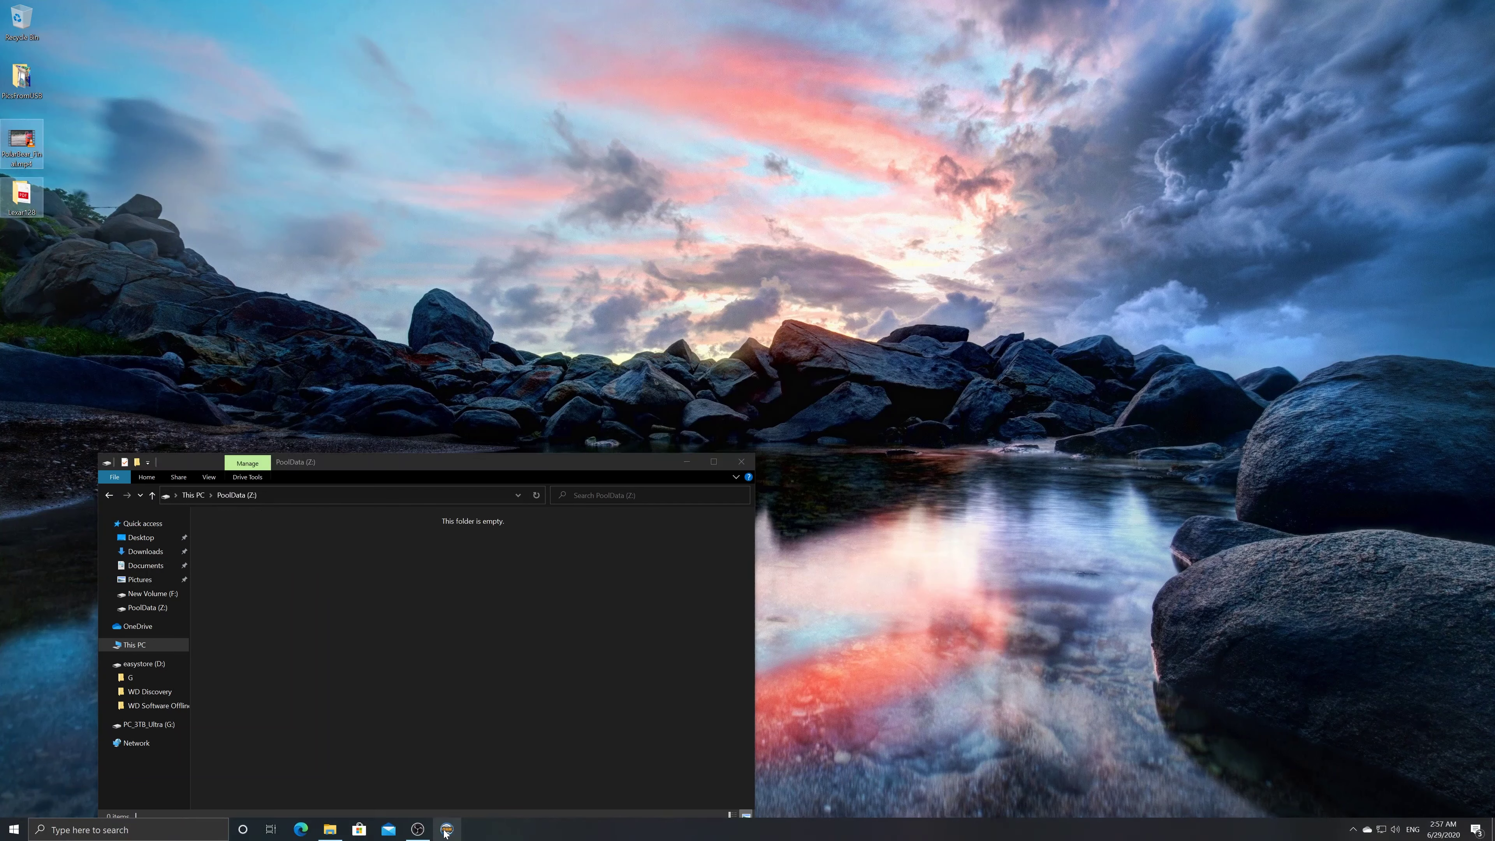
left_click(446, 830)
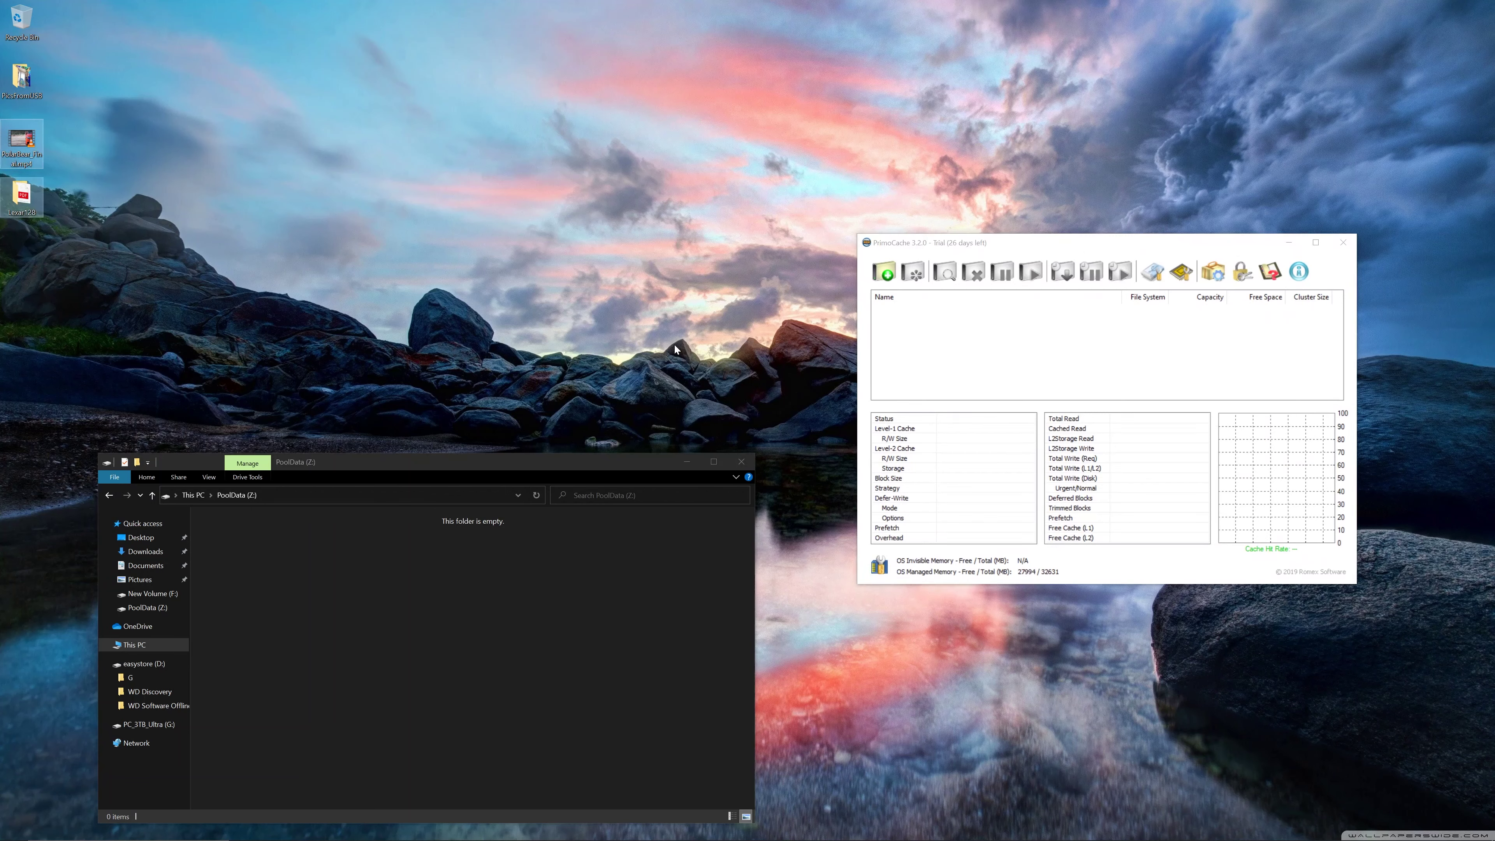
left_click(341, 464)
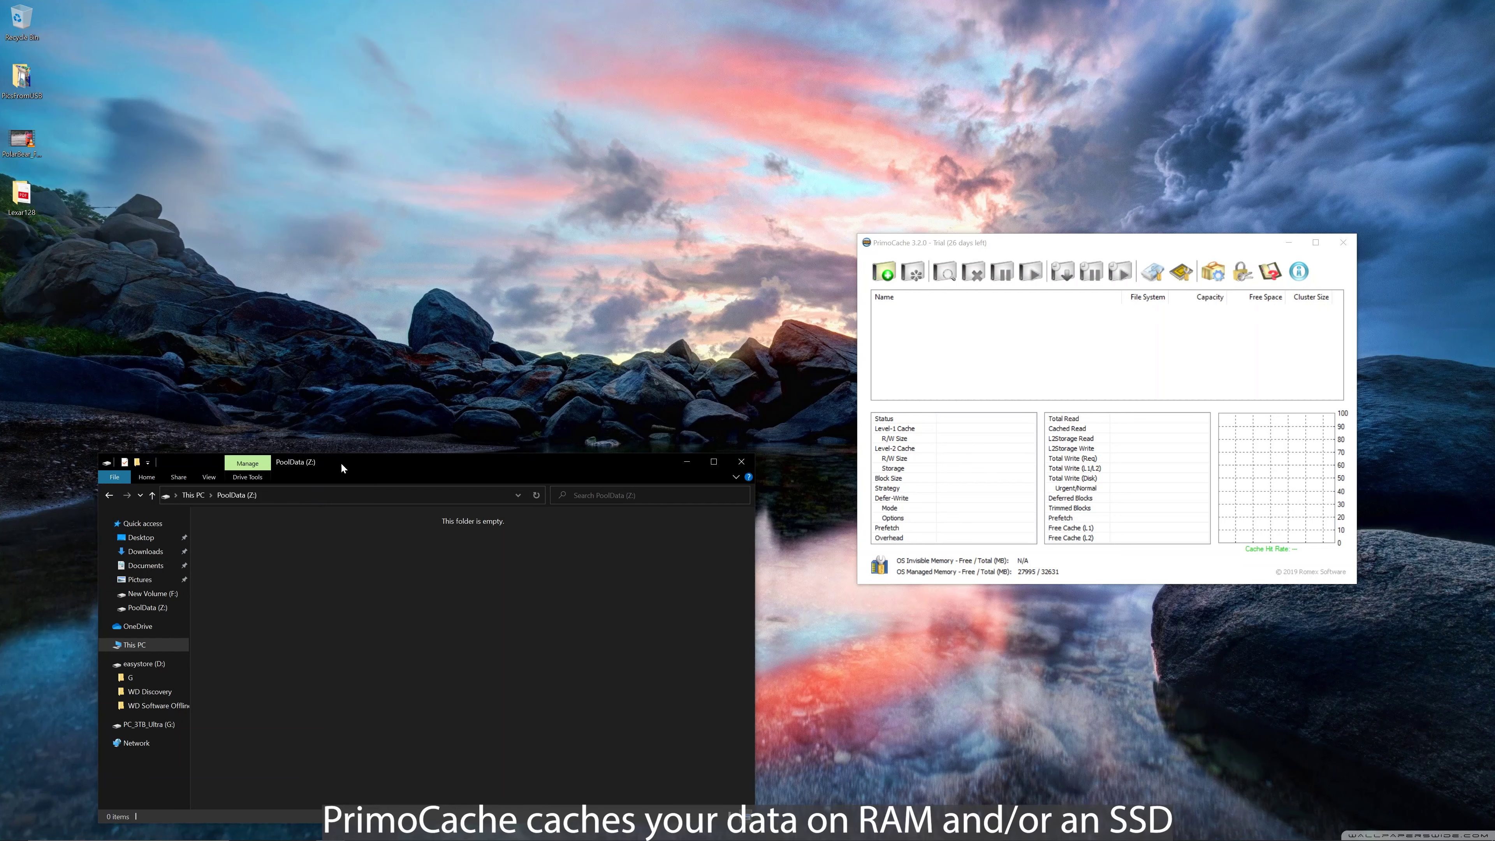
- Open This PC and confirm Local Disk (H:) is empty with 931 GB free
key("super+e")
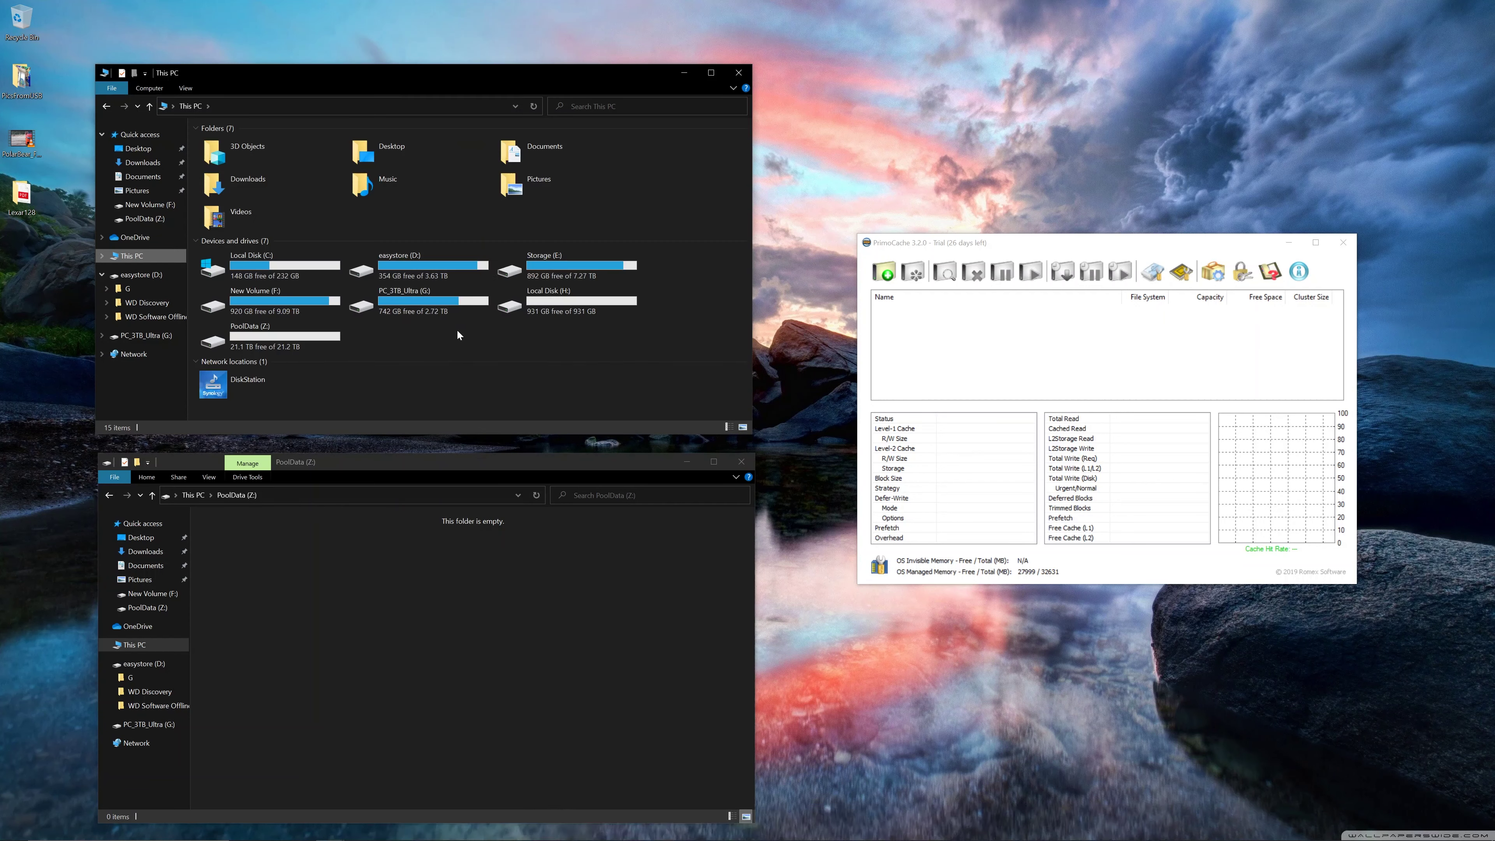
left_click(102, 275)
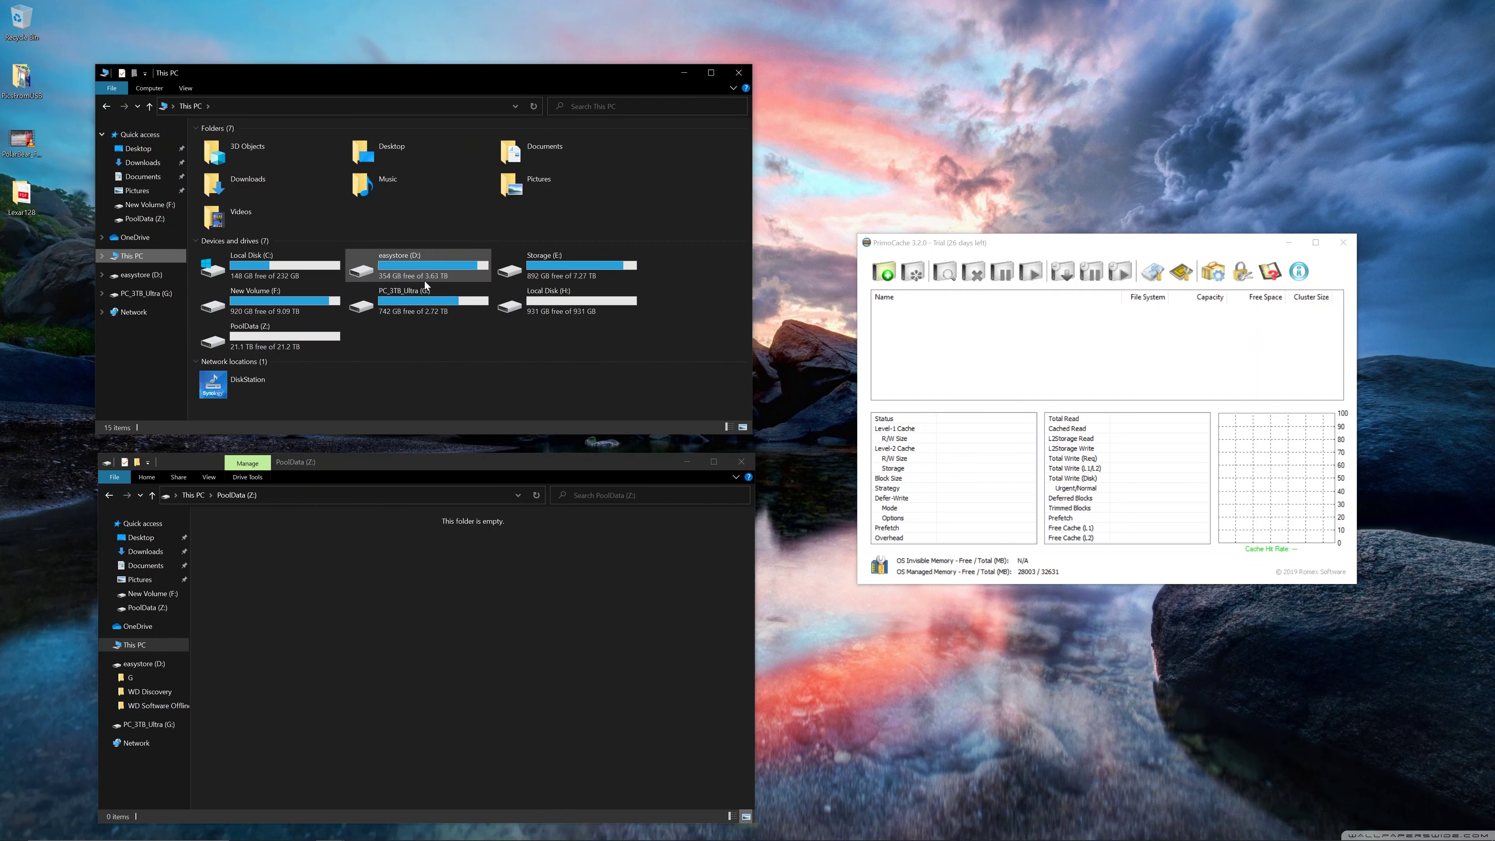
double_click(552, 301)
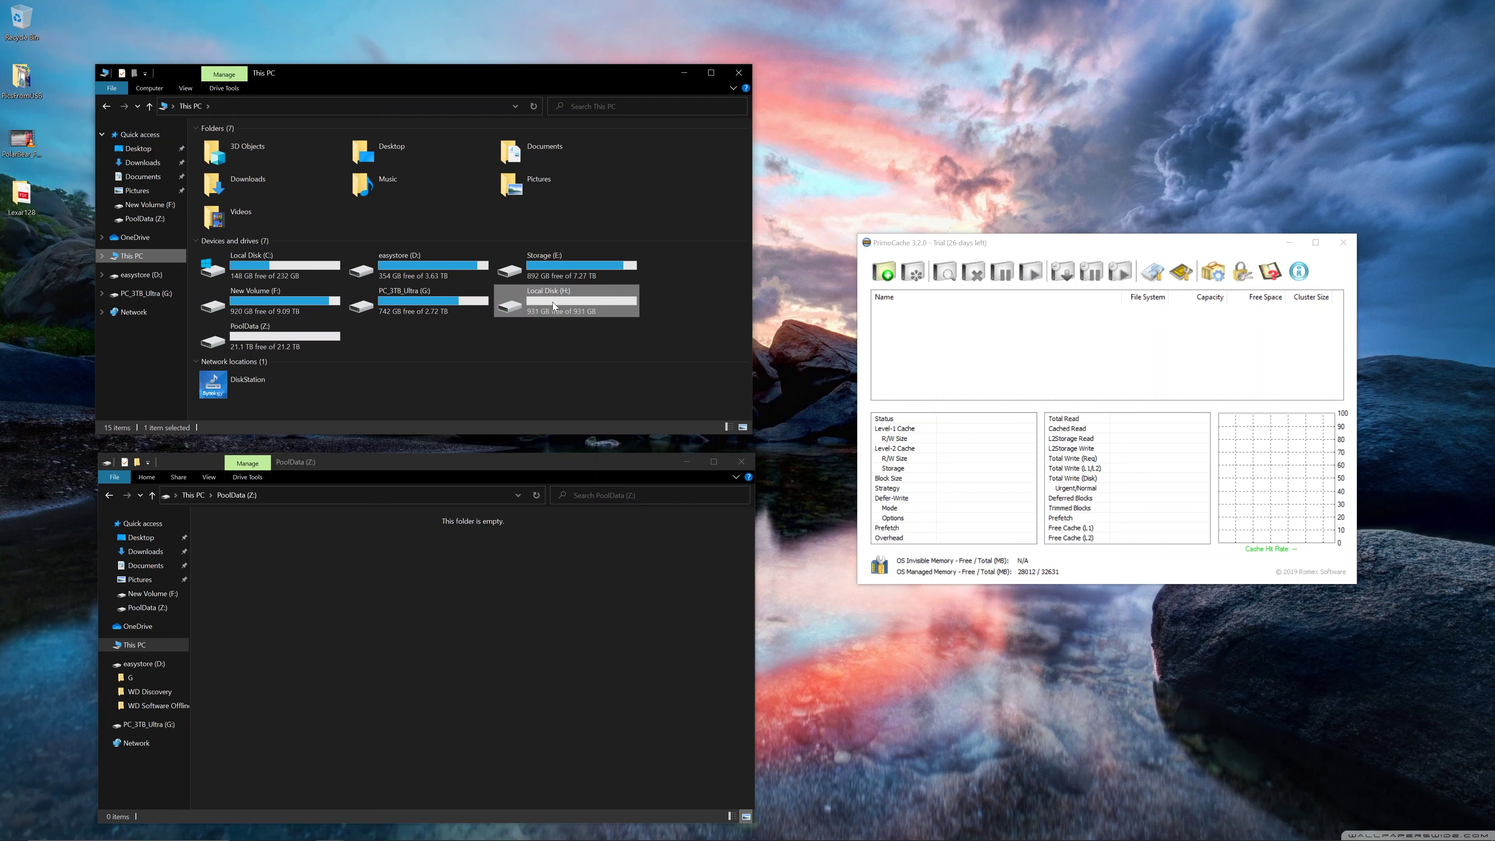
key("alt+Left")
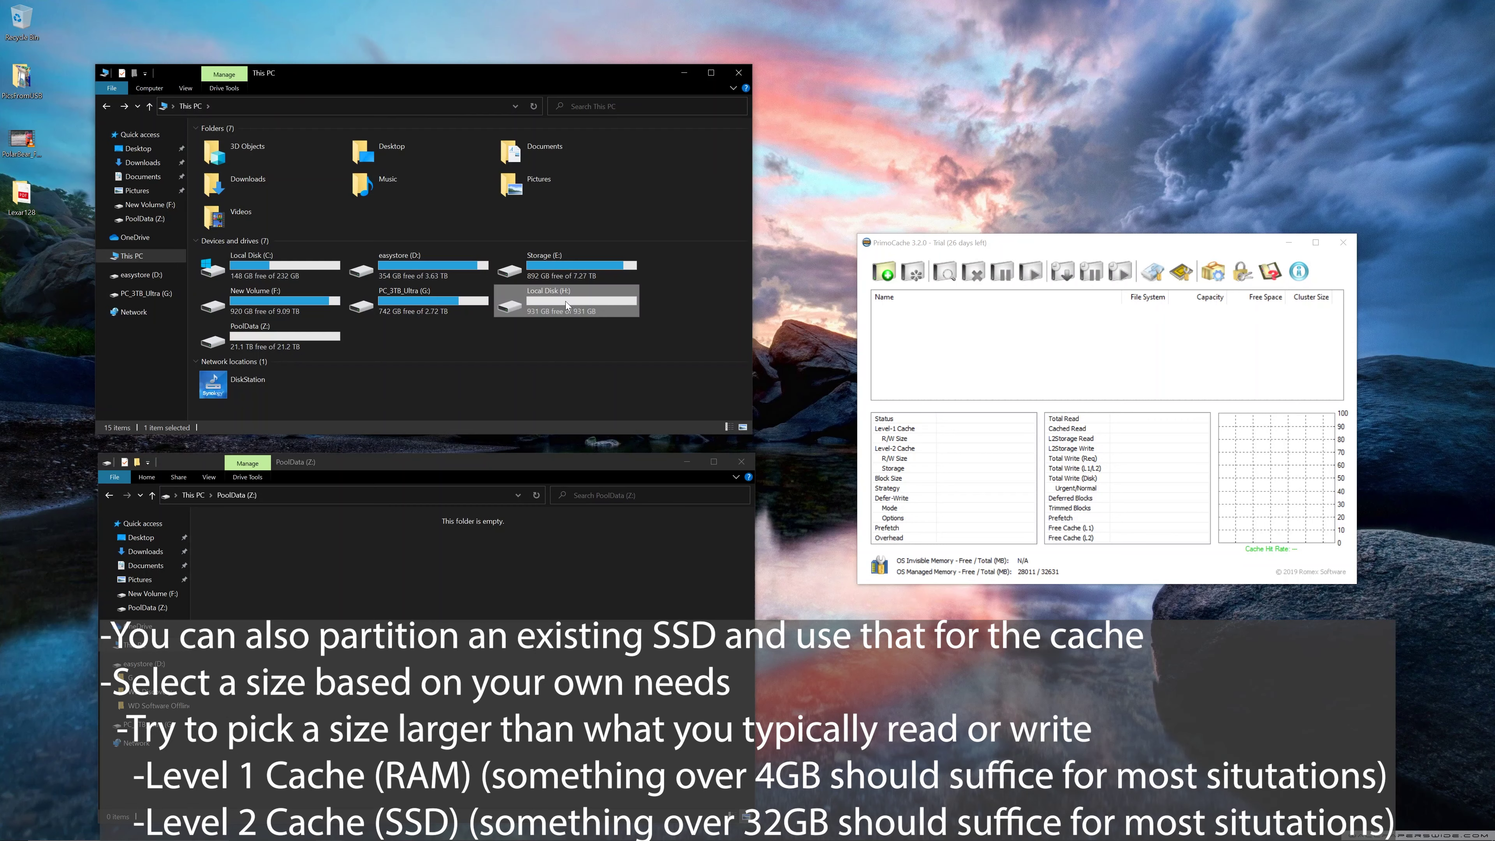
- In Manage Level-2 Storage, start a new level-2 storage using the (H:) volume
left_click(1160, 280)
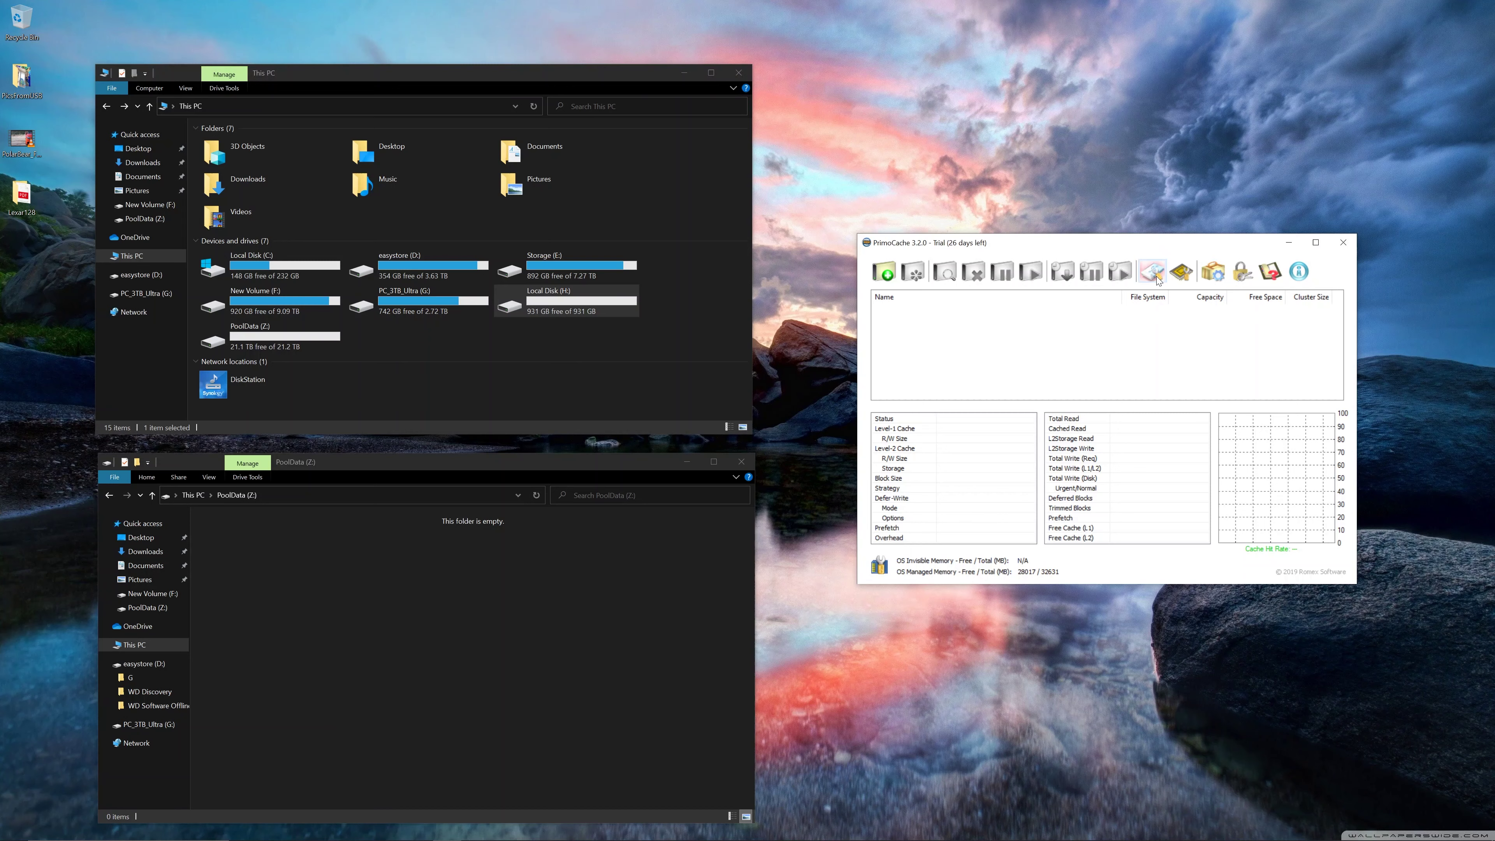
left_click(1157, 280)
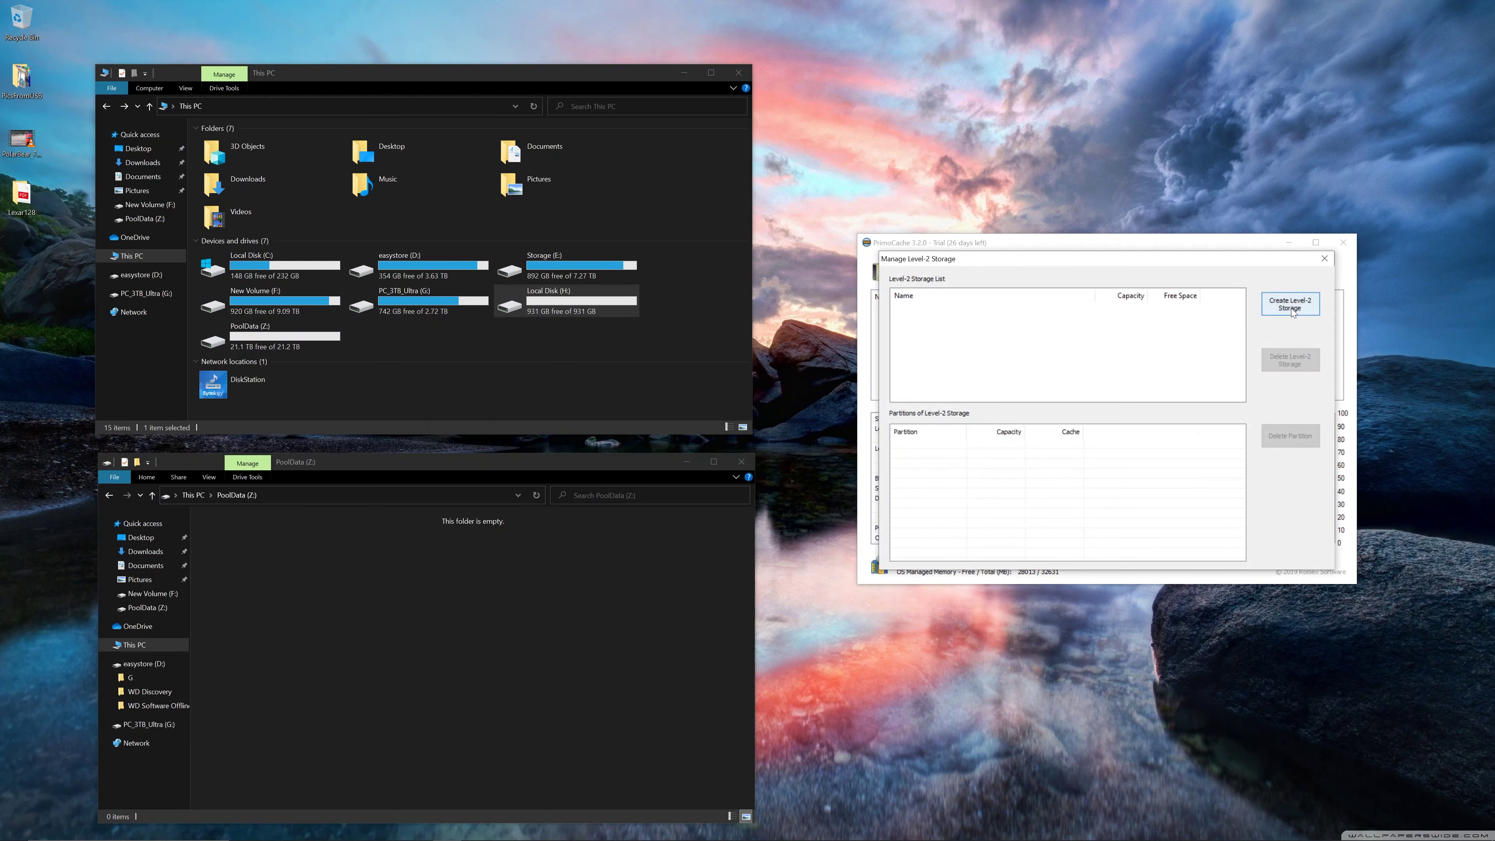
left_click(1291, 305)
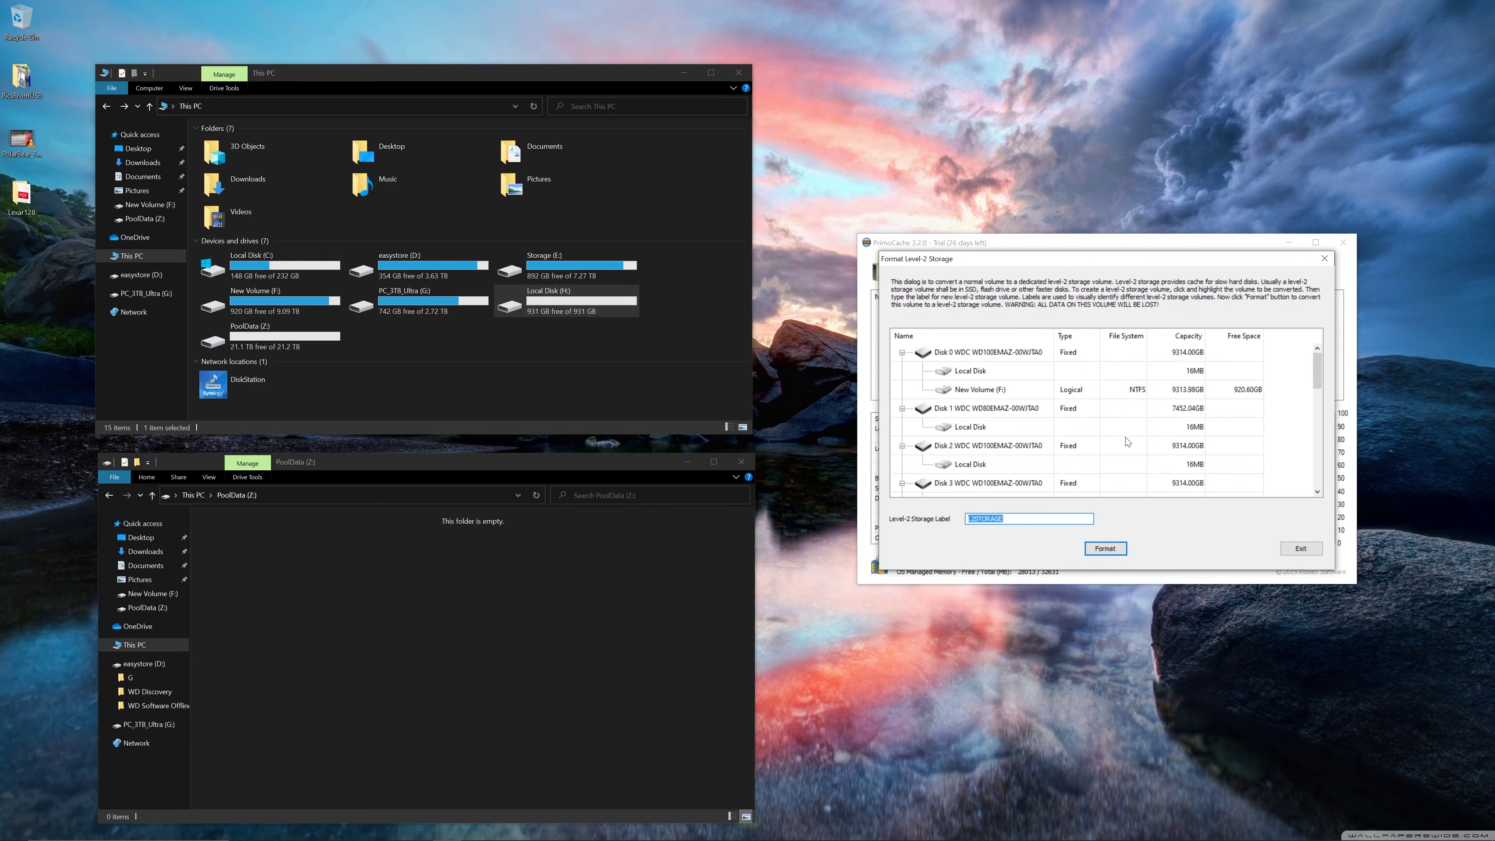
scroll(1126, 441, "down", 3)
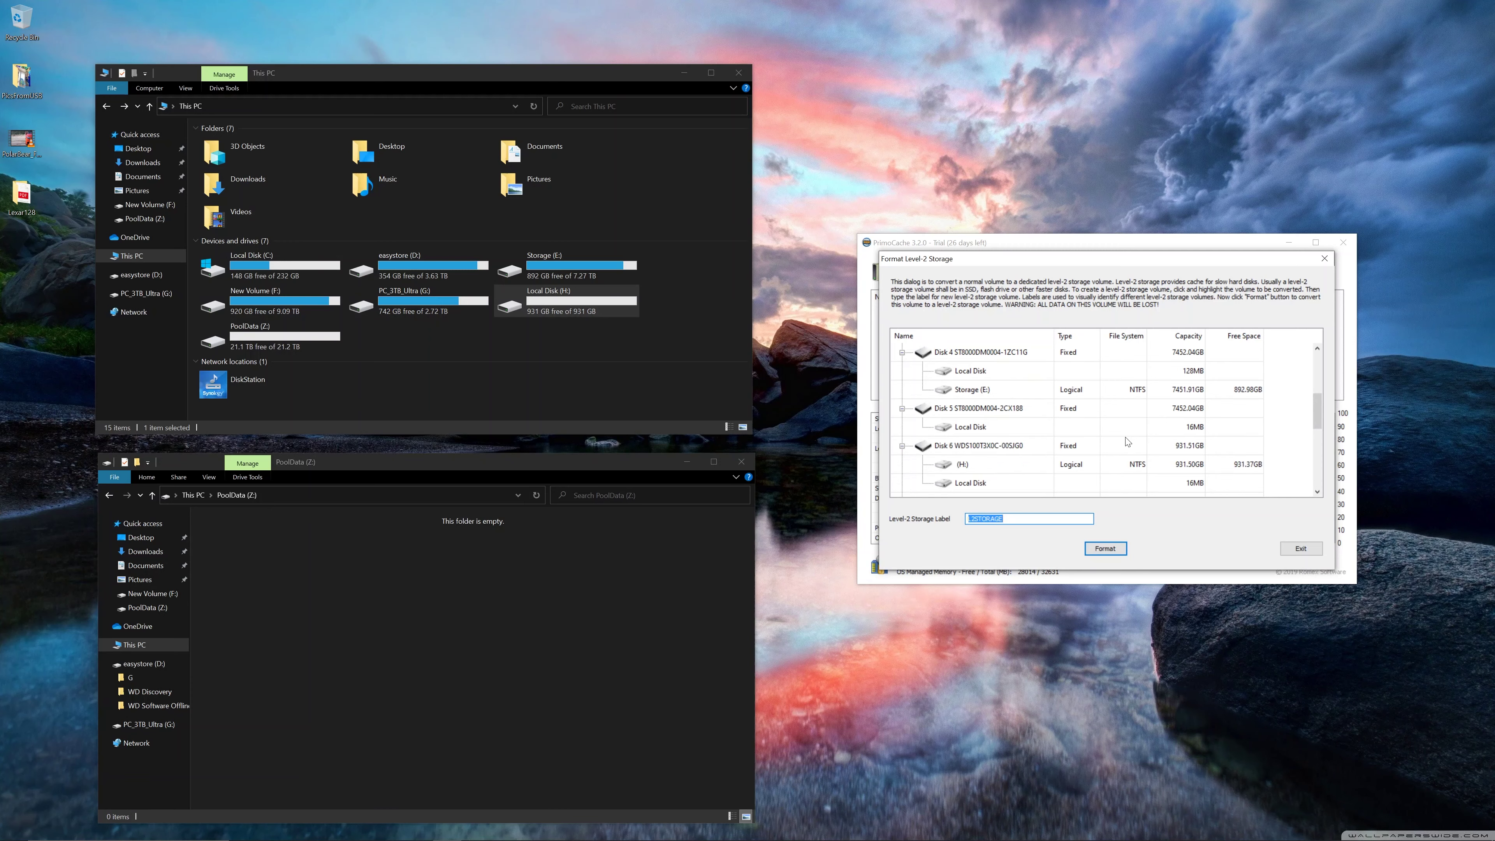
scroll(1126, 441, "down", 2)
left_click(966, 353)
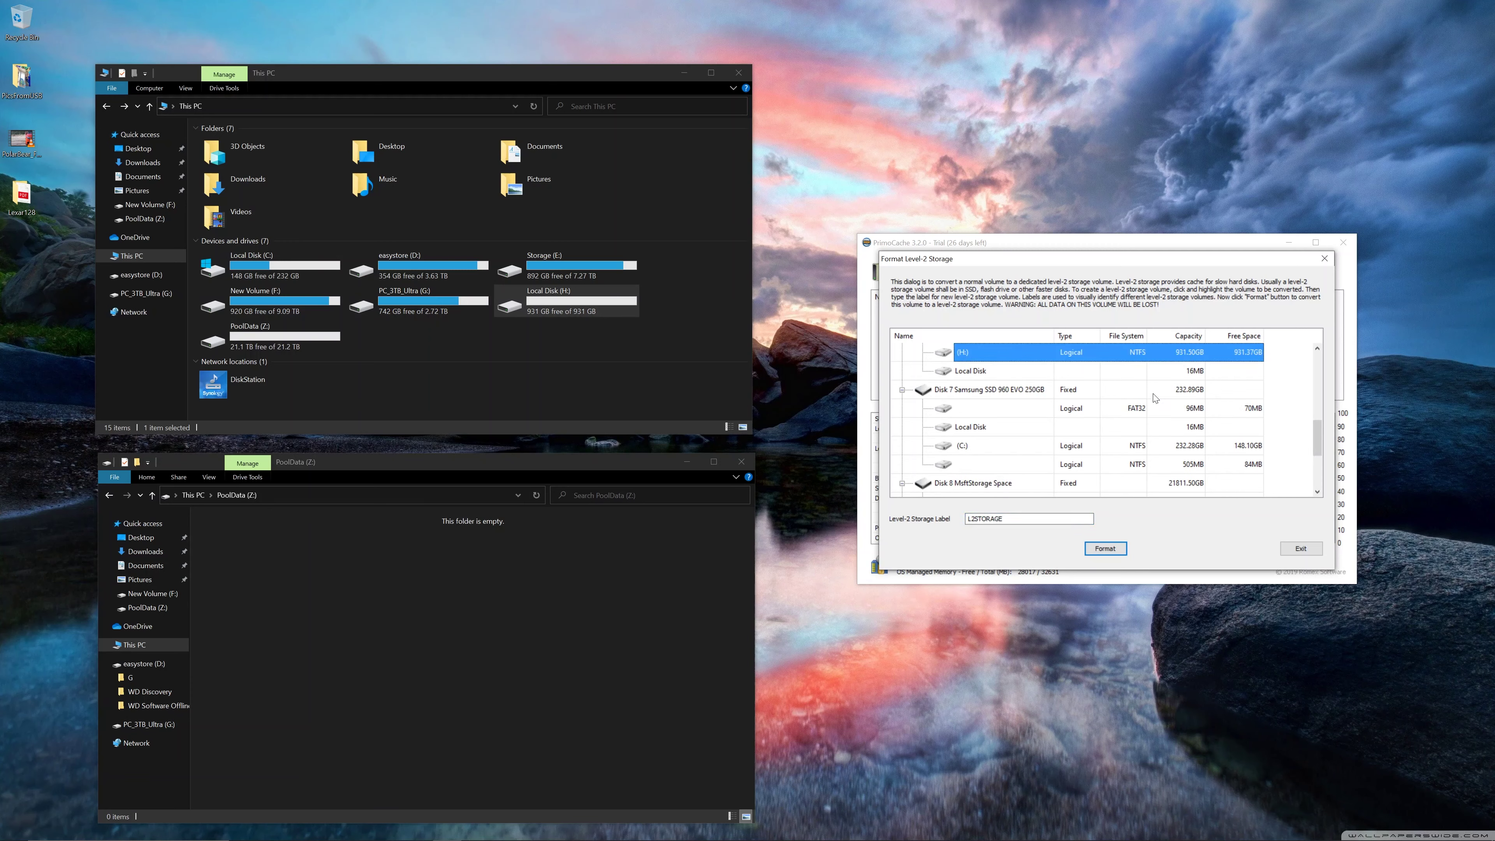
left_click(1317, 348)
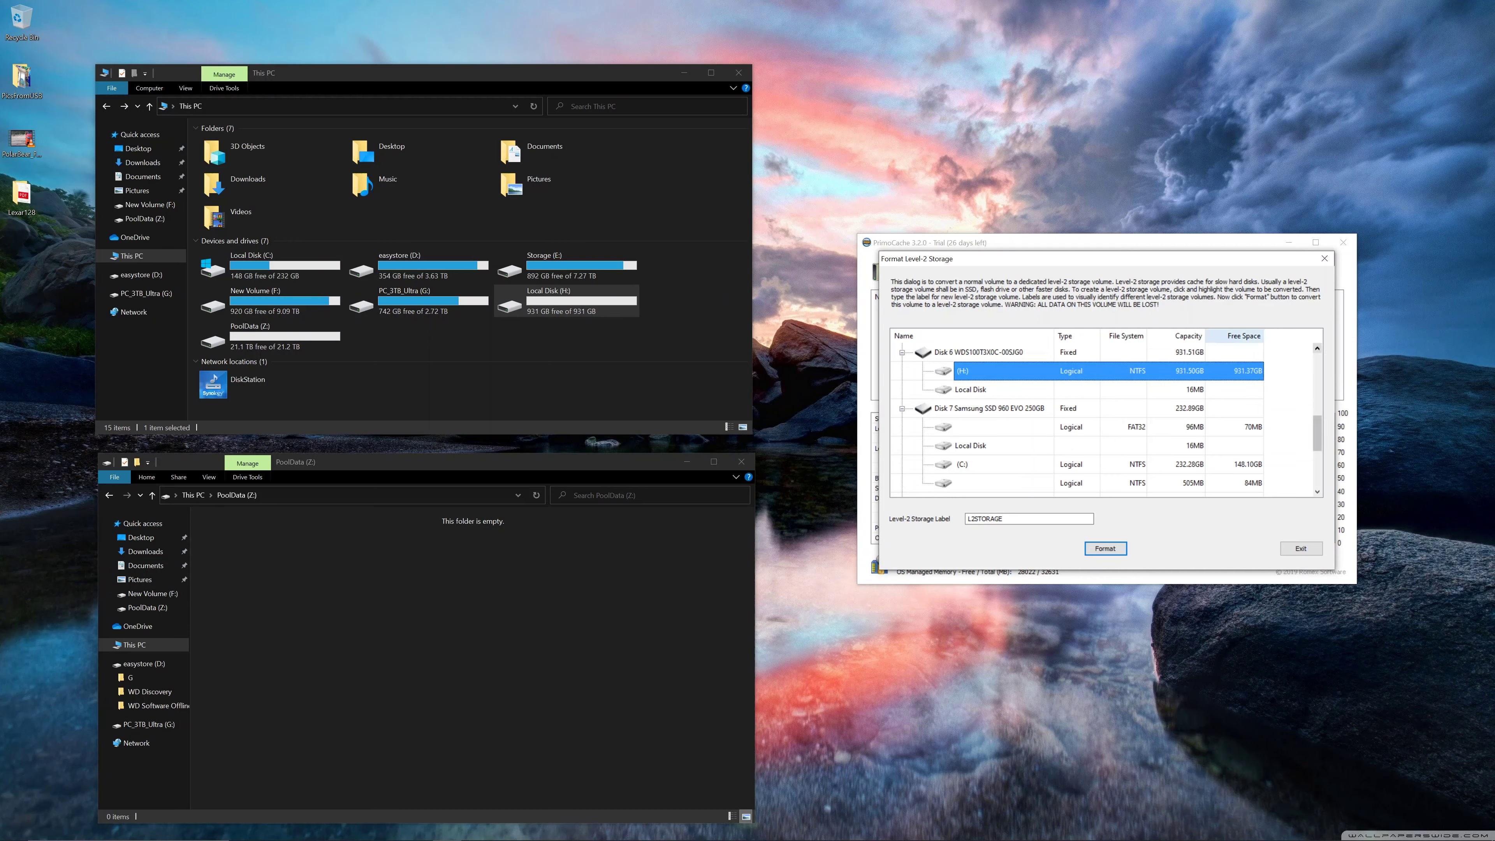
- Format (H:) as level-2 storage labelled L2STORAGE and confirm erasing the volume
left_click(738, 74)
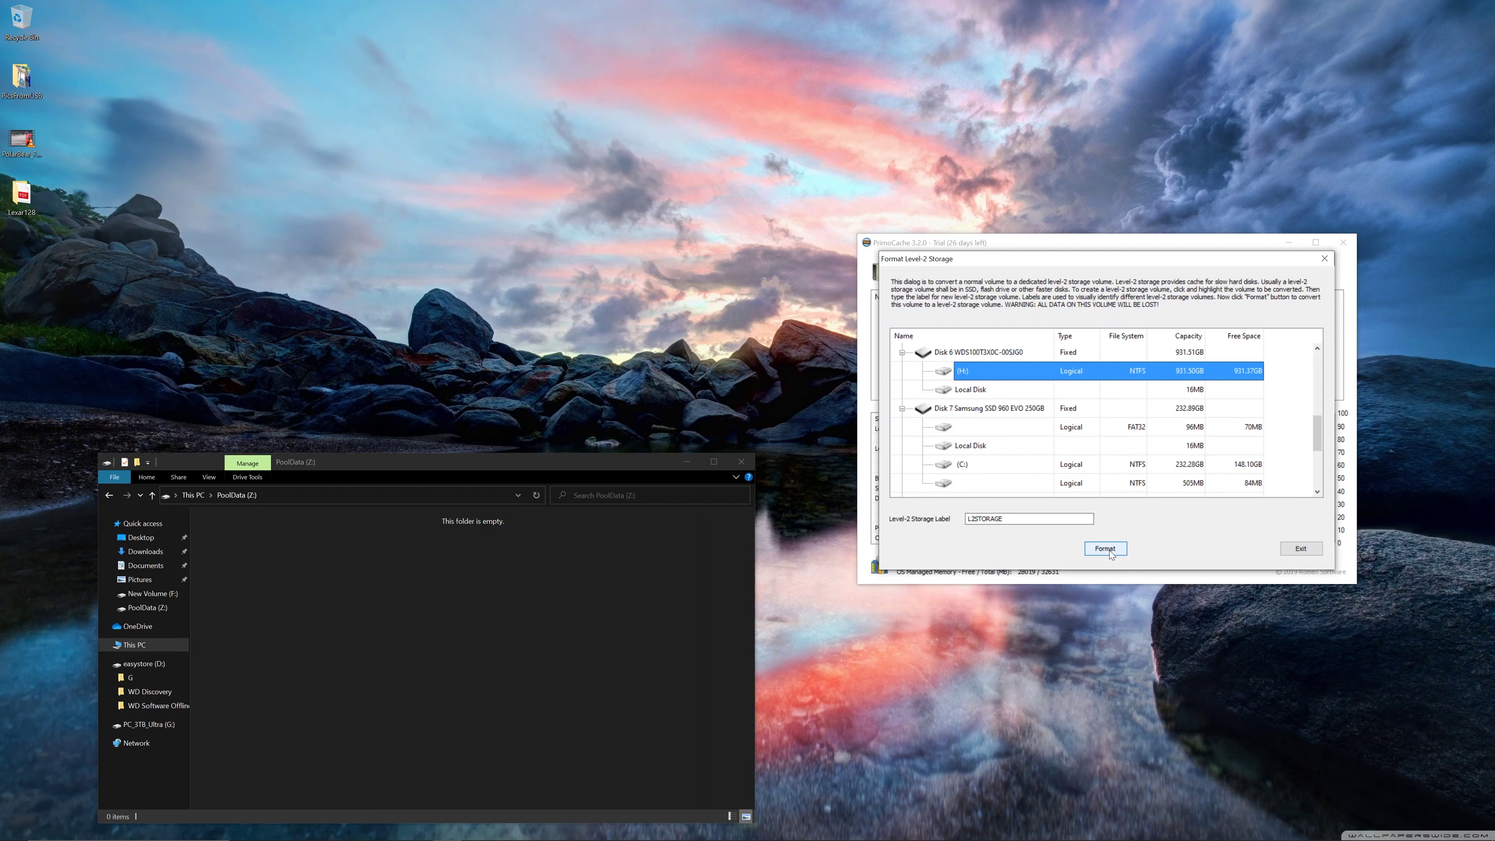
left_click(1109, 550)
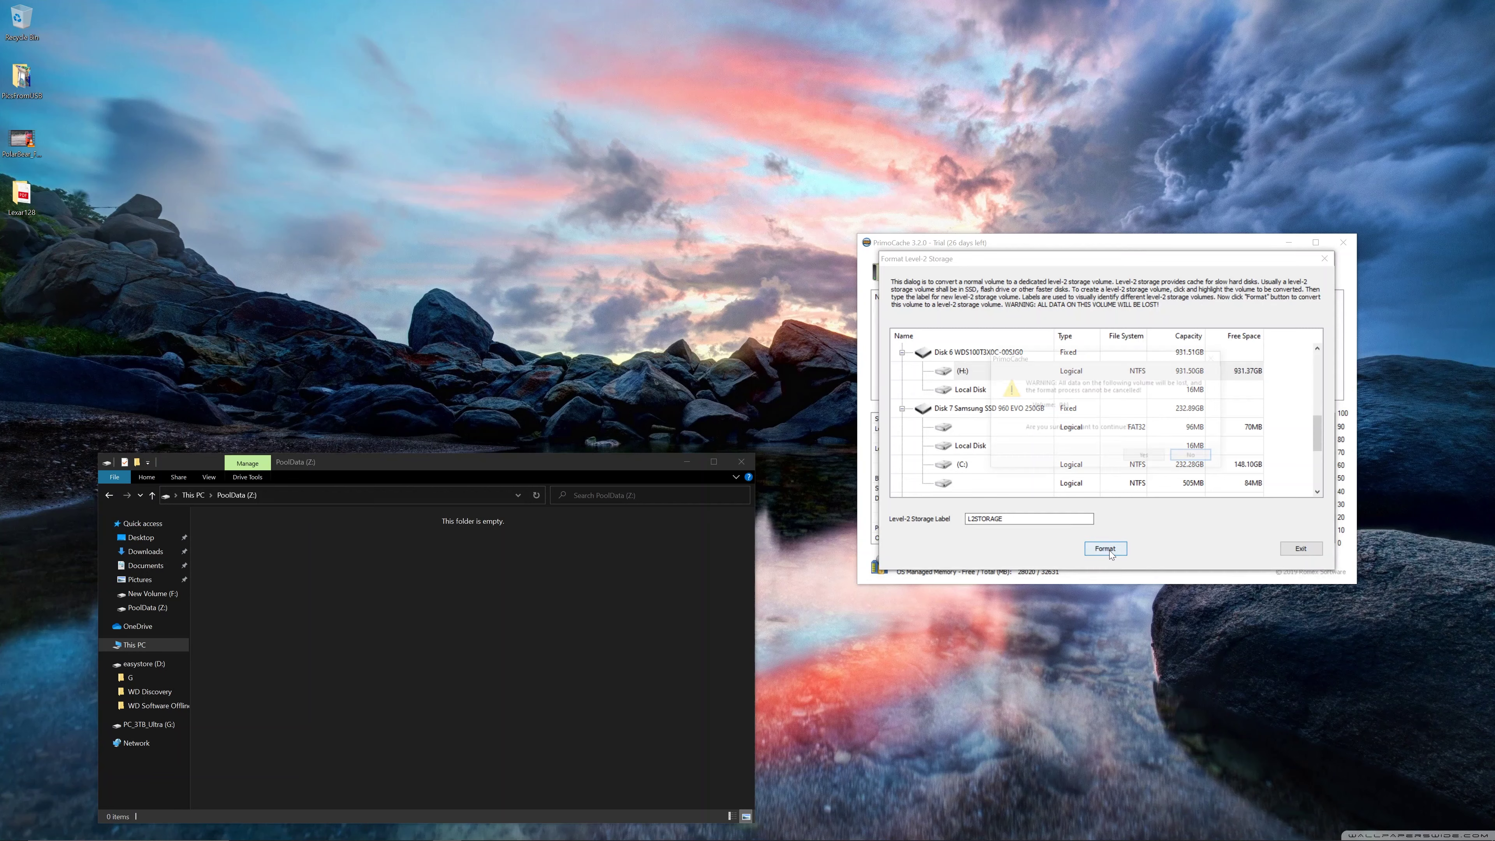
left_click(1148, 457)
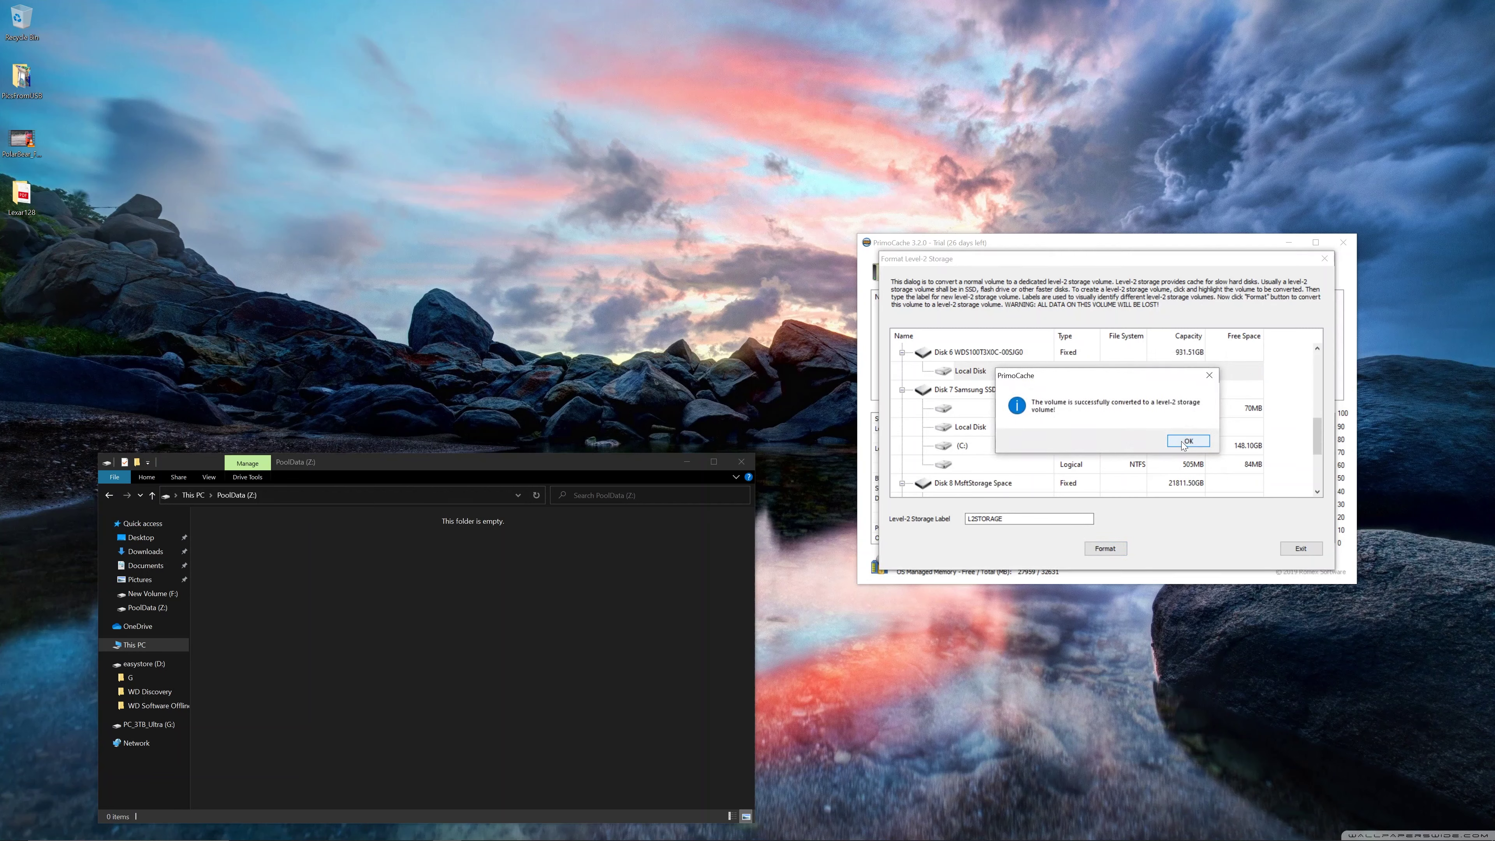
left_click(1184, 442)
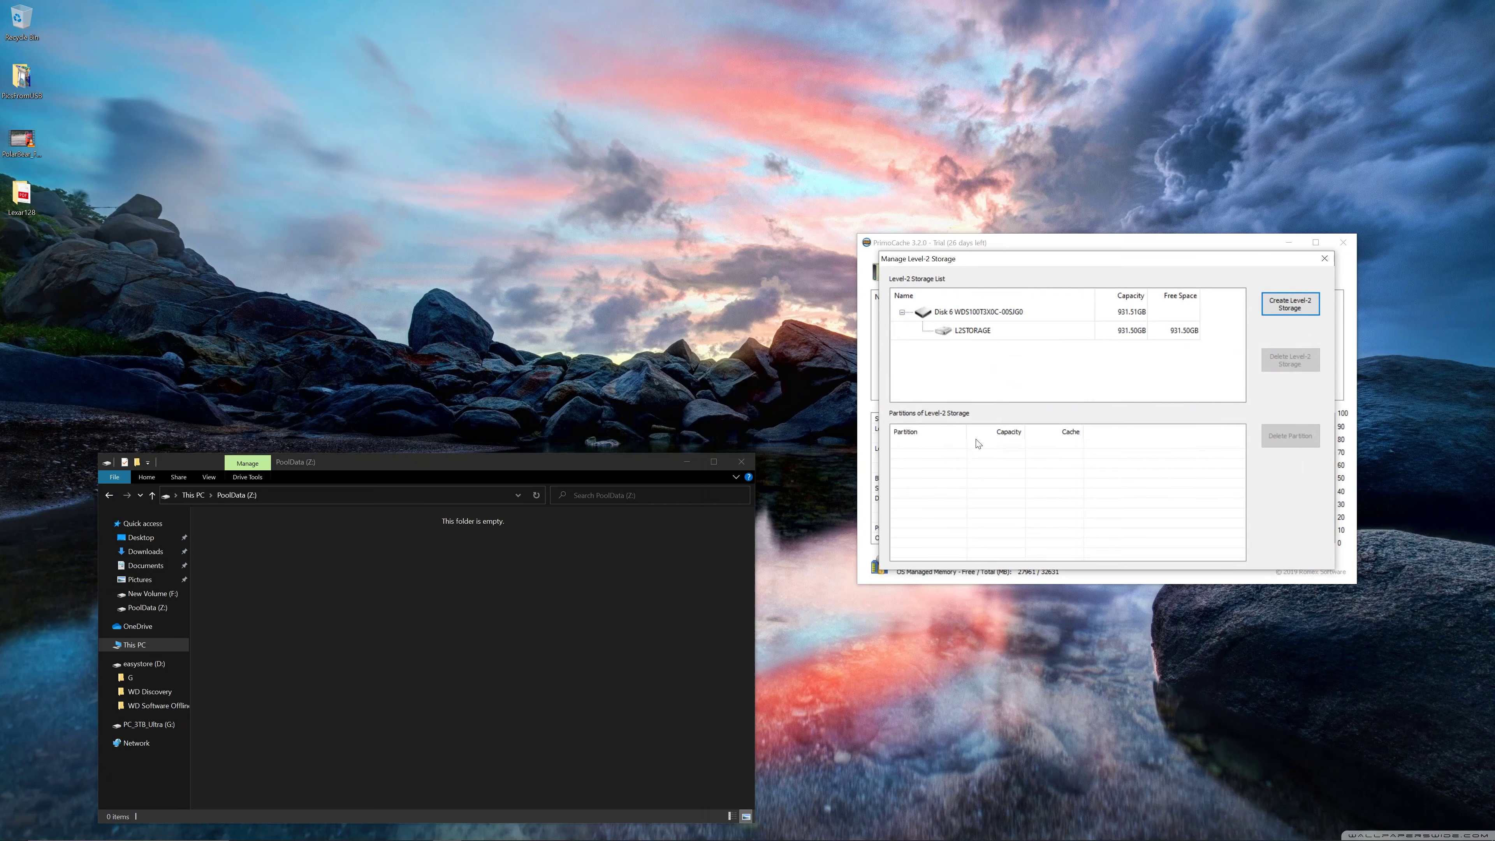
- Close the Manage Level-2 Storage dialog and the This PC window
key("super+e")
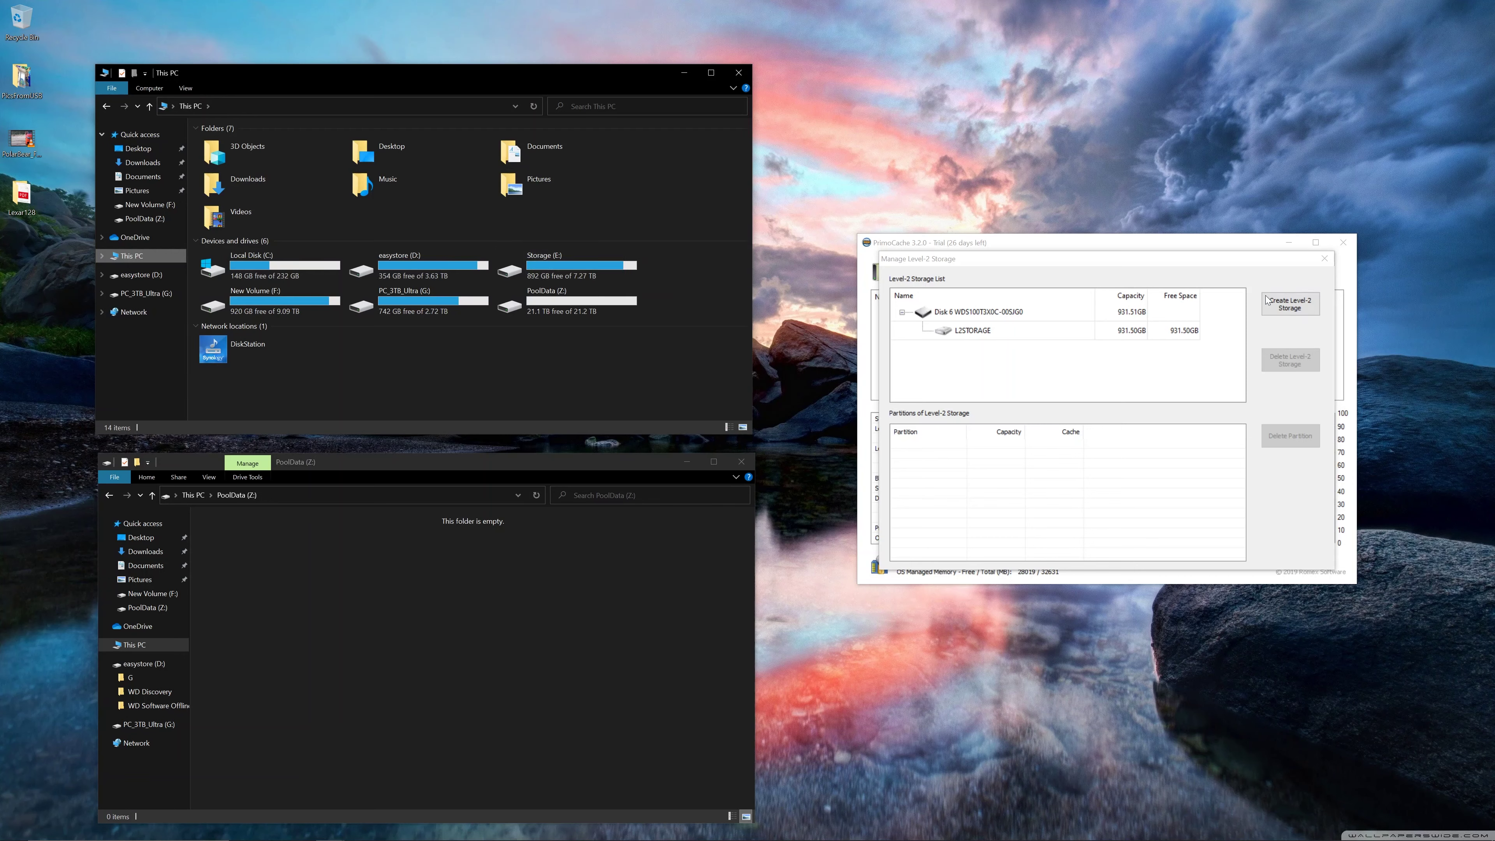
left_click(1324, 258)
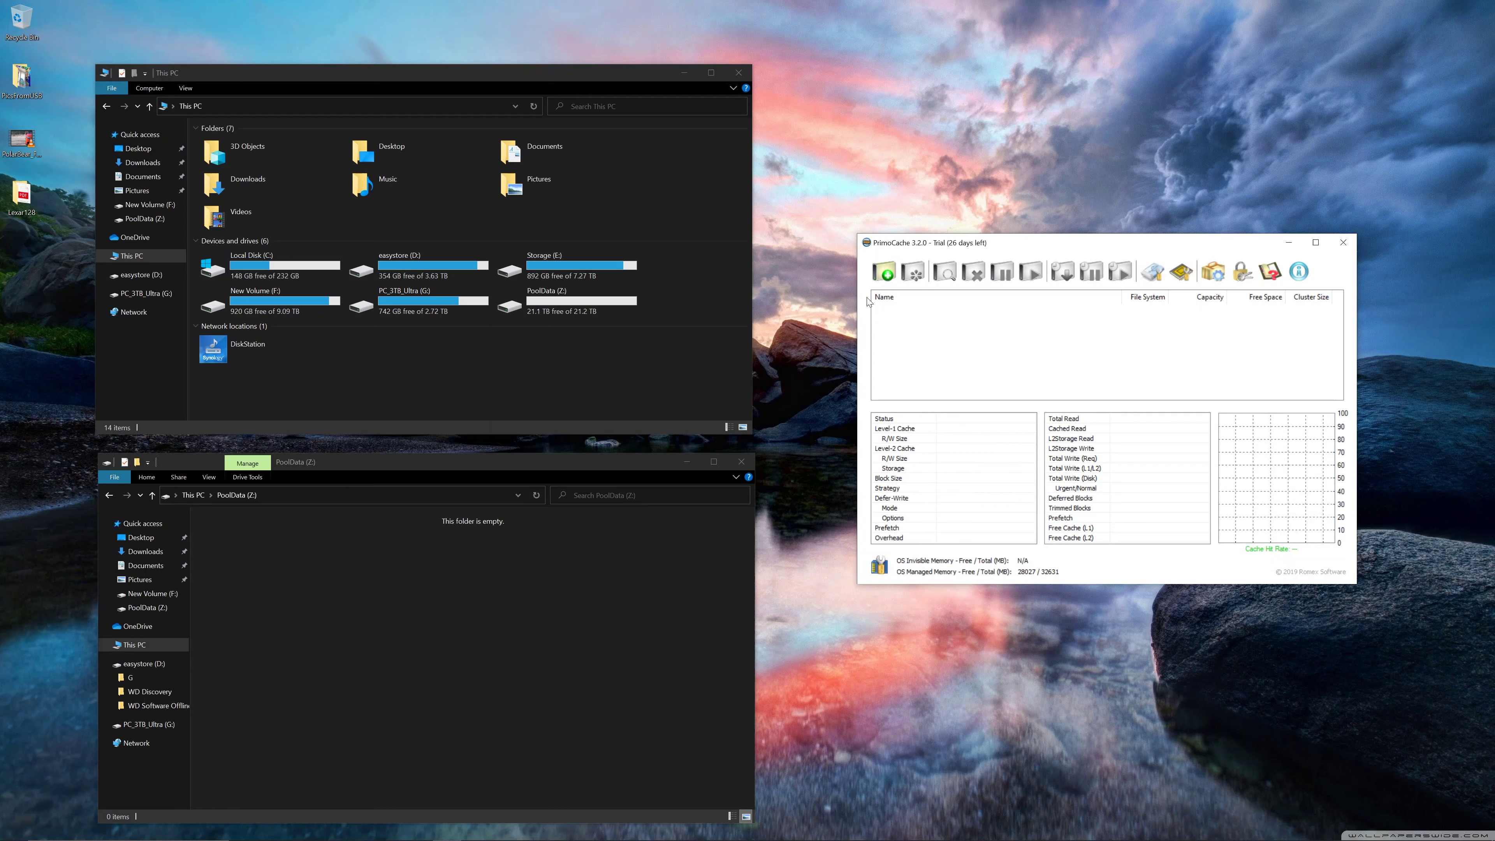
left_click(741, 73)
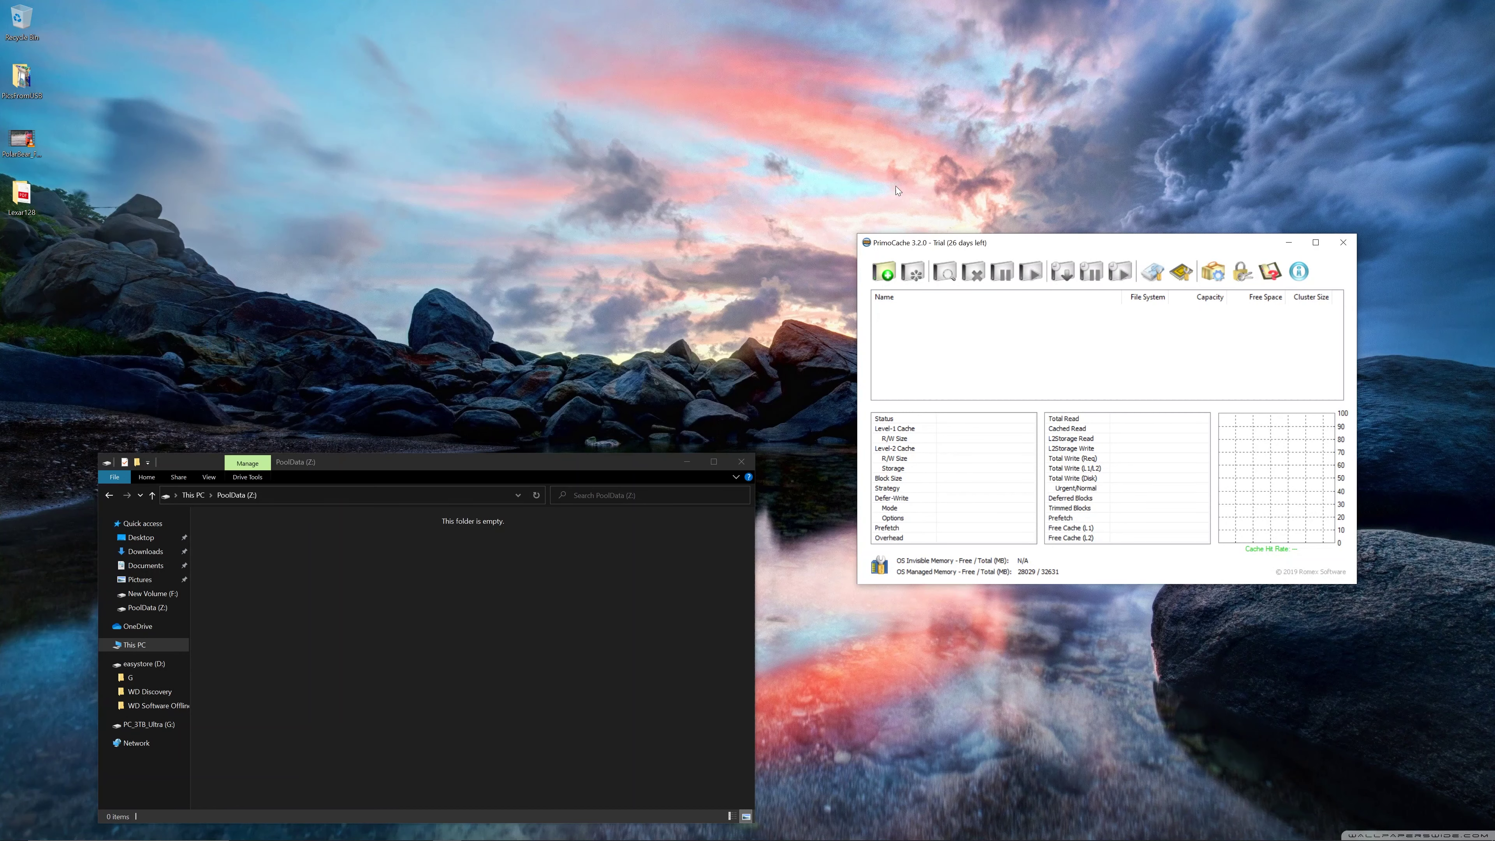
- Create a new cache task for PoolData (Z:) and advance to its parameters page
left_click(883, 271)
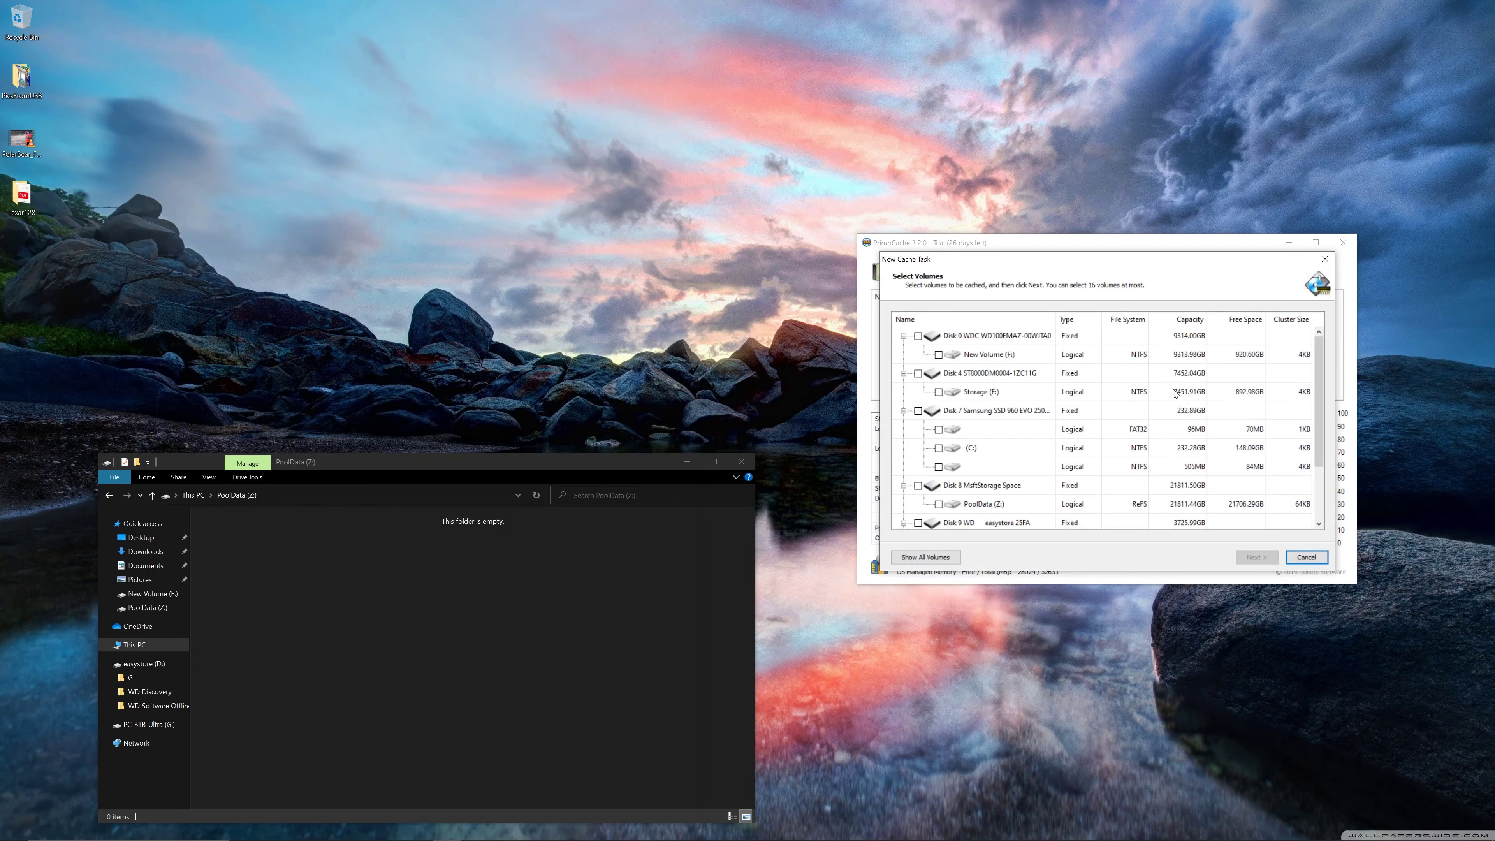
left_click_drag(1321, 434, 1327, 486)
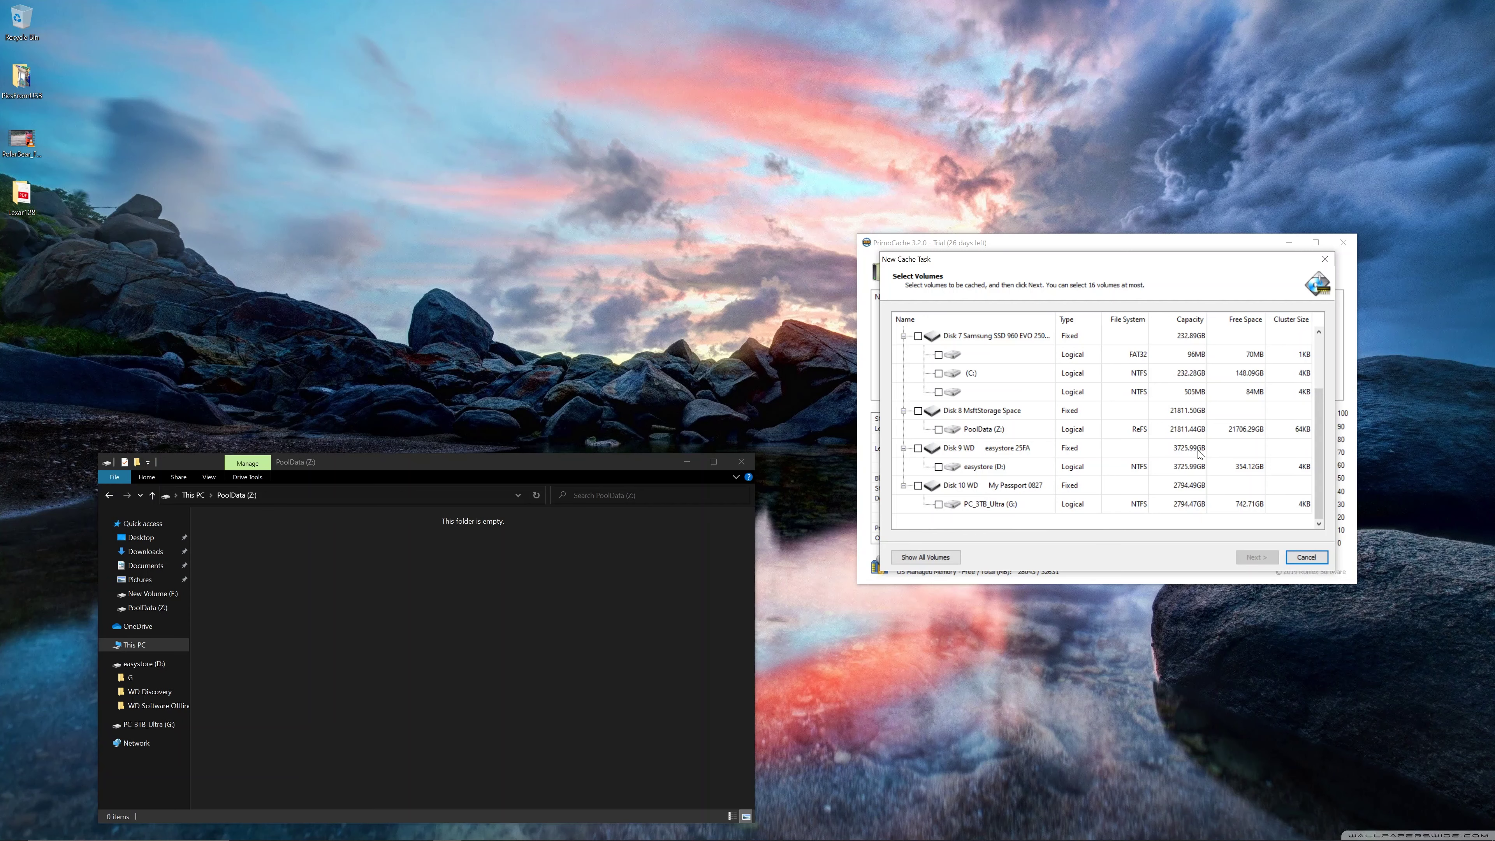
left_click(938, 429)
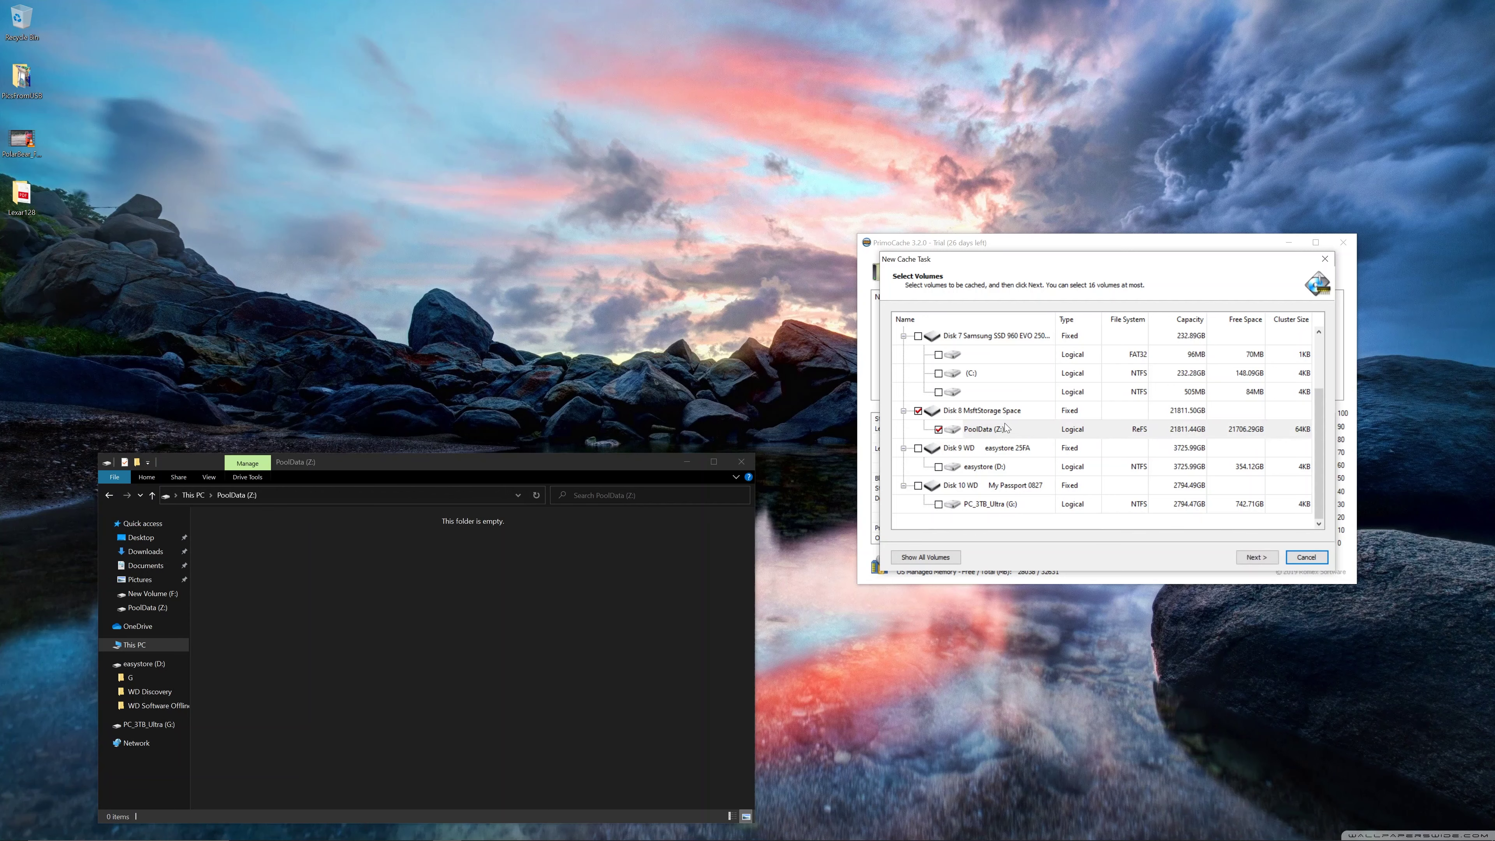
left_click(1248, 557)
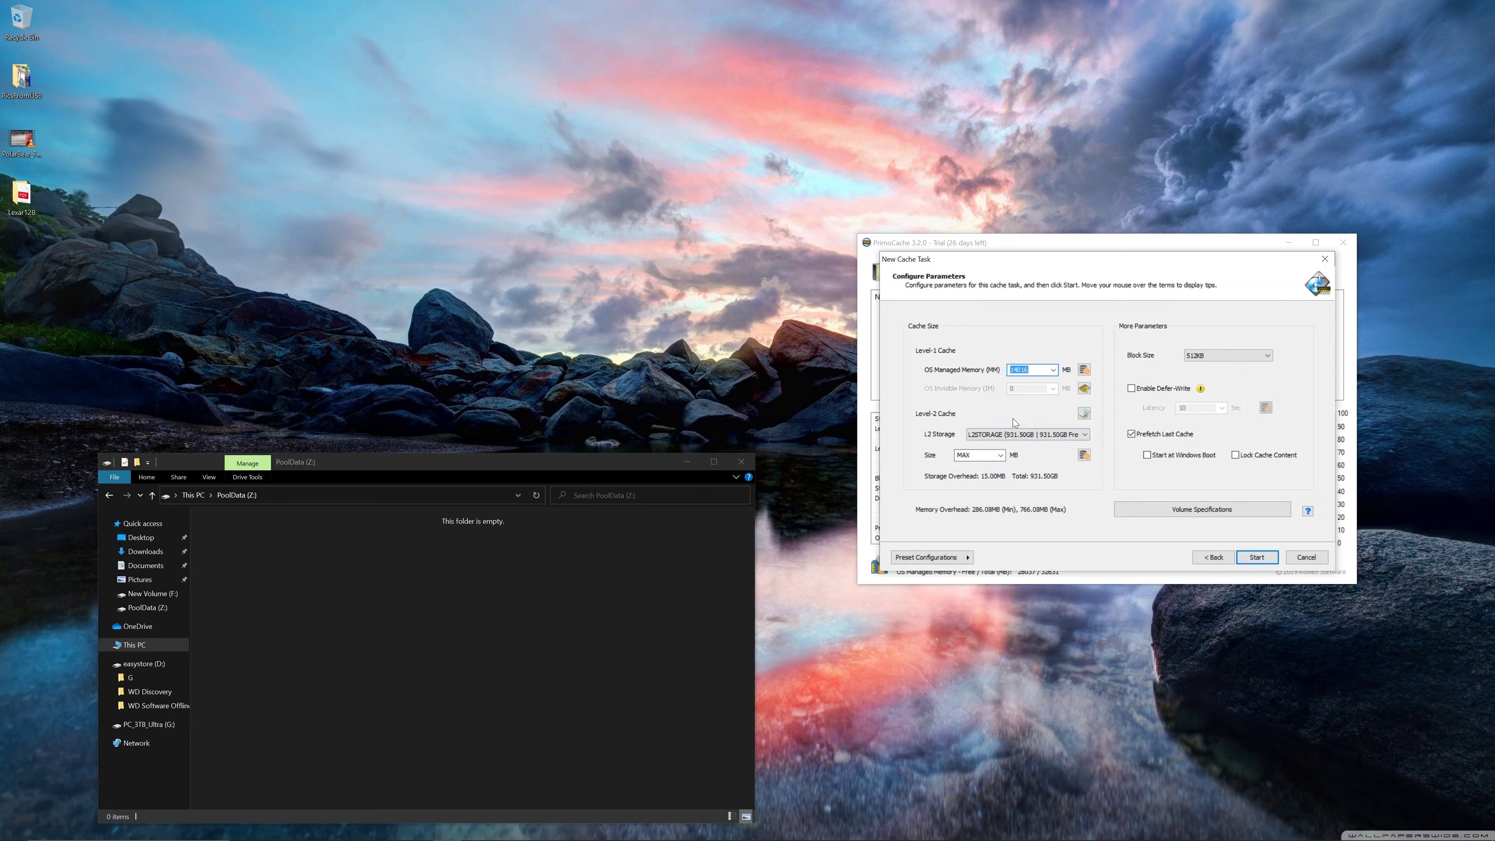
- Apply the Accelerate Read & Write preset and set the level-1 RAM cache to 24576 MB
left_click(936, 558)
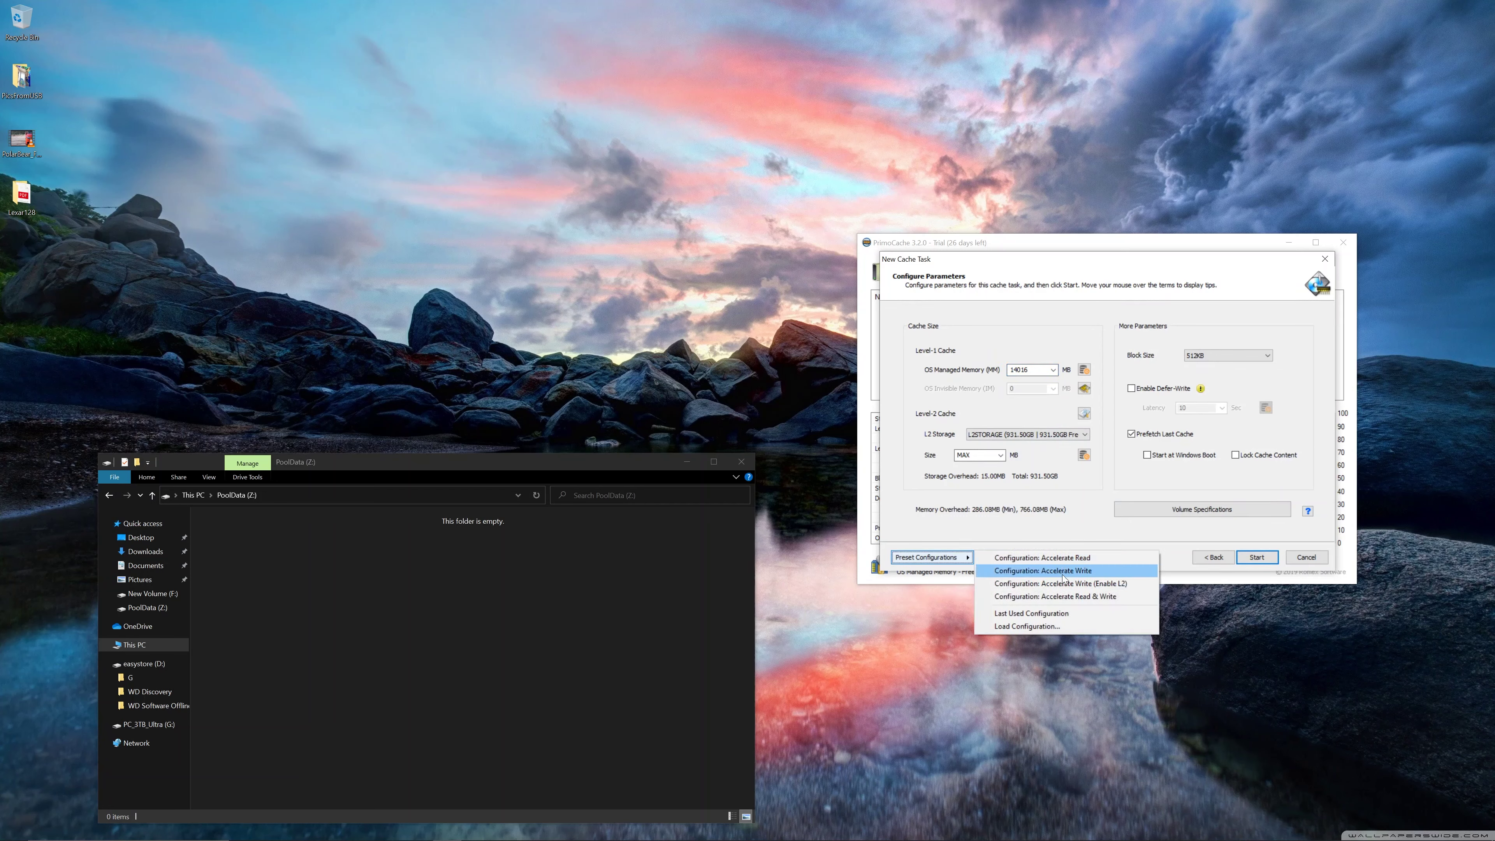
left_click(1095, 596)
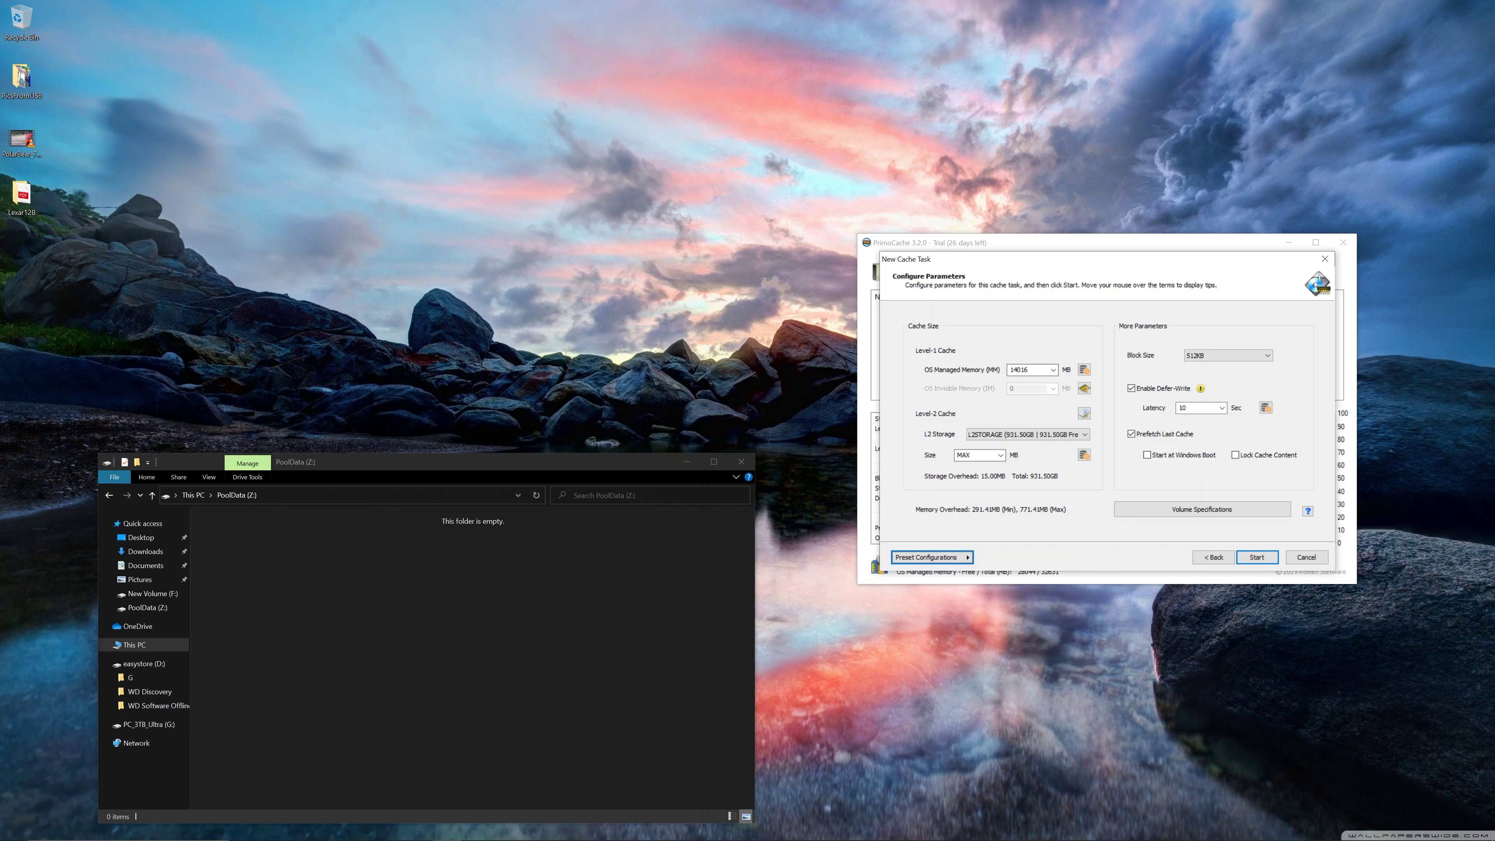
left_click(1052, 370)
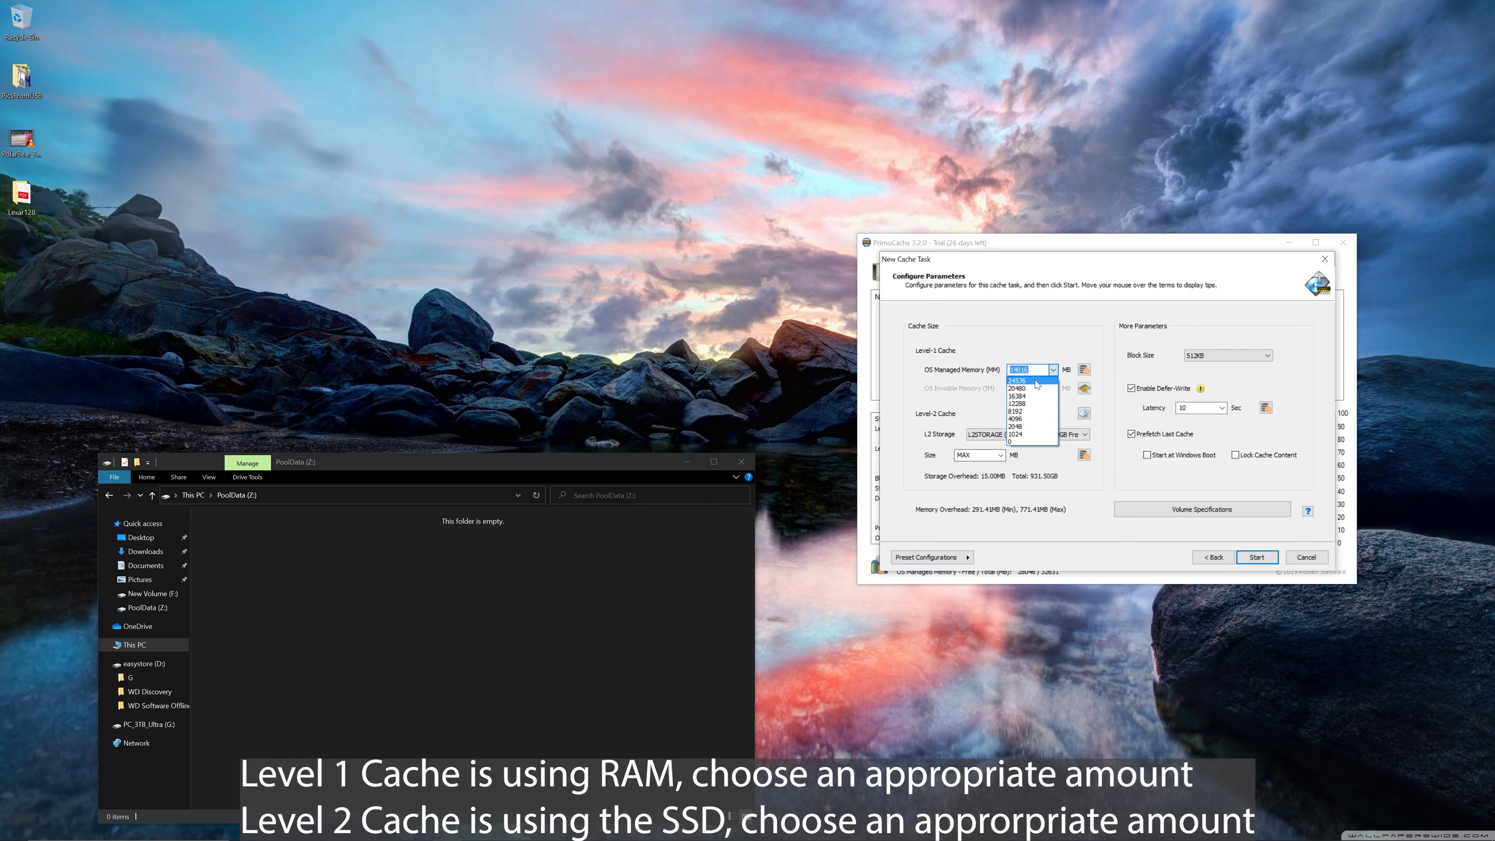
left_click(1038, 382)
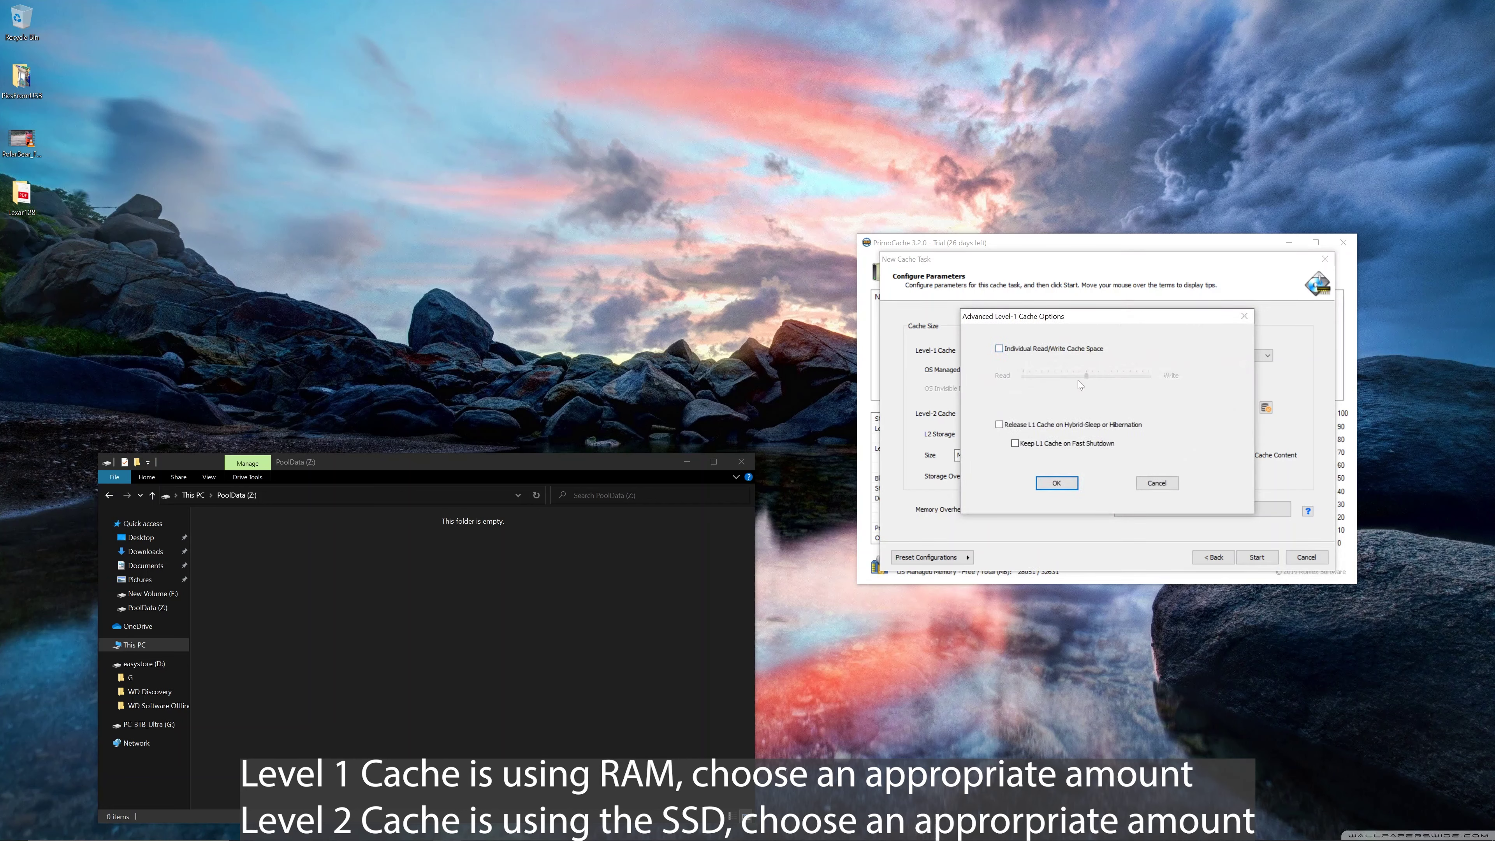
- Accept the level-1 options and set the level-2 cache to 50% read, 50% write
left_click(1051, 483)
left_click(1084, 455)
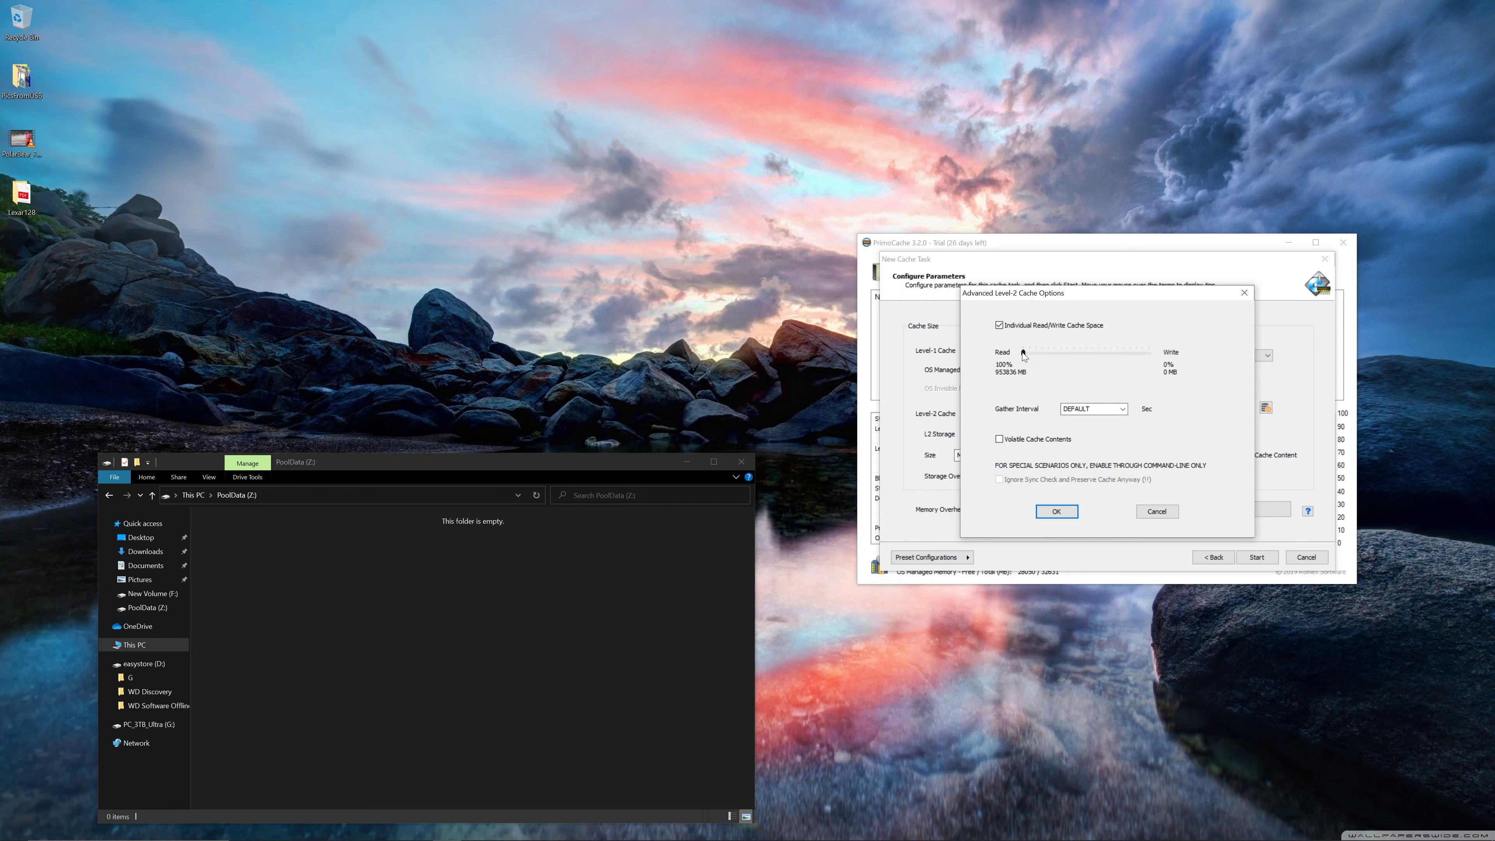
left_click_drag(1090, 355, 1087, 354)
left_click(1059, 511)
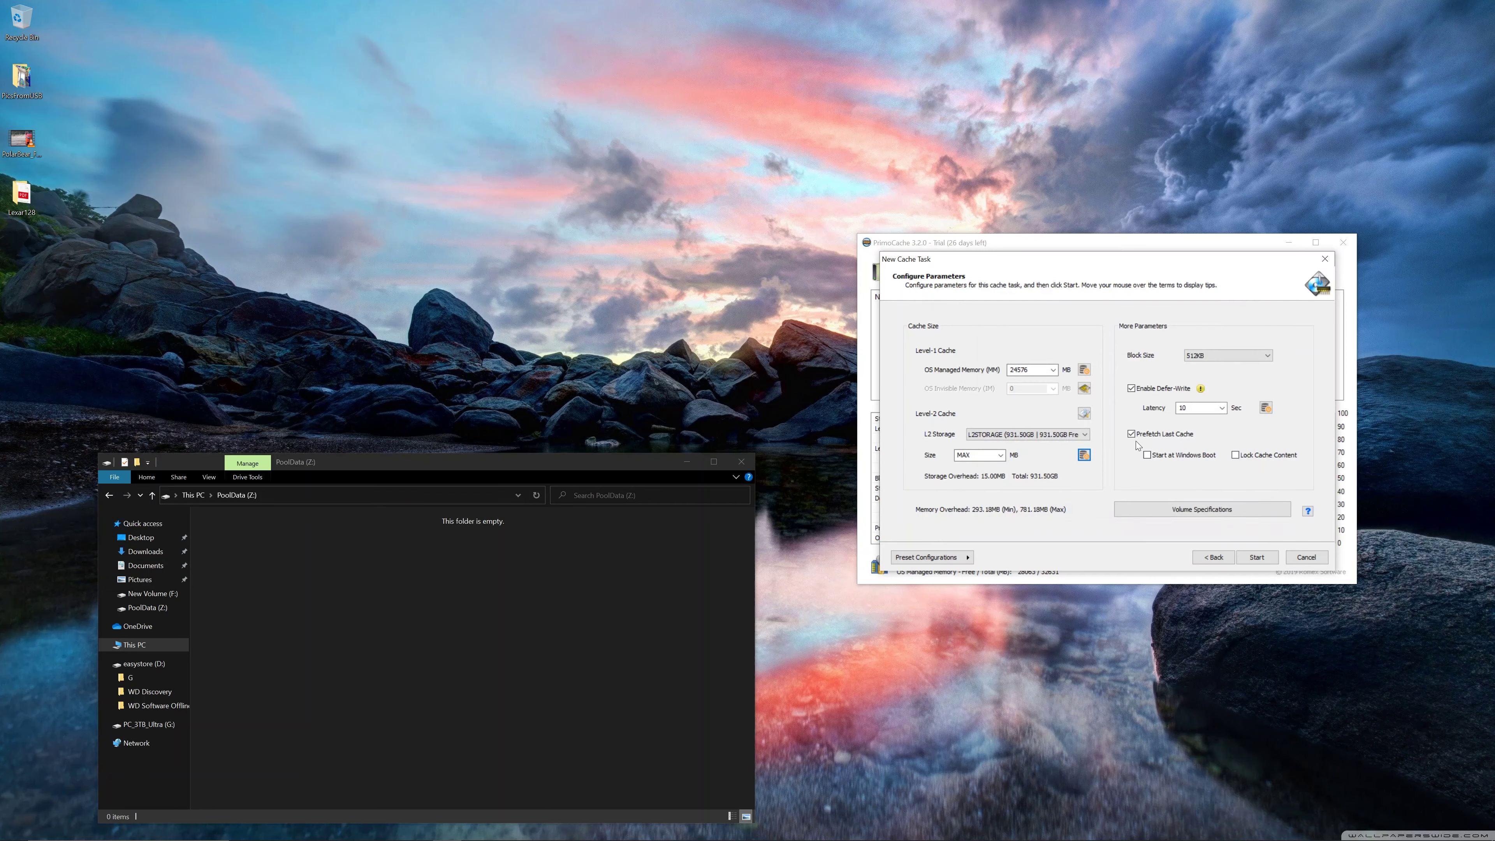
- Keep 512KB block size and 10-second defer-write latency, re-enable Defer-Write, and start the cache task
left_click(1199, 357)
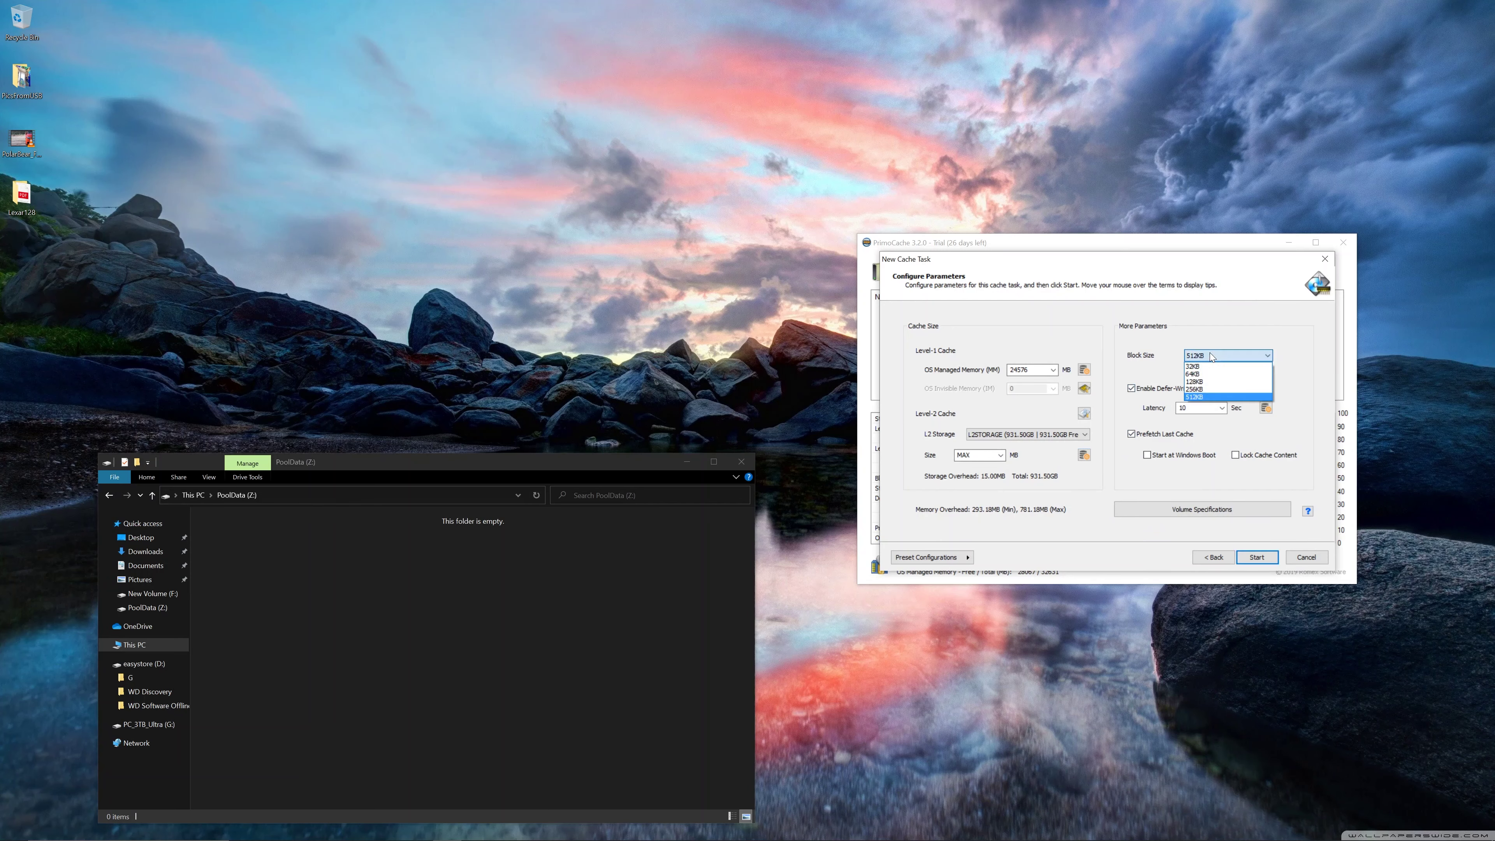
left_click(1211, 357)
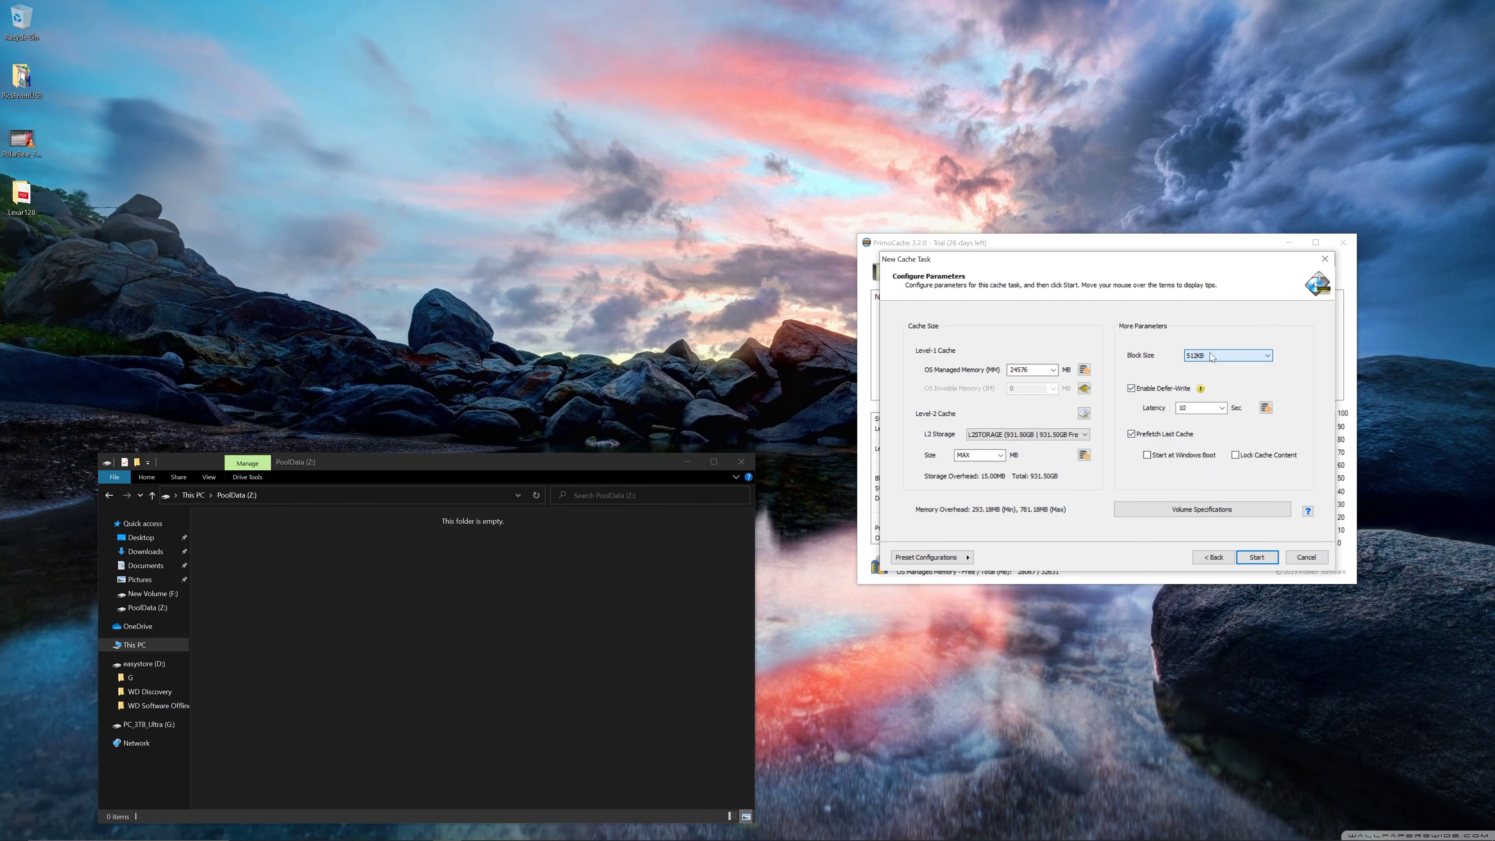
left_click(1222, 408)
left_click(1283, 430)
left_click(1130, 389)
left_click(1132, 388)
left_click(1256, 557)
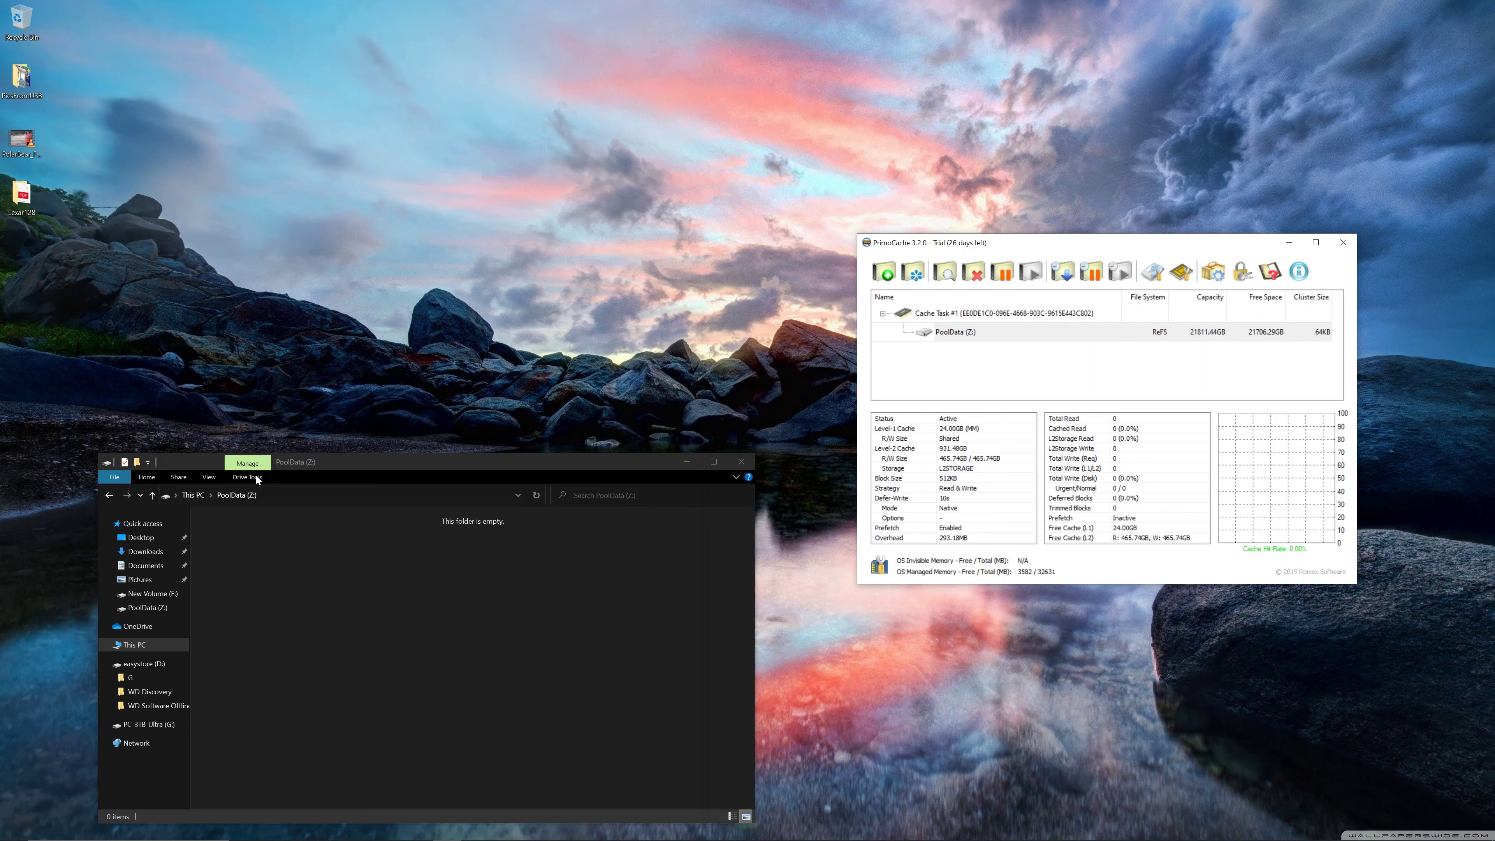
left_click(156, 276)
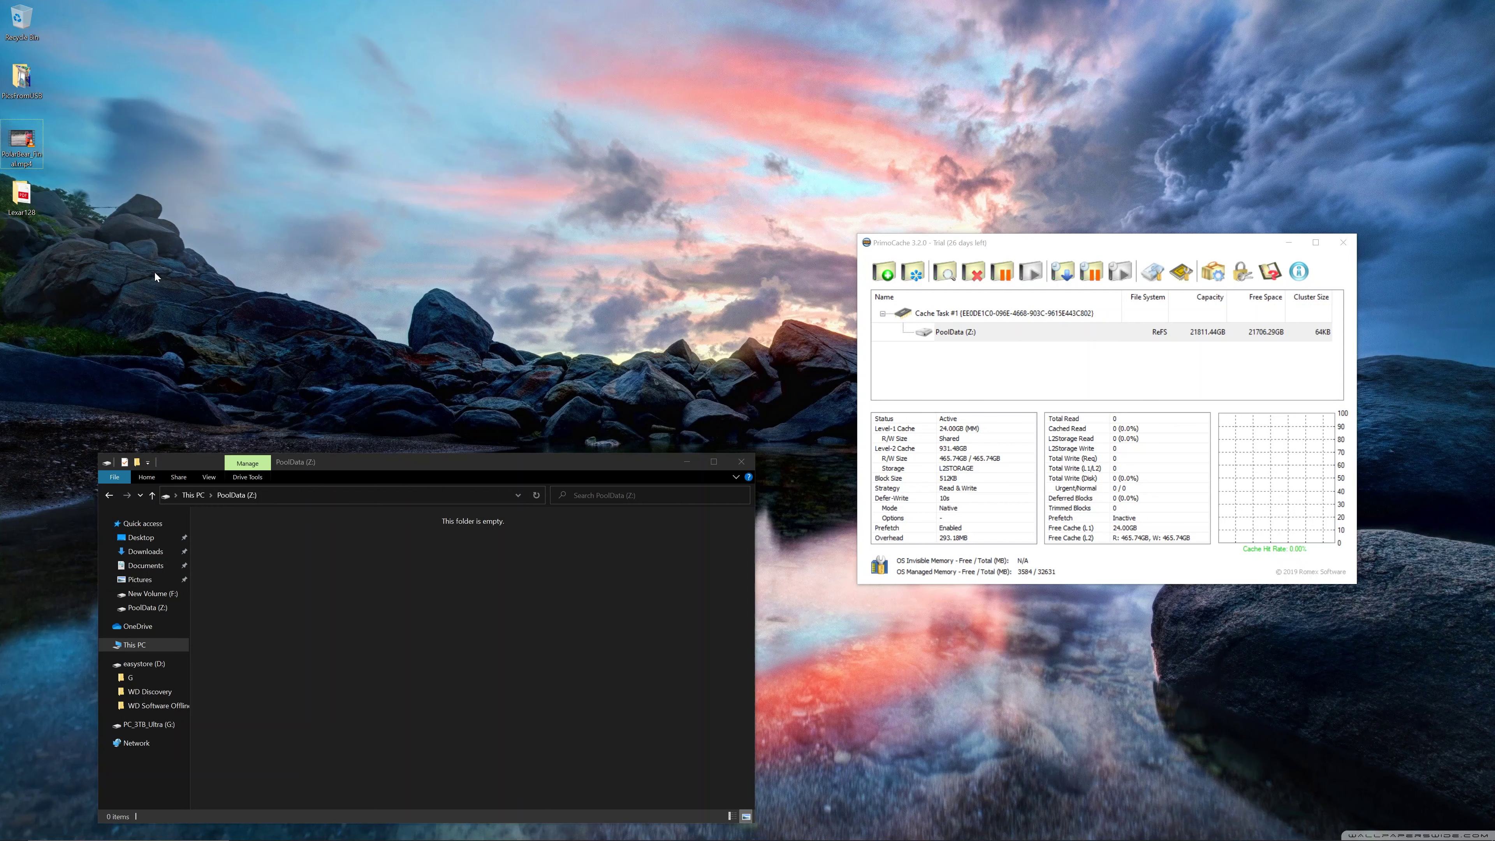
left_click_drag(97, 254, 9, 125)
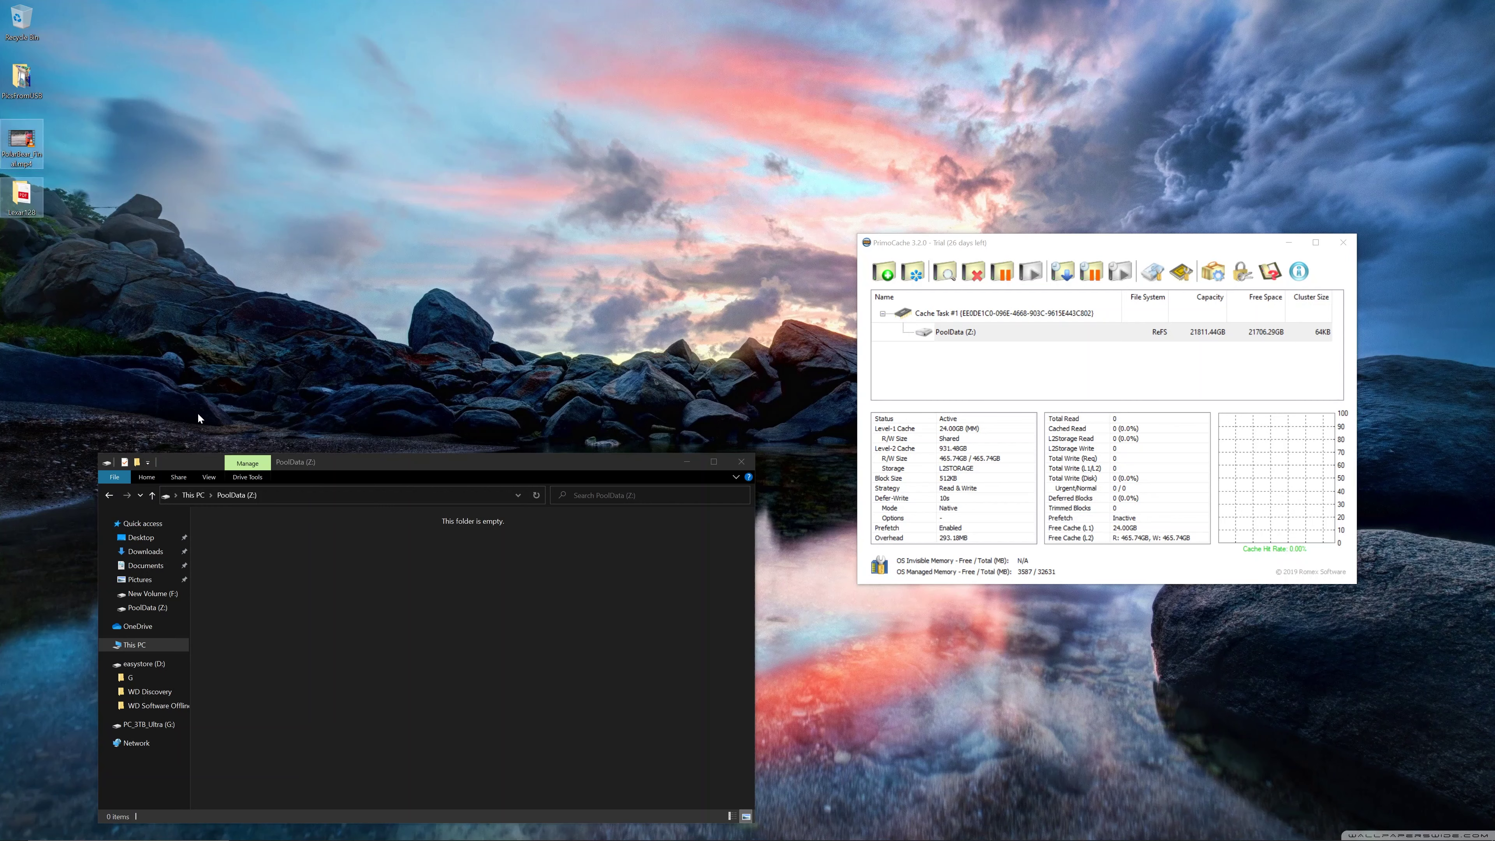
right_click(32, 207)
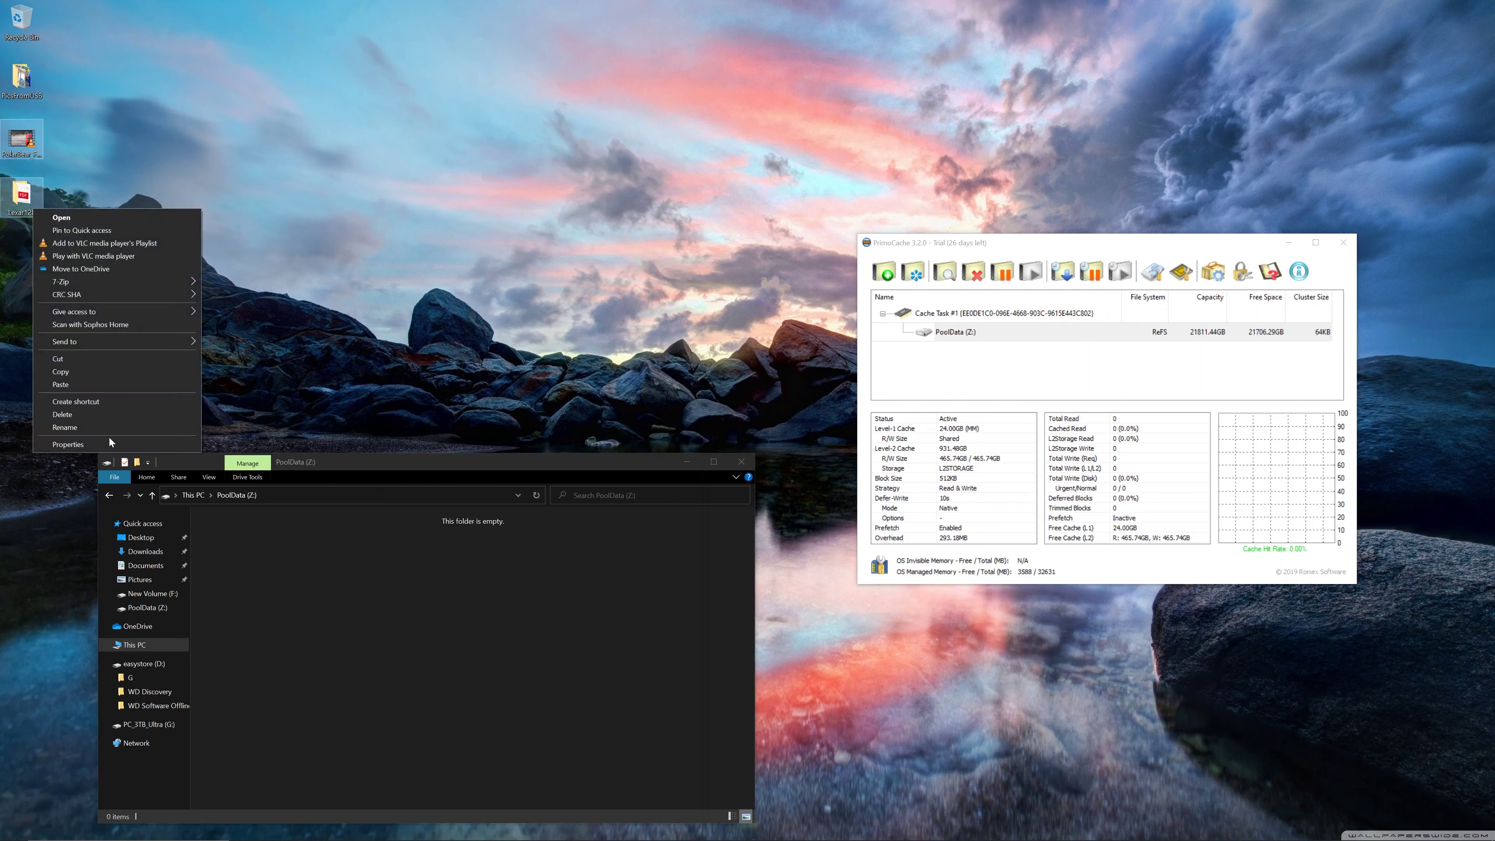
left_click(111, 446)
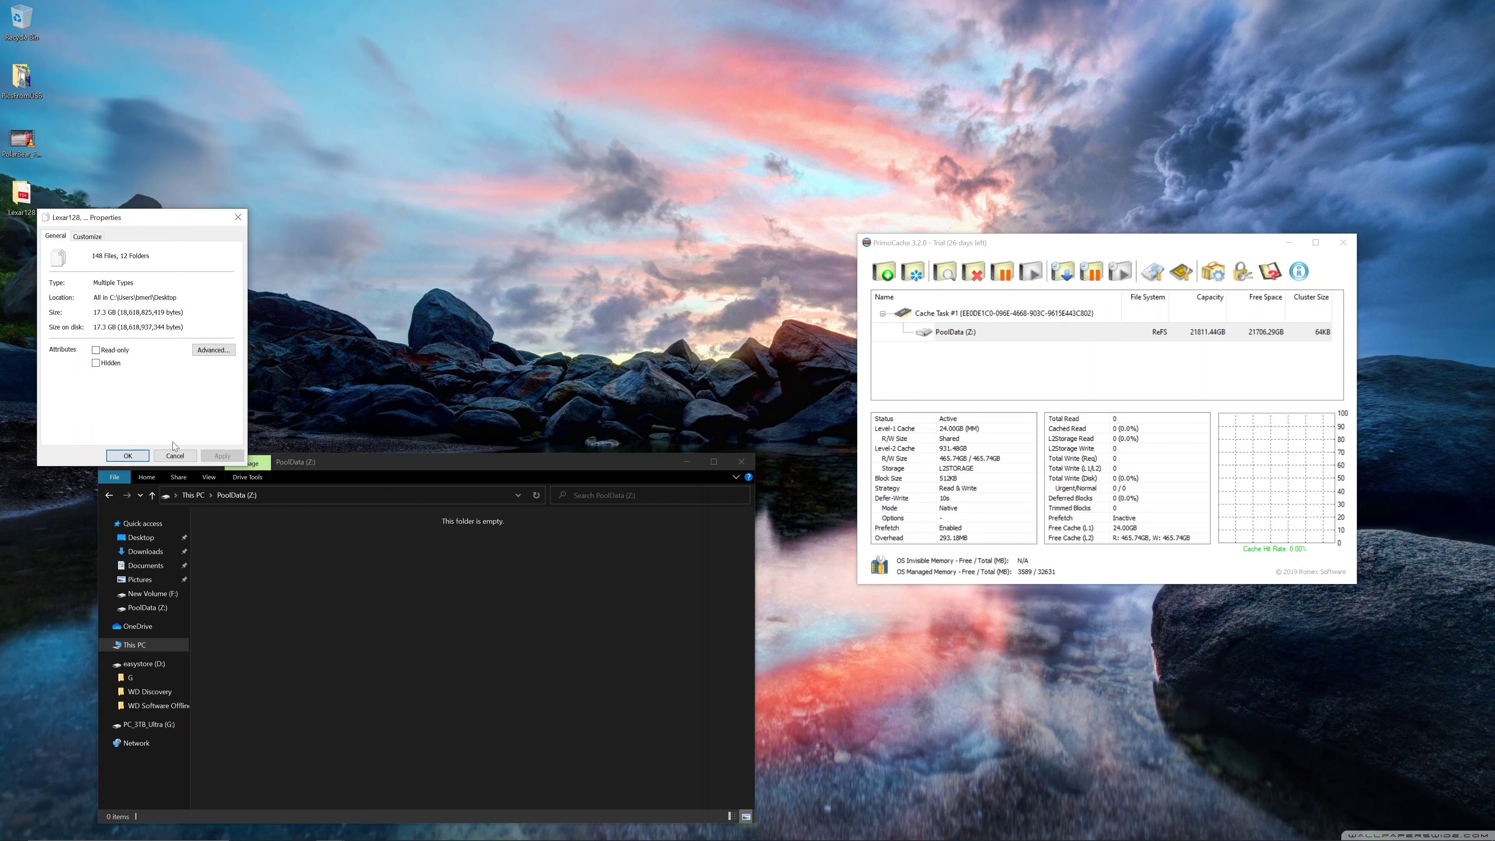
left_click(174, 456)
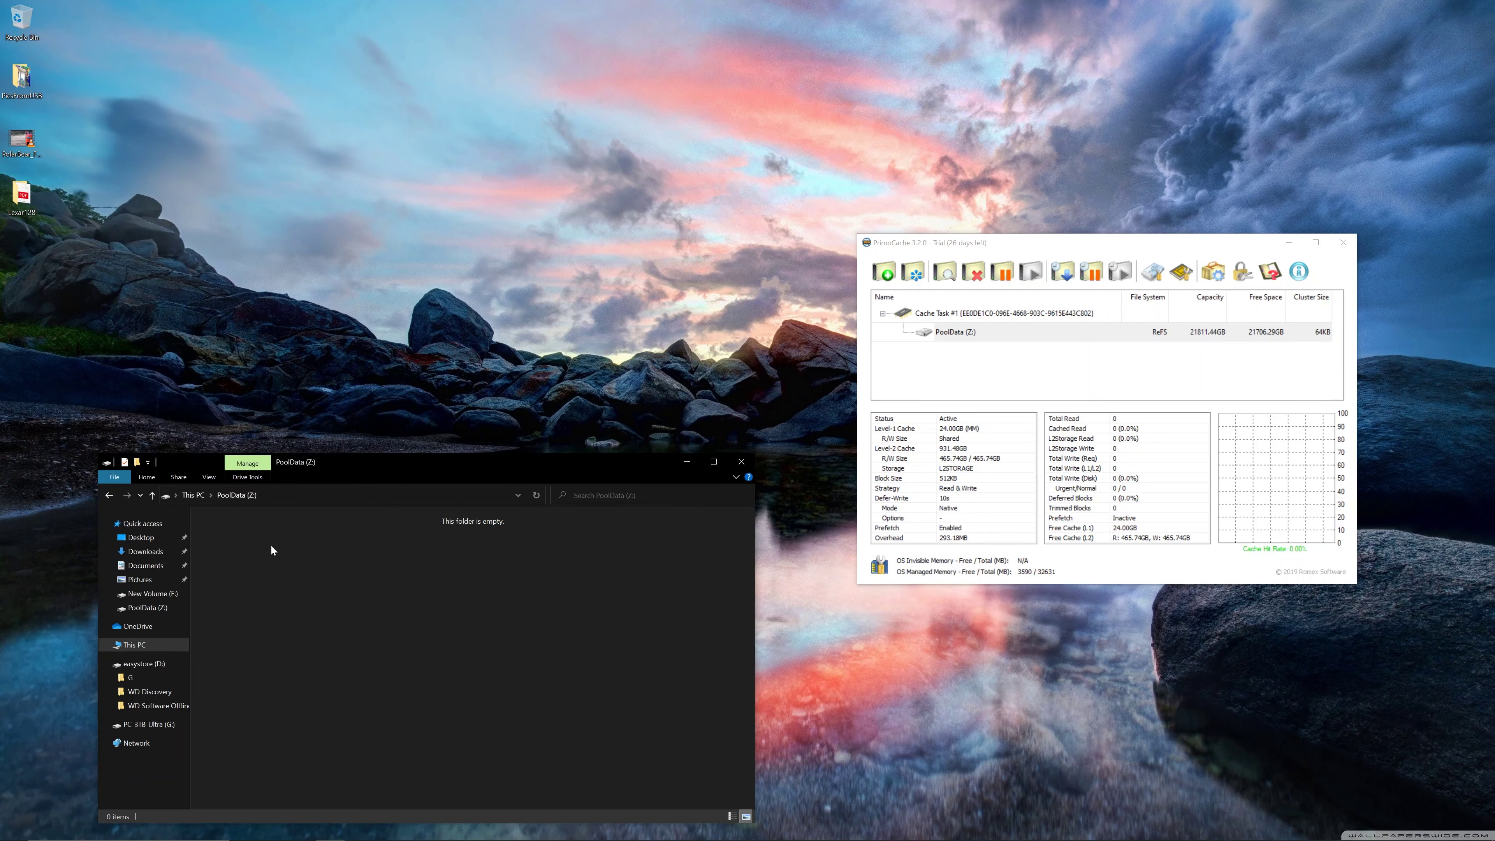
- Paste PolarBear_Final.mp4 and Lexar128 into PoolData (Z:) and move the copy progress window aside
key("ctrl+v")
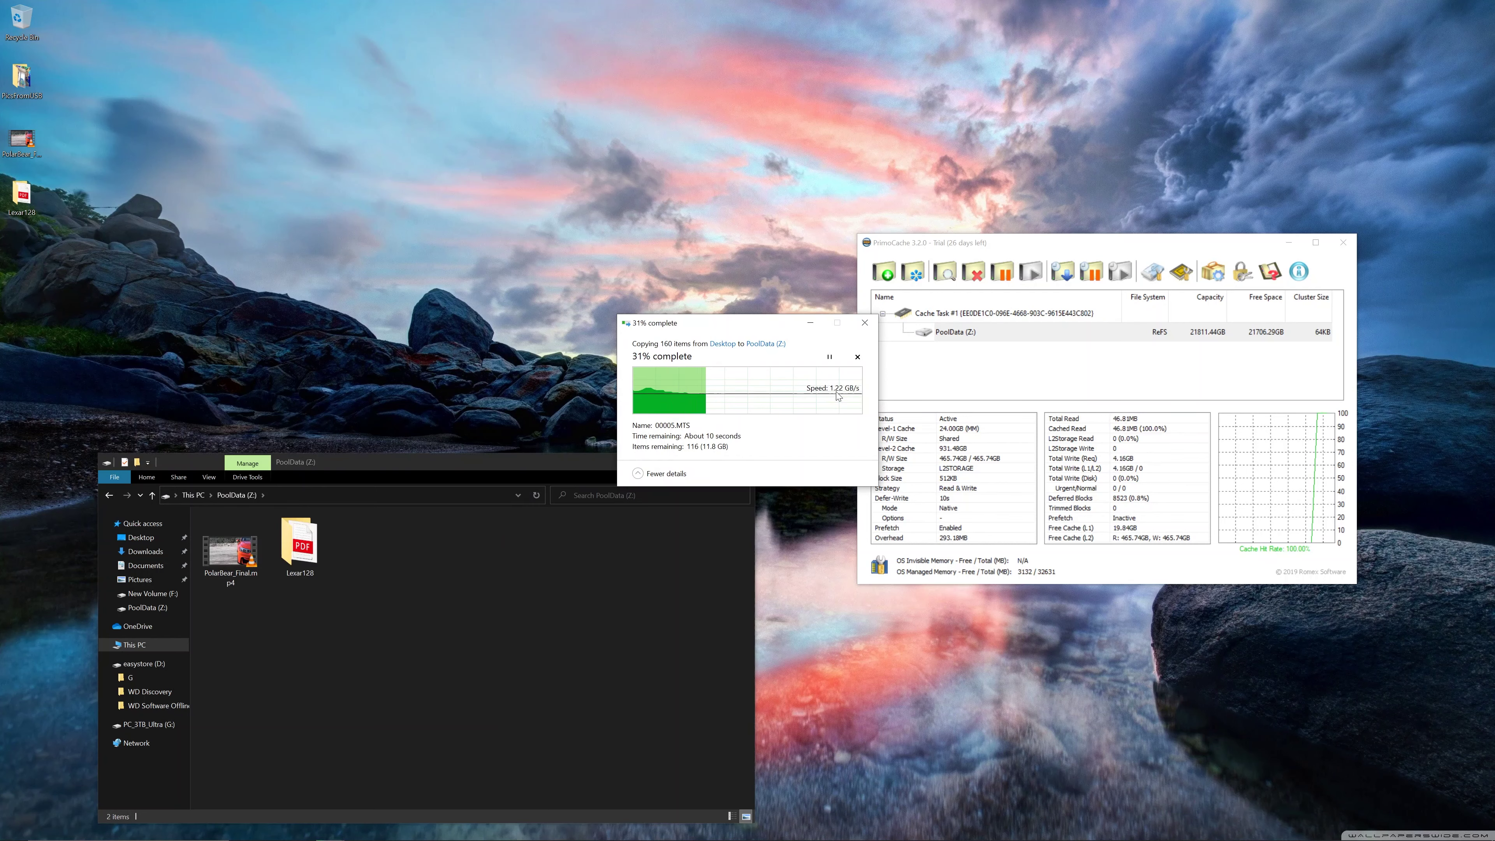
left_click_drag(749, 325, 630, 270)
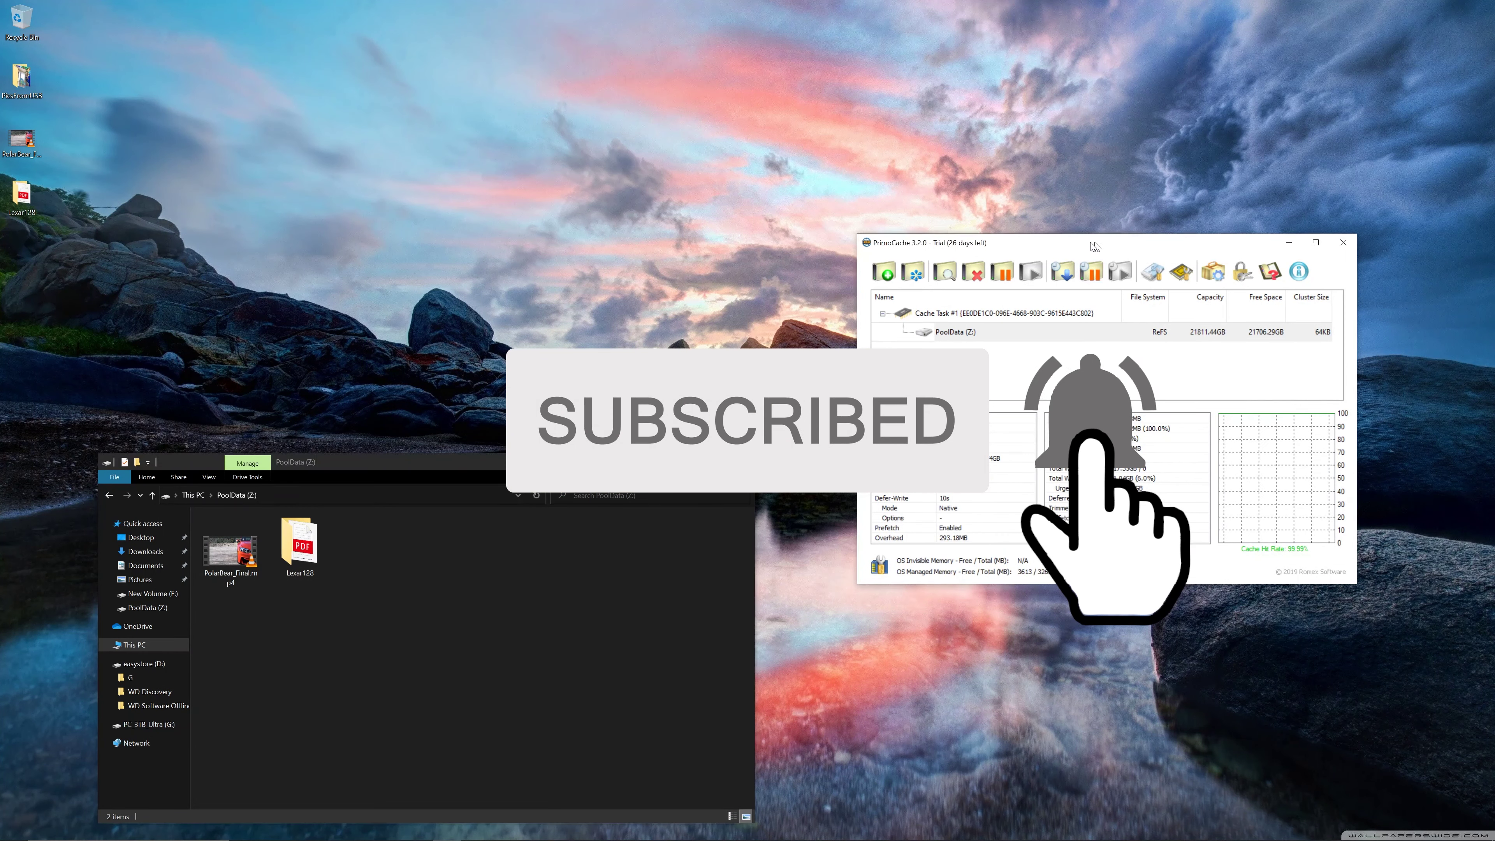
- Show Properties for both copied items in PoolData (Z:): 148 files, 12 folders, 17.3 GB
left_click_drag(1098, 247, 1039, 236)
left_click_drag(374, 597, 204, 512)
right_click(234, 554)
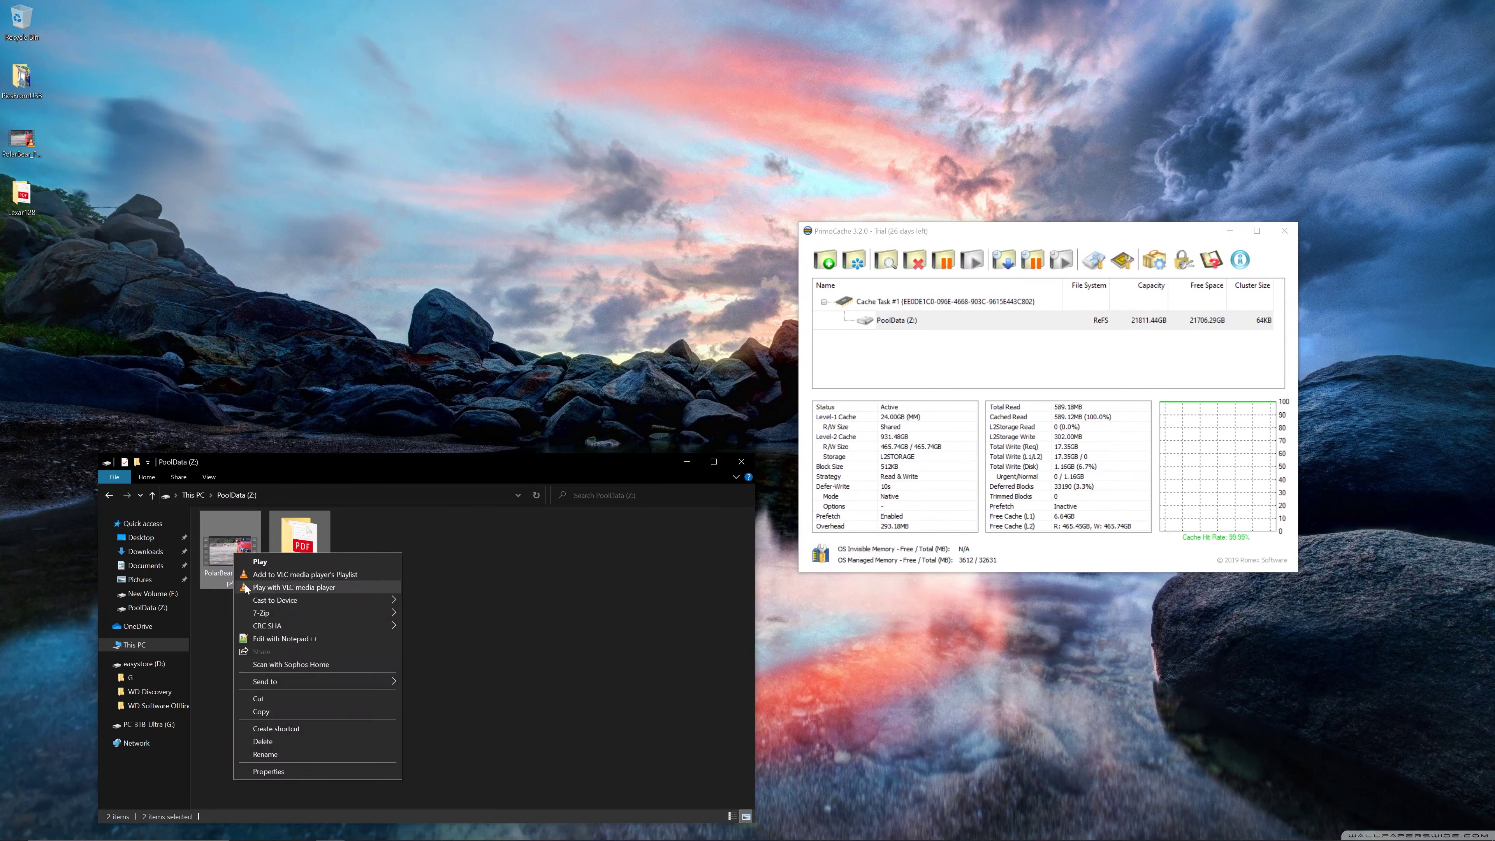
left_click(310, 771)
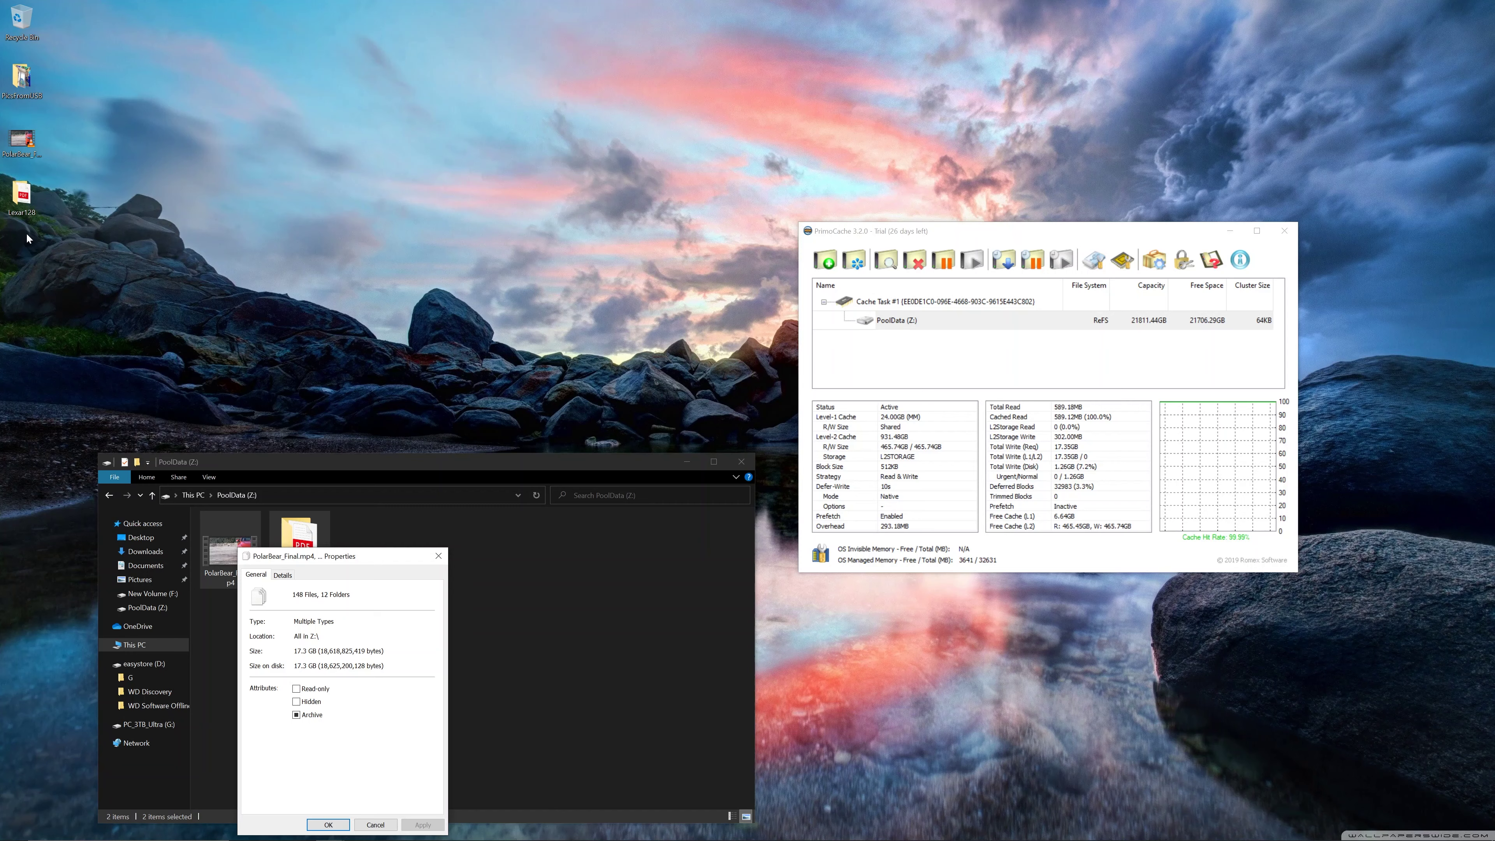
- Show Properties for the desktop originals to compare, and check PrimoCache's Deferred Blocks count
left_click_drag(62, 241, 14, 134)
right_click(12, 133)
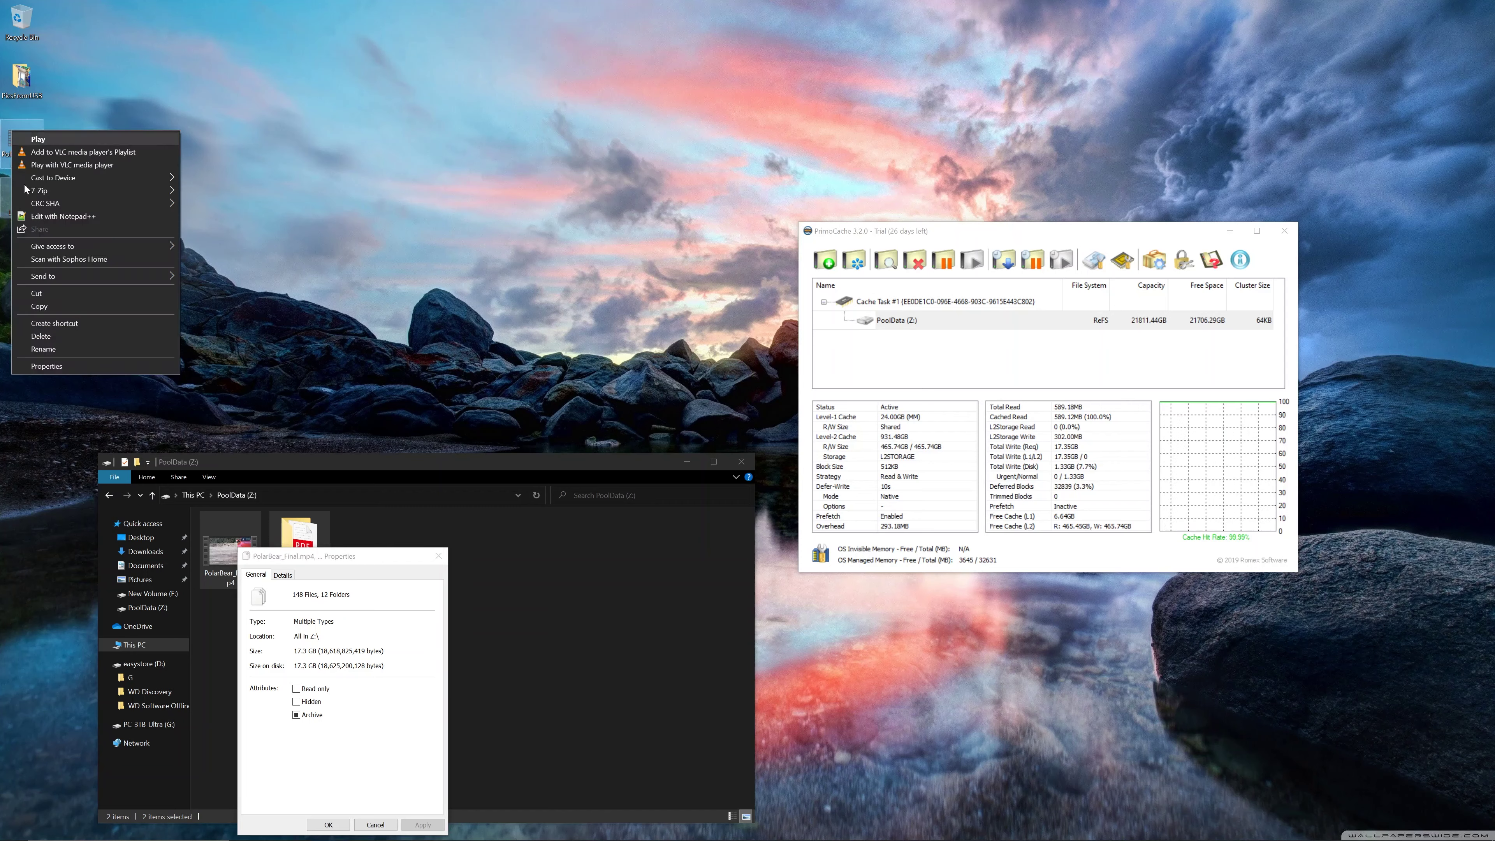
left_click(46, 366)
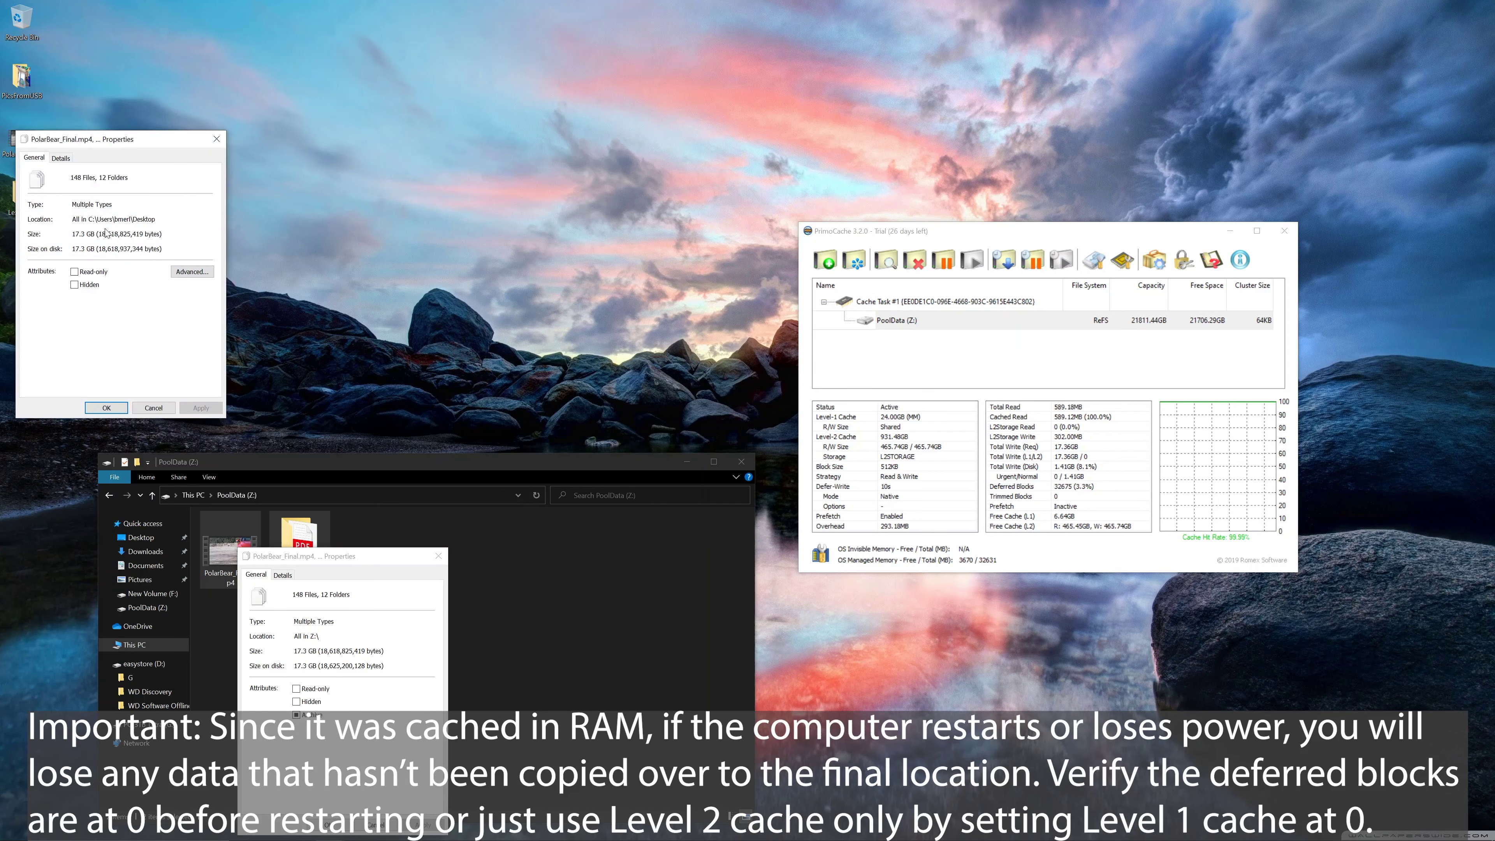
left_click(1083, 487)
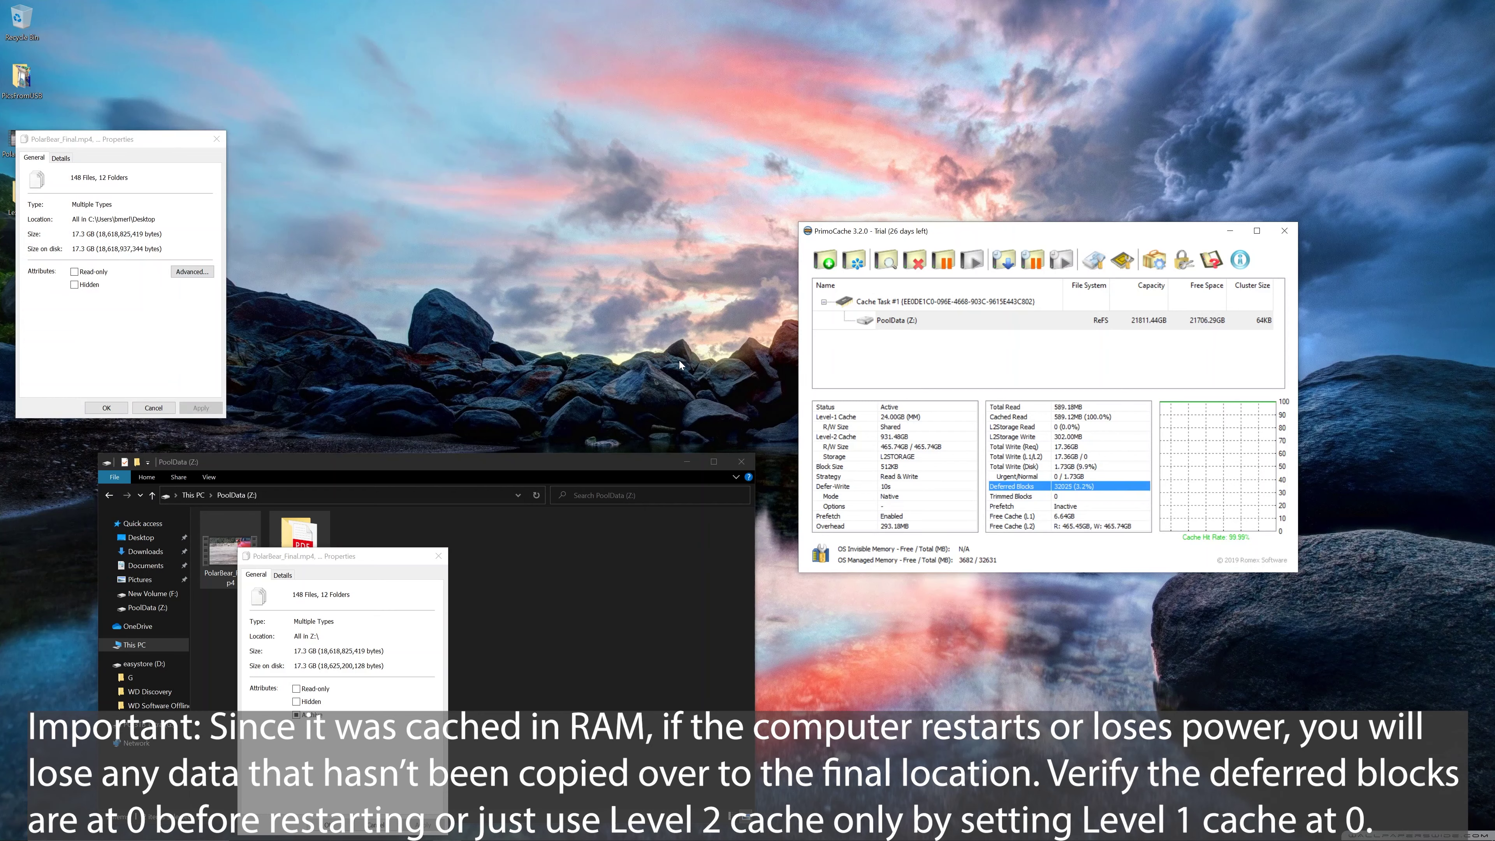
left_click(680, 362)
- Show Task Manager's Memory page at 28.2 GB of 31.9 GB and close the Z: Properties dialog
key("ctrl+shift+Escape")
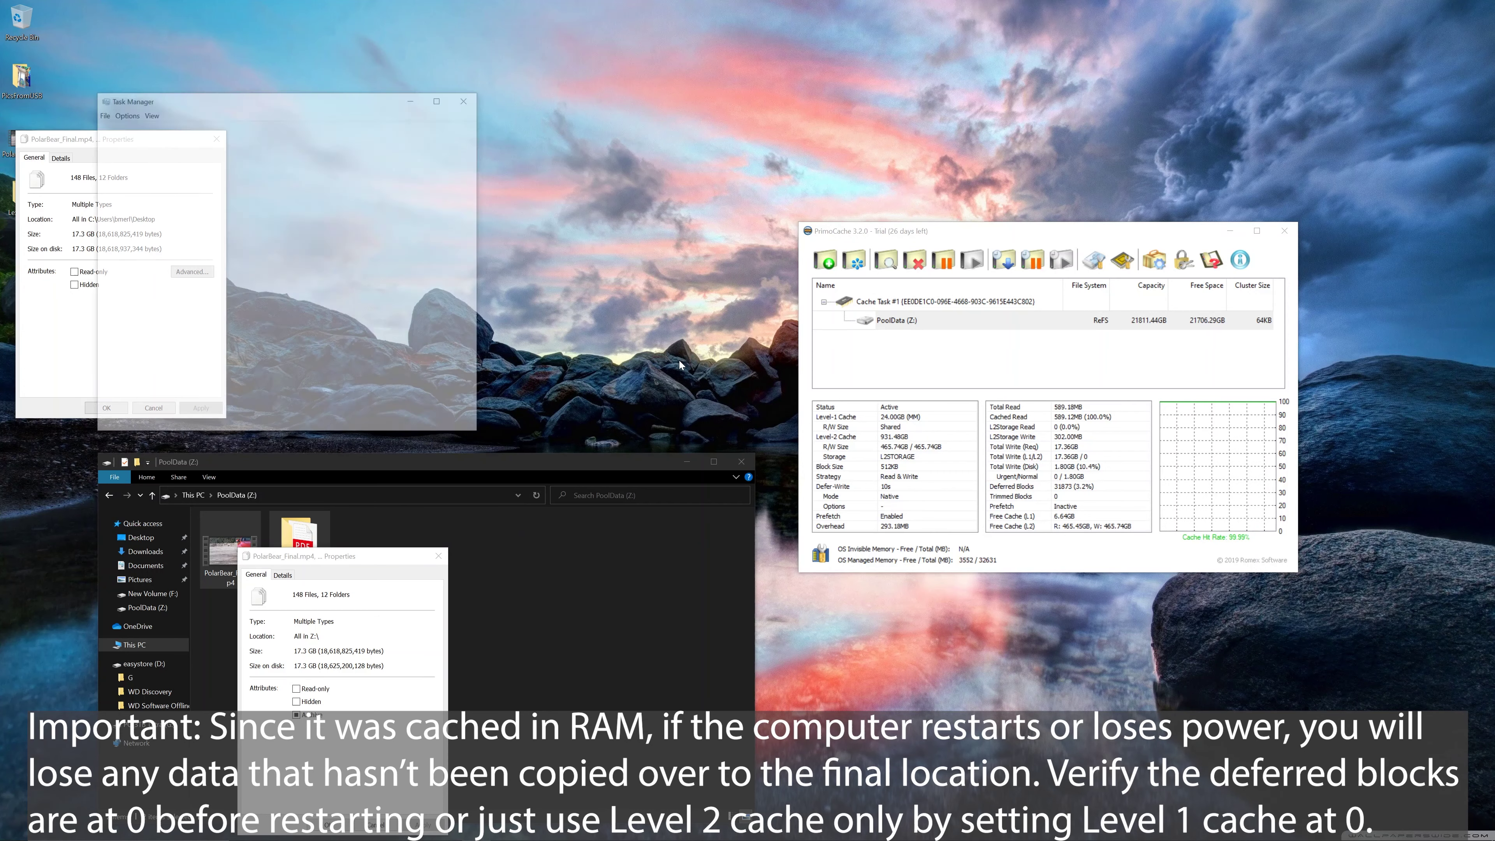
left_click_drag(388, 95, 549, 71)
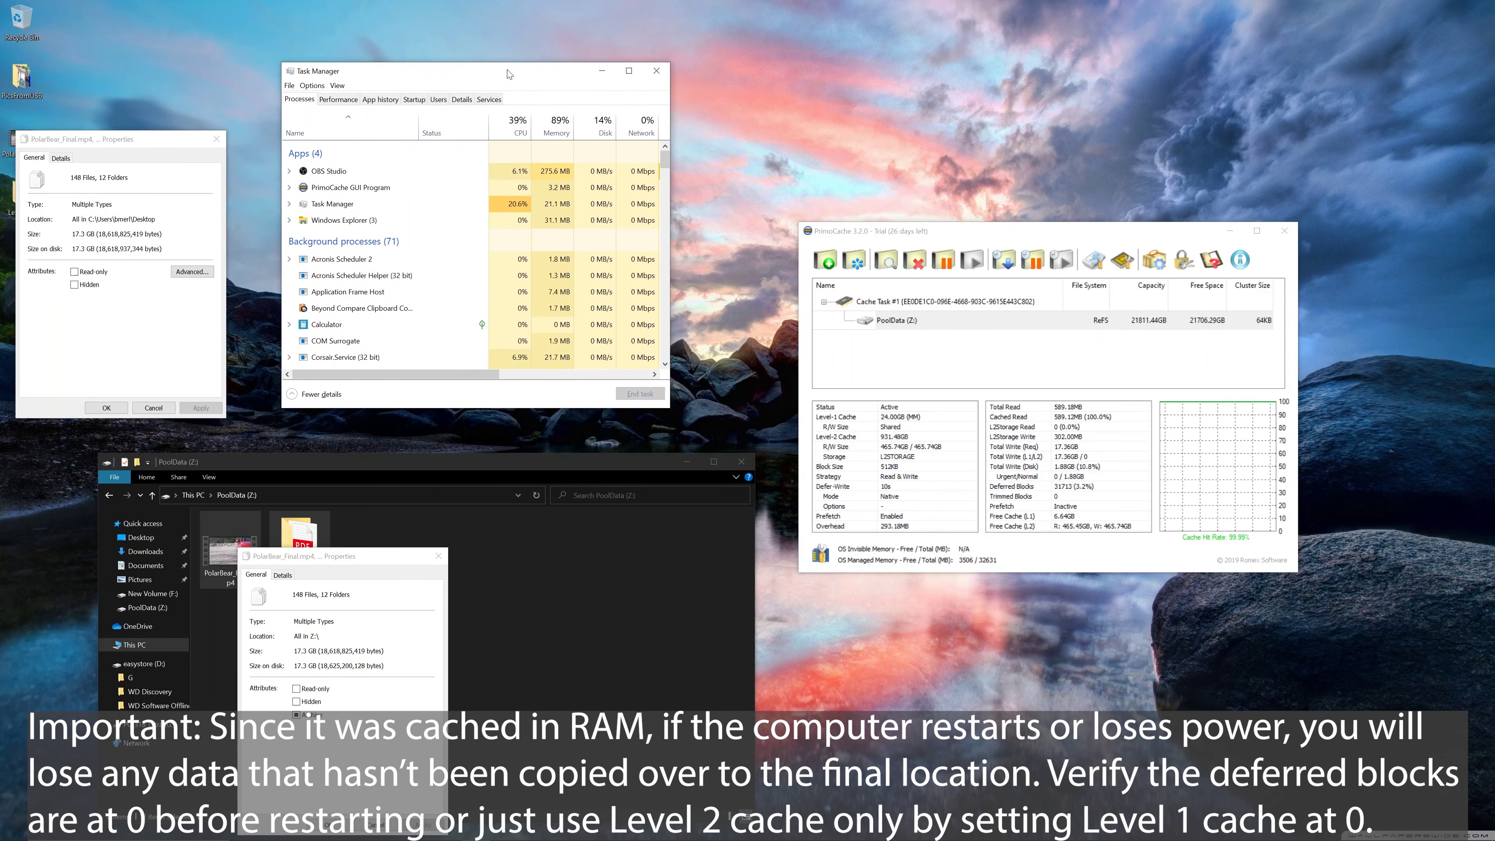
left_click(338, 99)
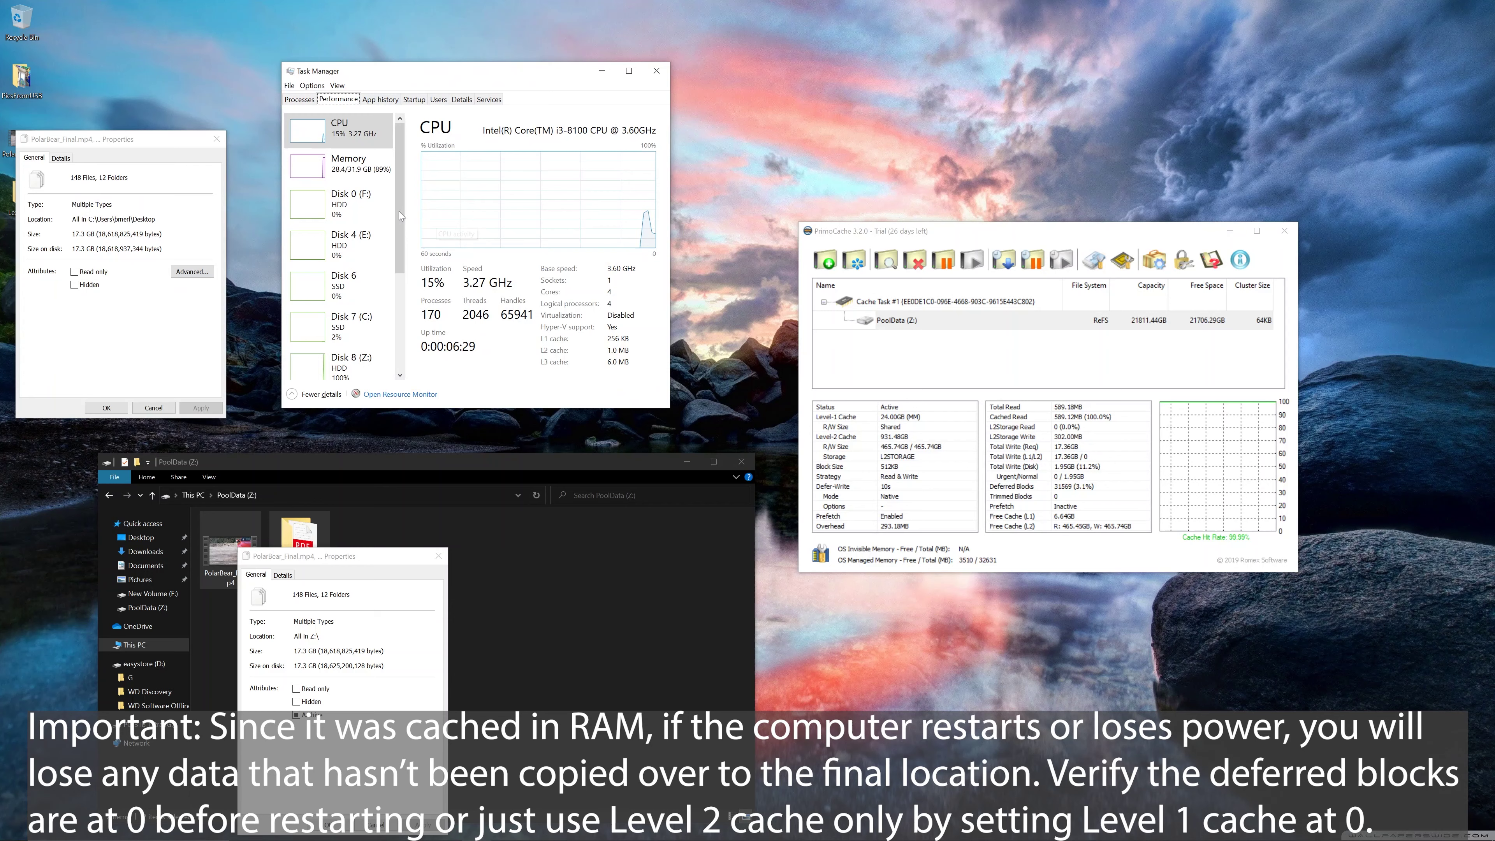
left_click(359, 174)
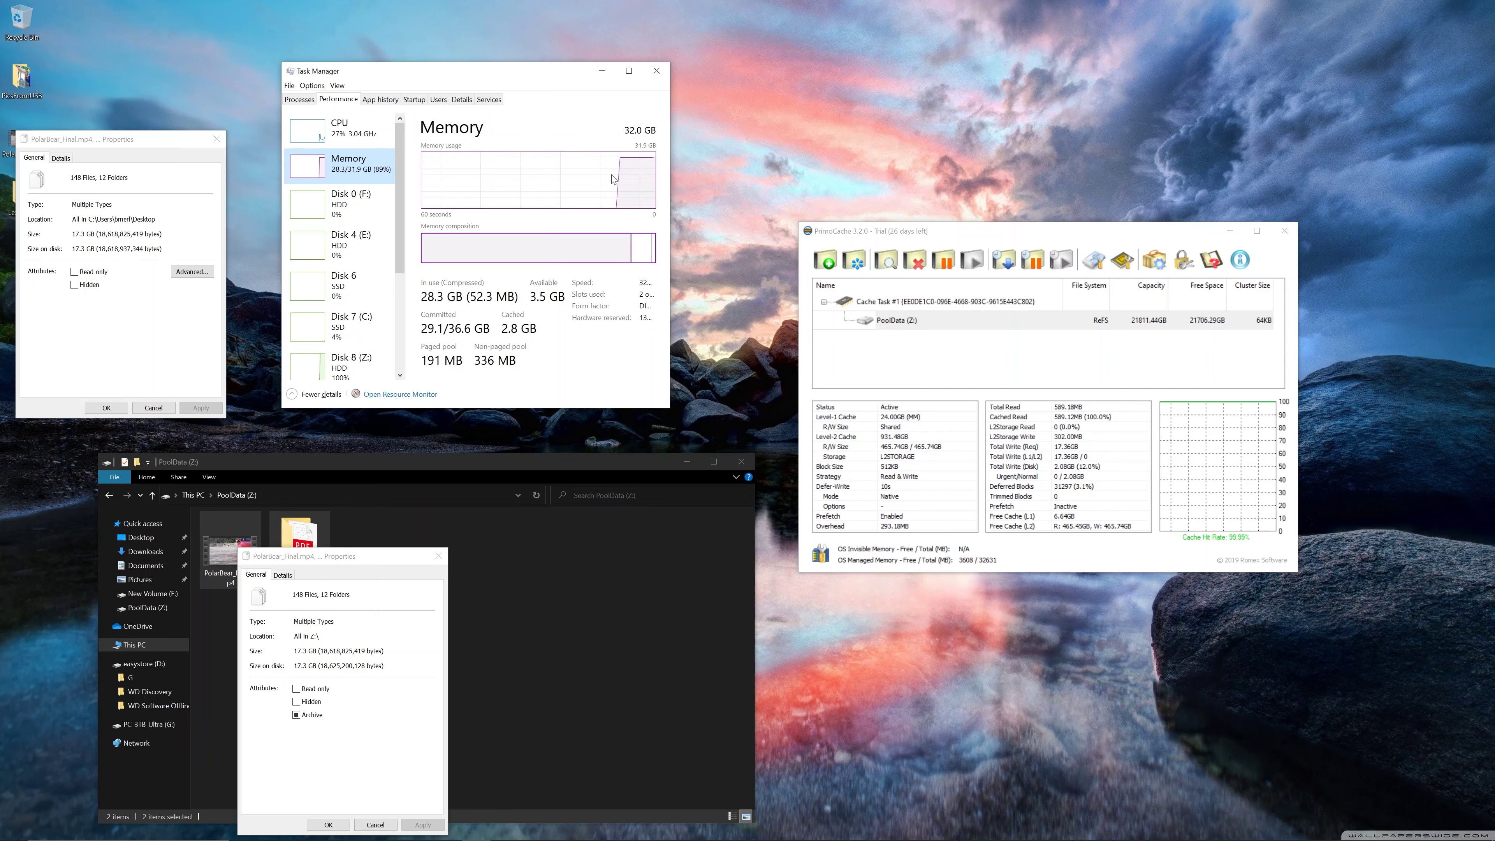
left_click(438, 556)
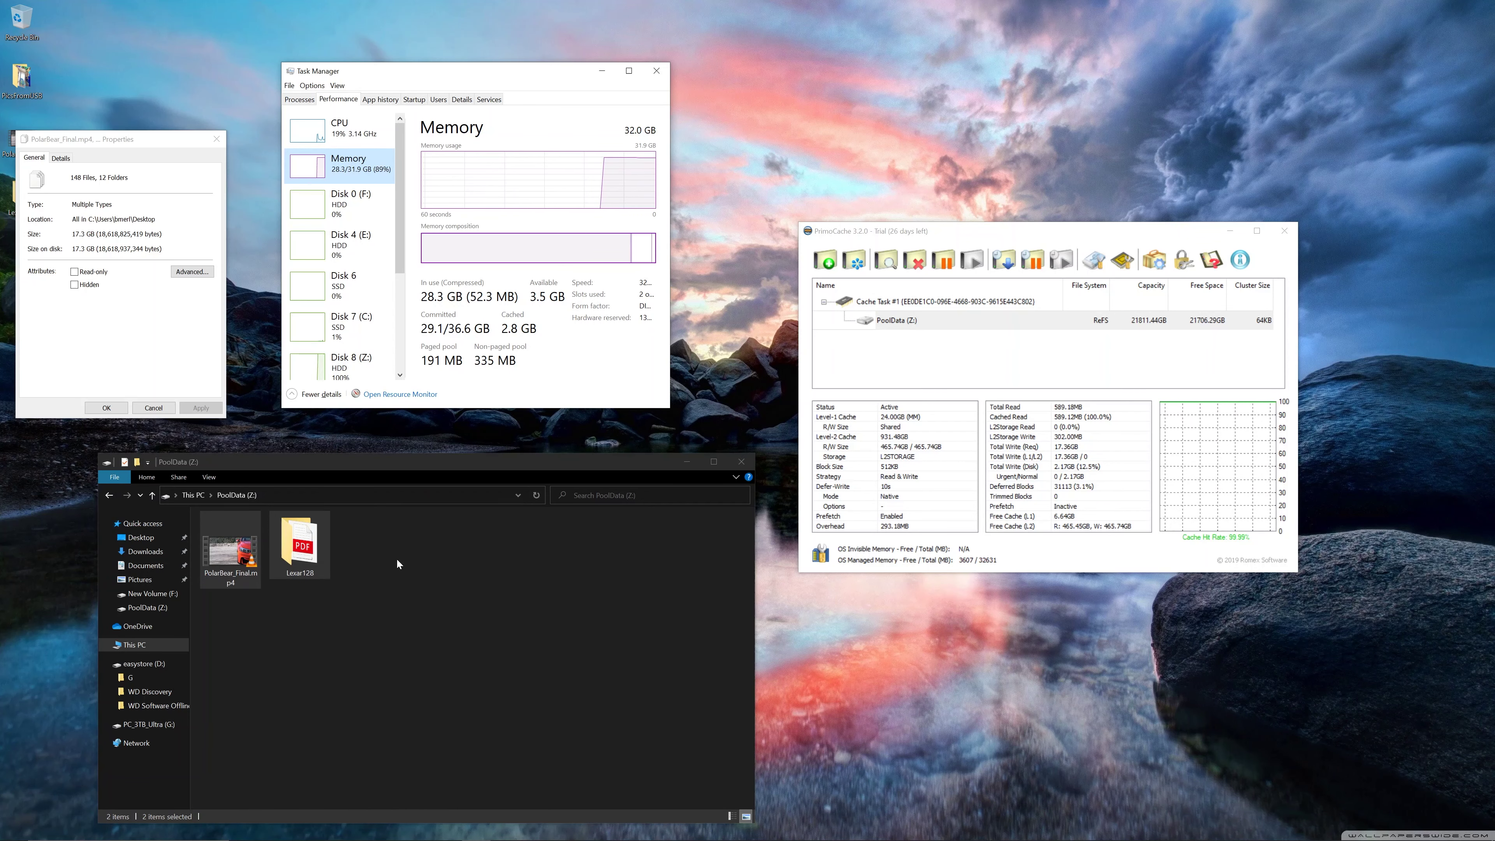
left_click(351, 567)
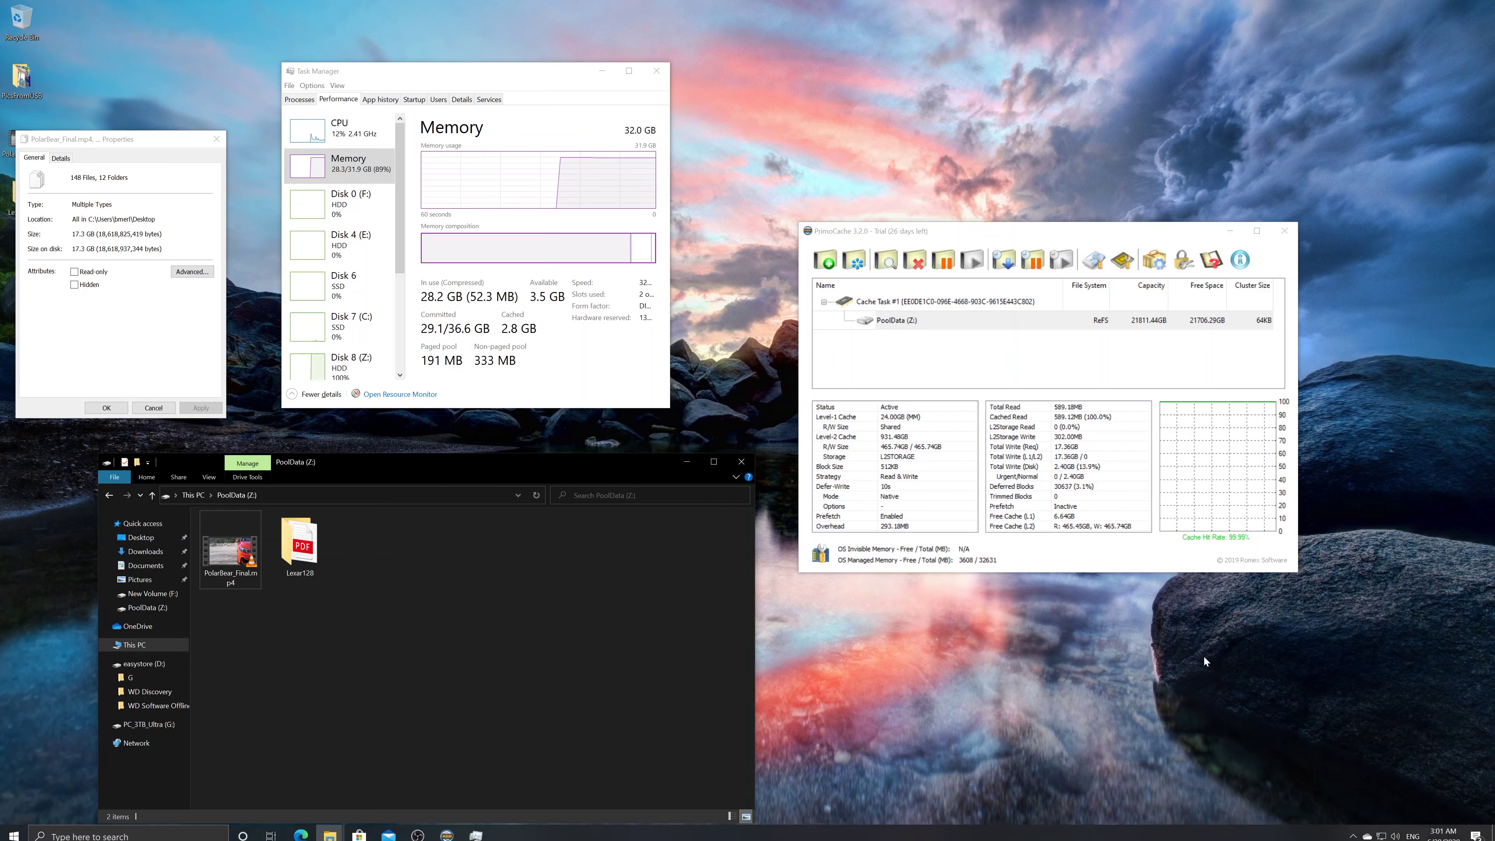
left_click(1068, 486)
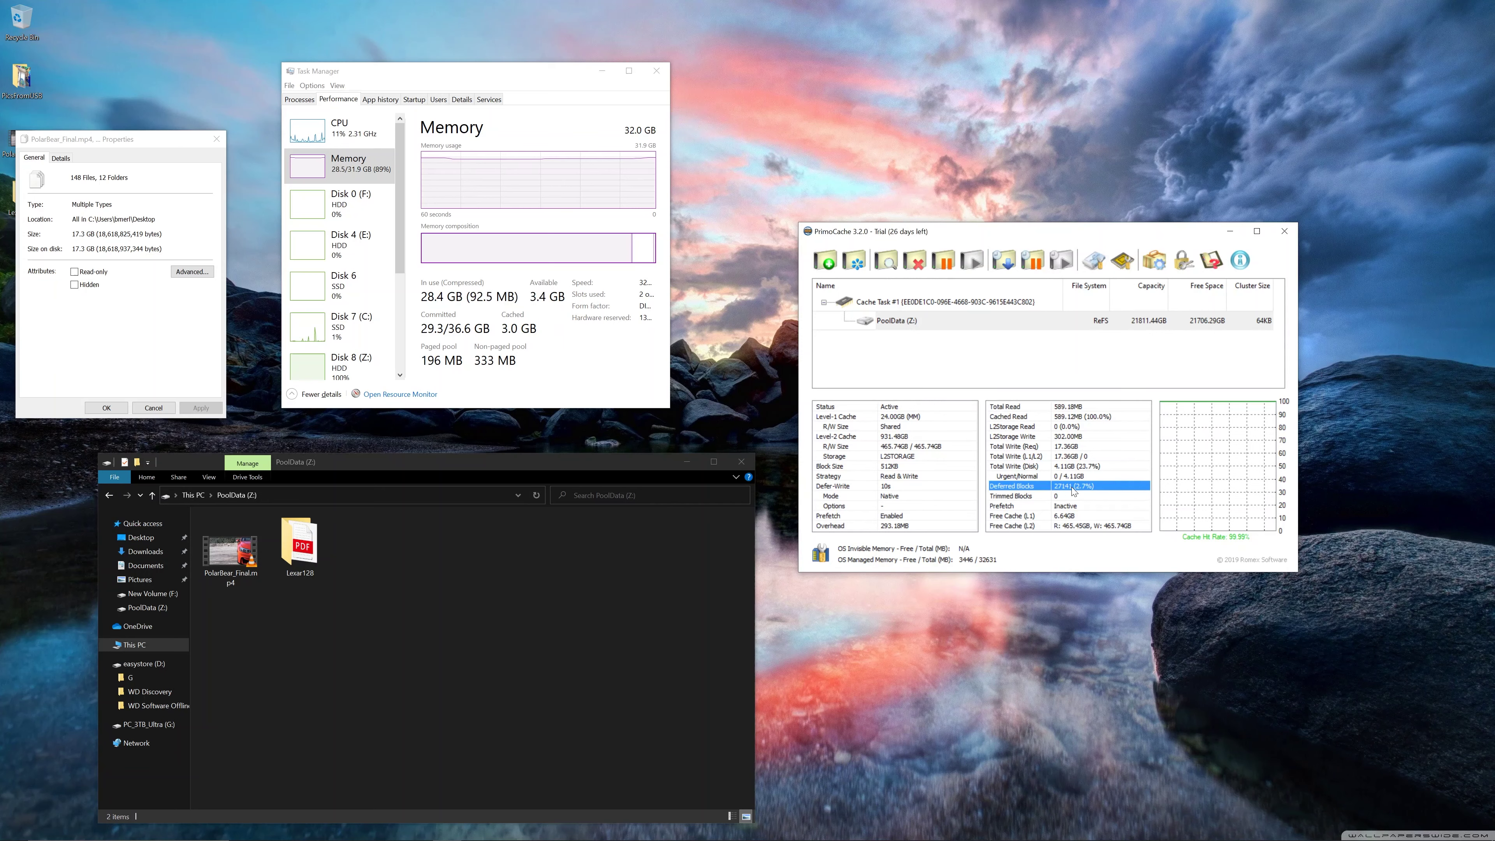
left_click(1049, 517)
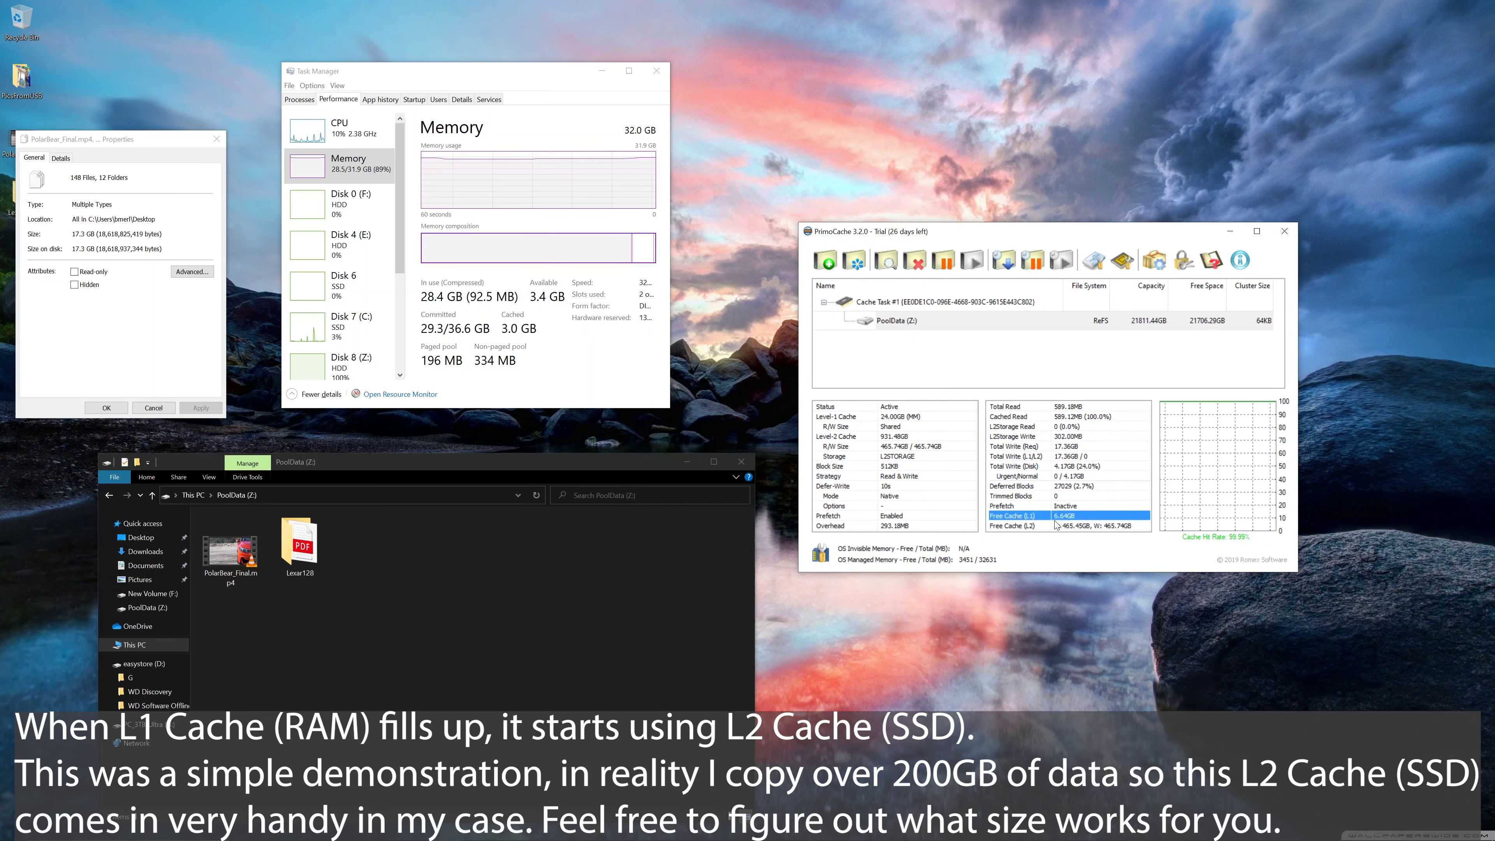
left_click(891, 417)
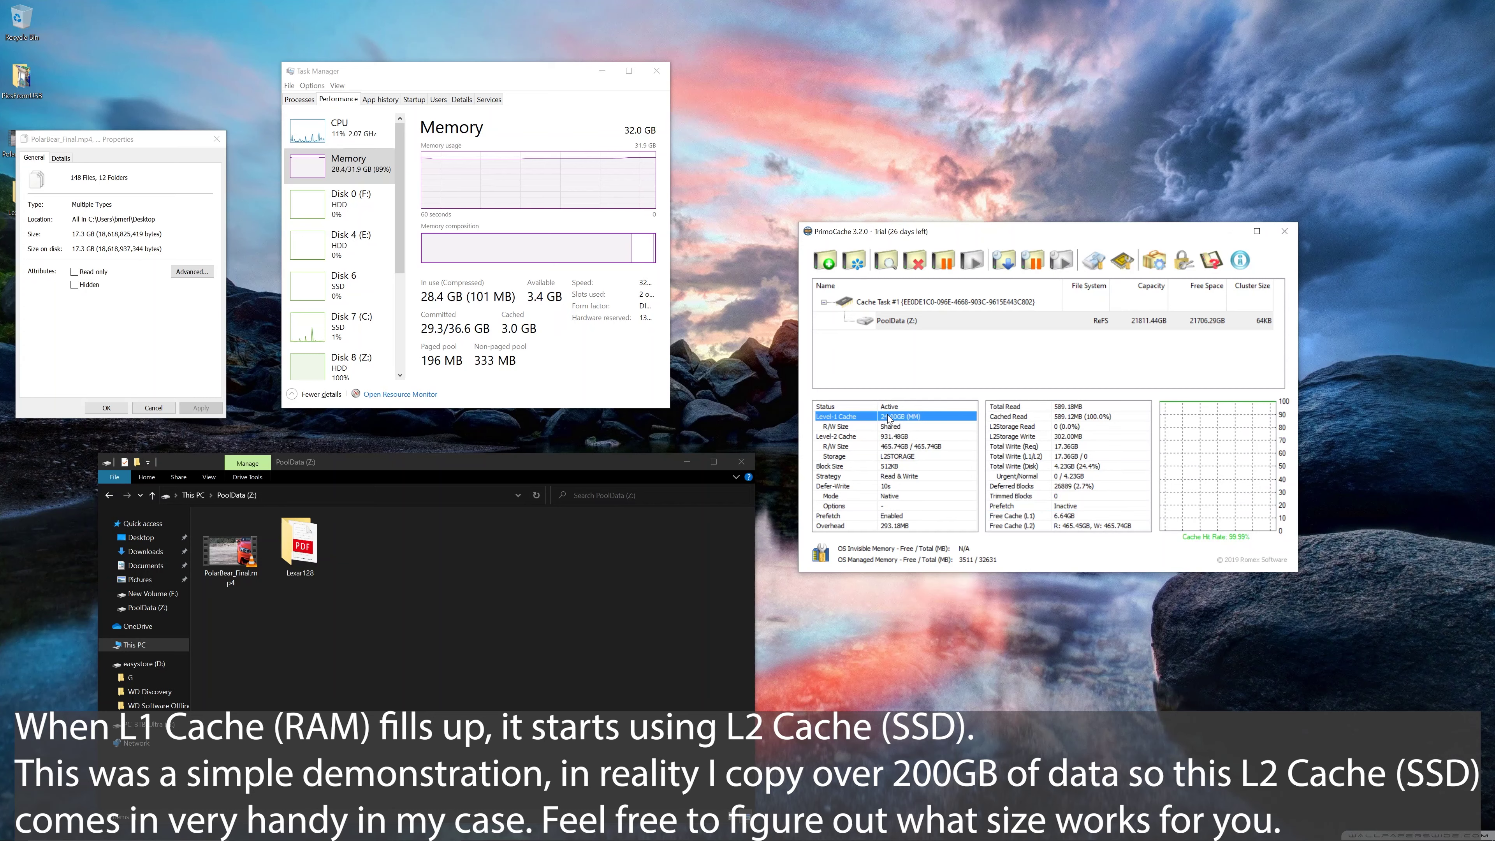
left_click(1071, 517)
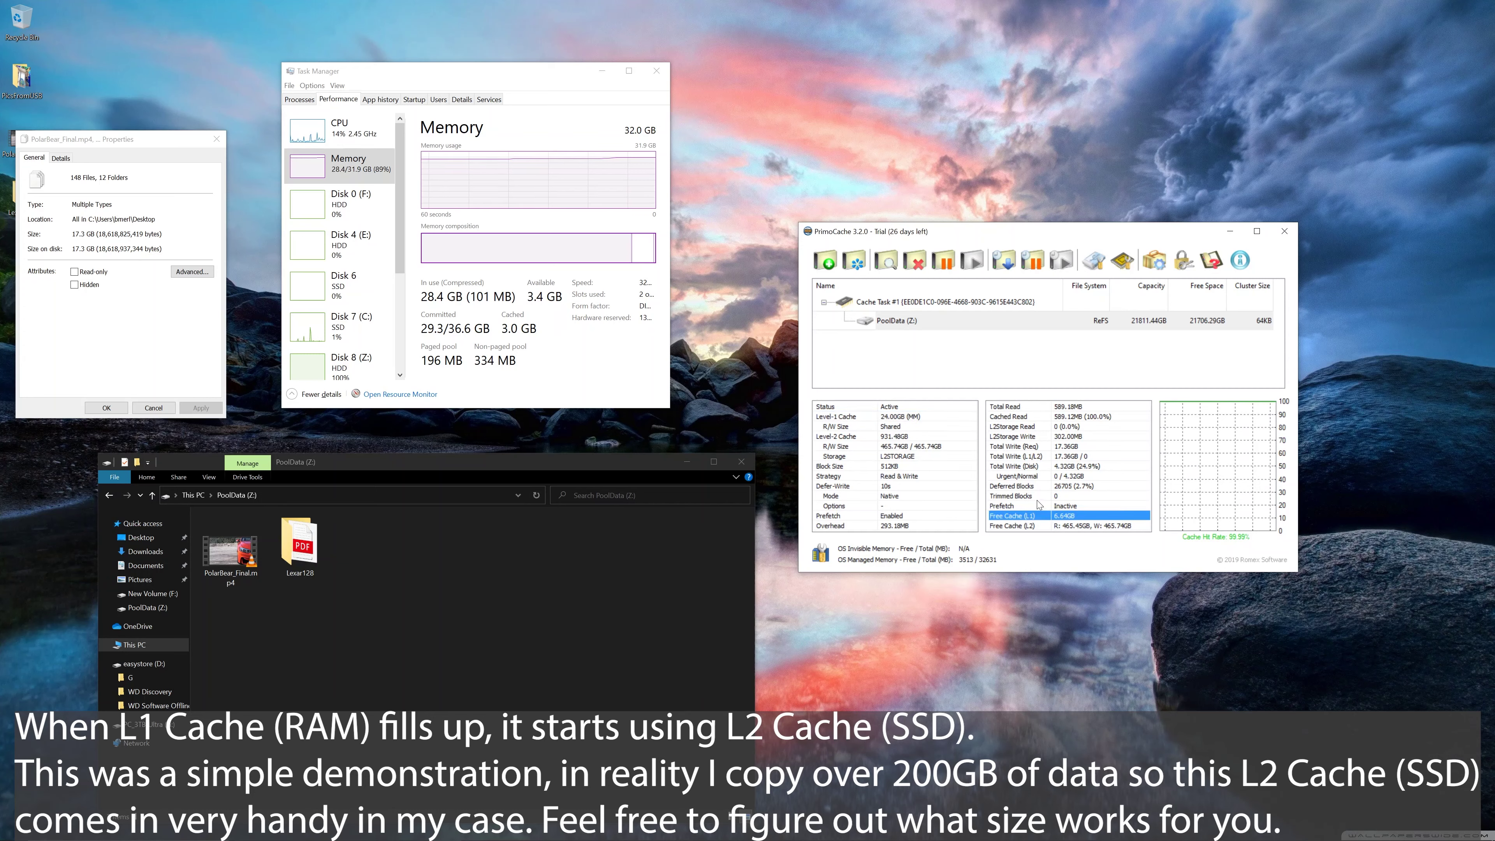
left_click(905, 452)
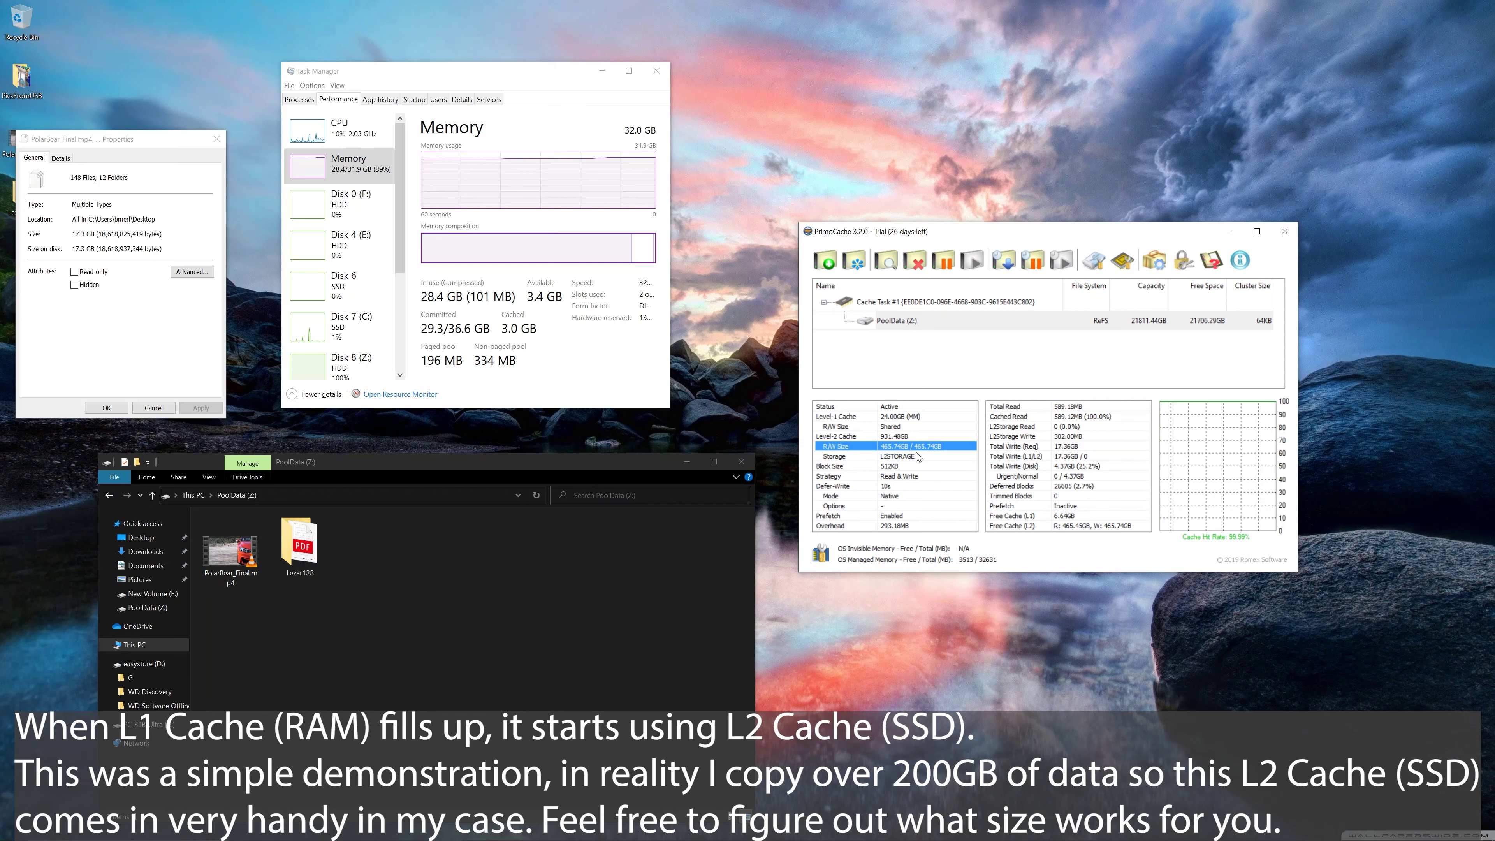
left_click(1111, 530)
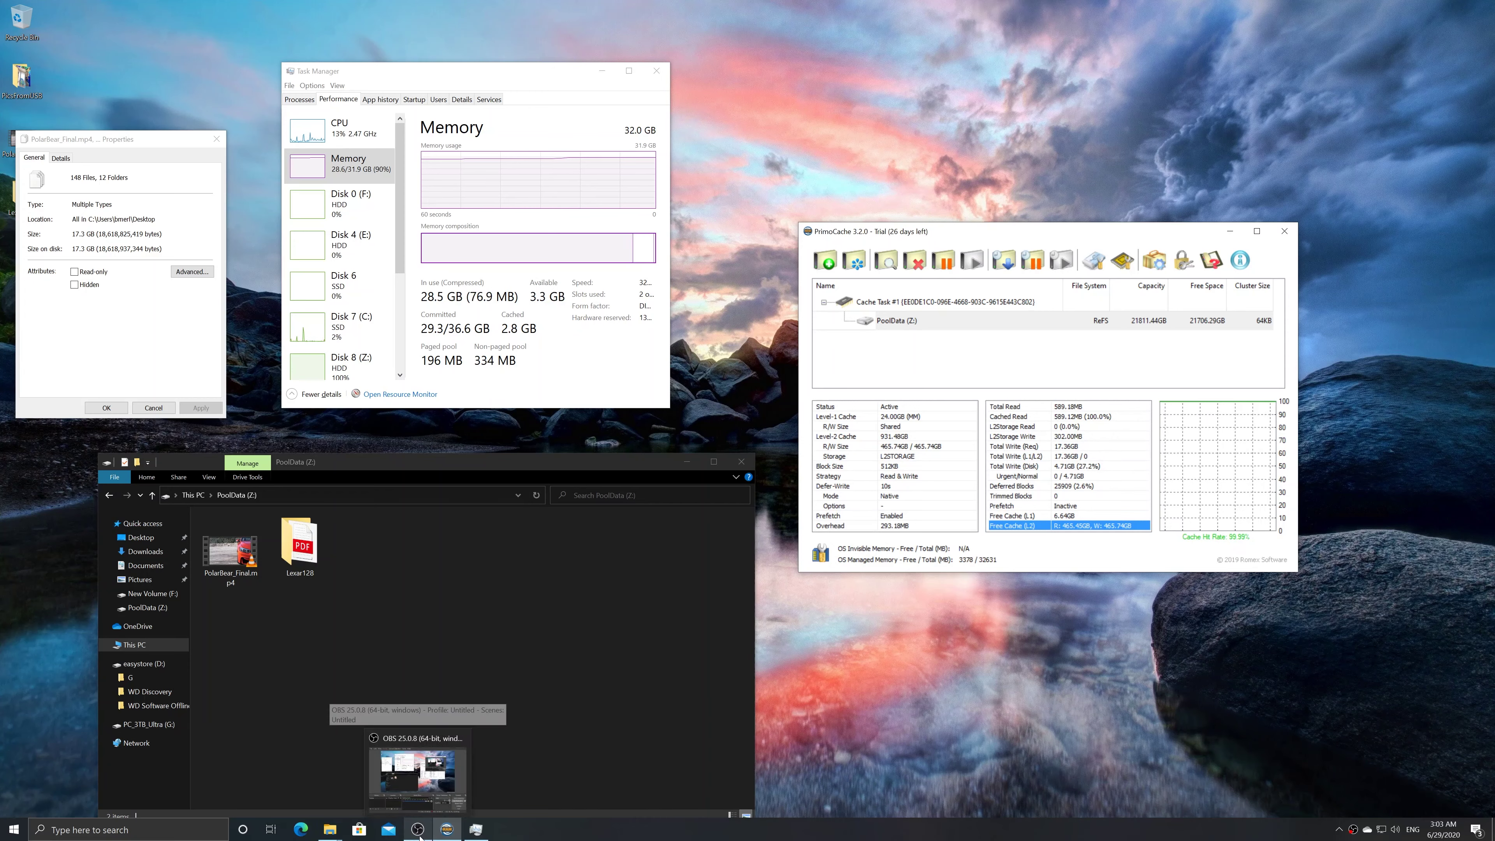
- Bring the OBS Studio window to the front from the taskbar
left_click(417, 834)
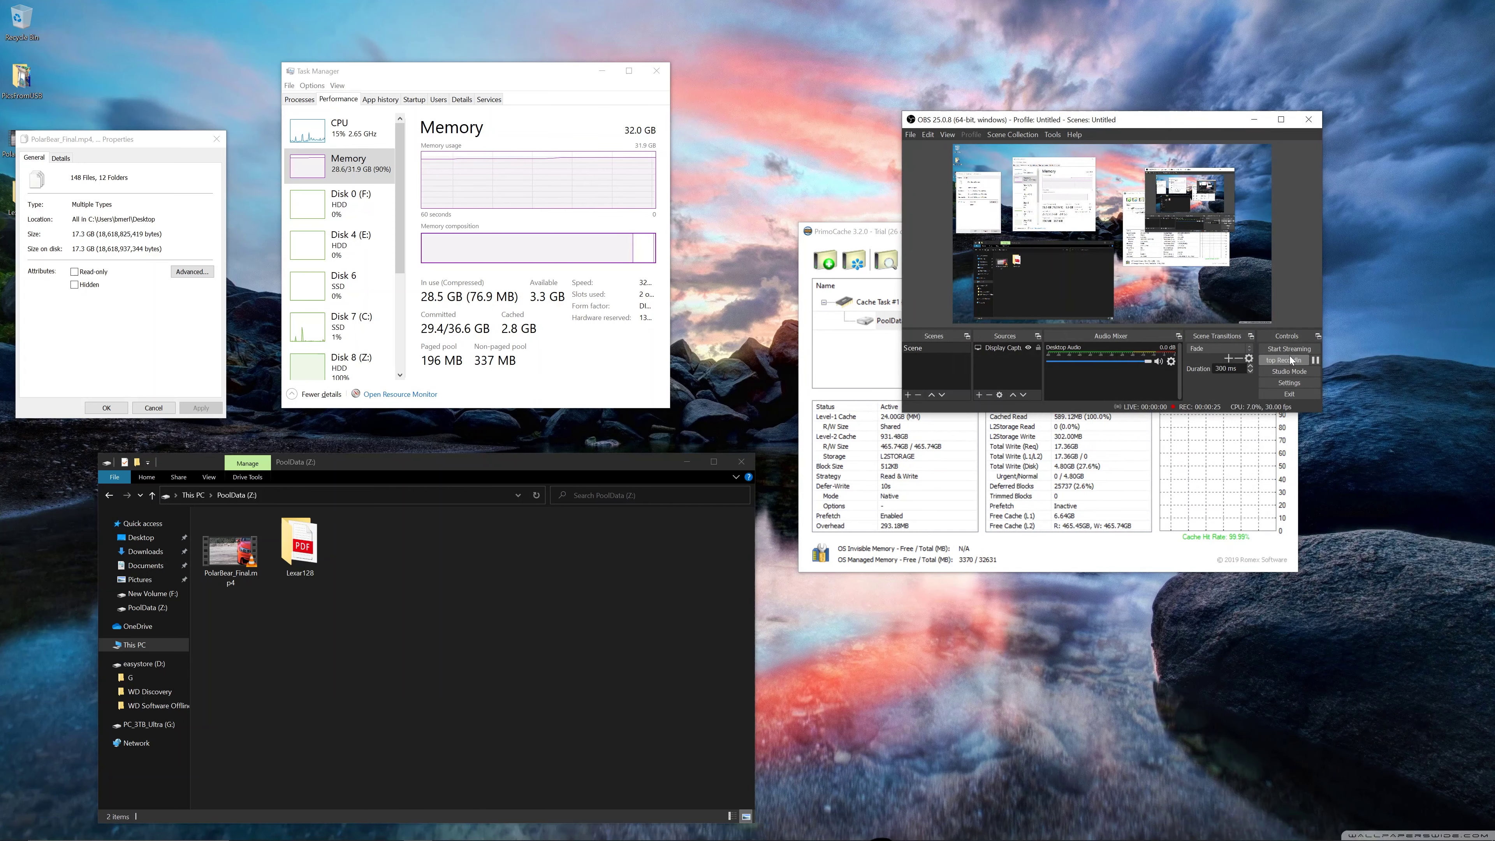